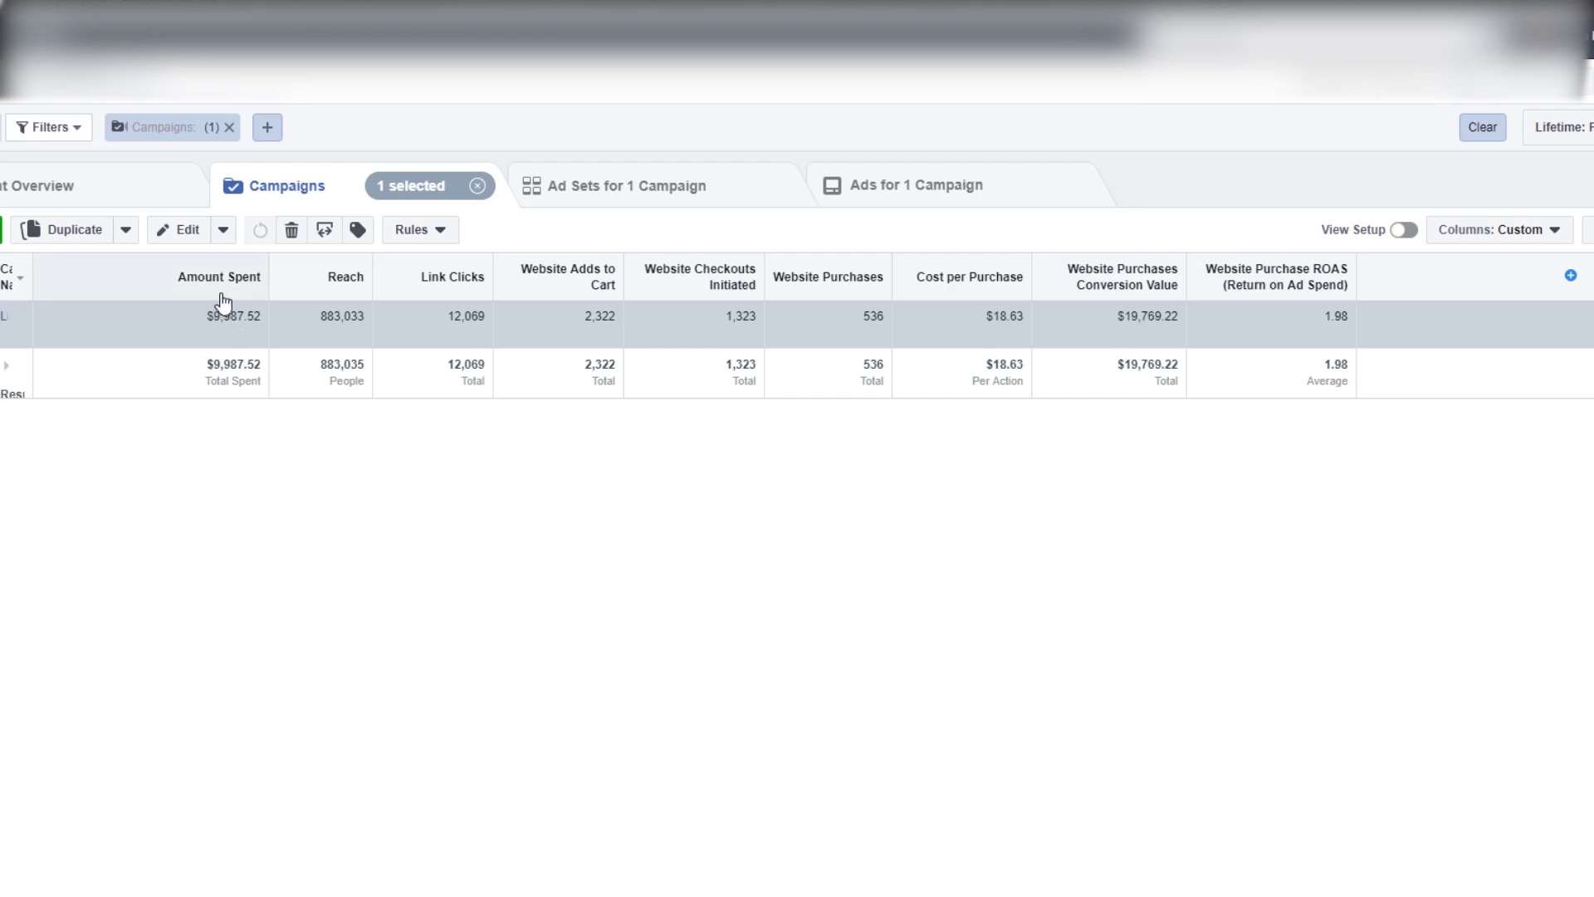
Examine the selected campaign's amount spent
drag(207, 316, 261, 316)
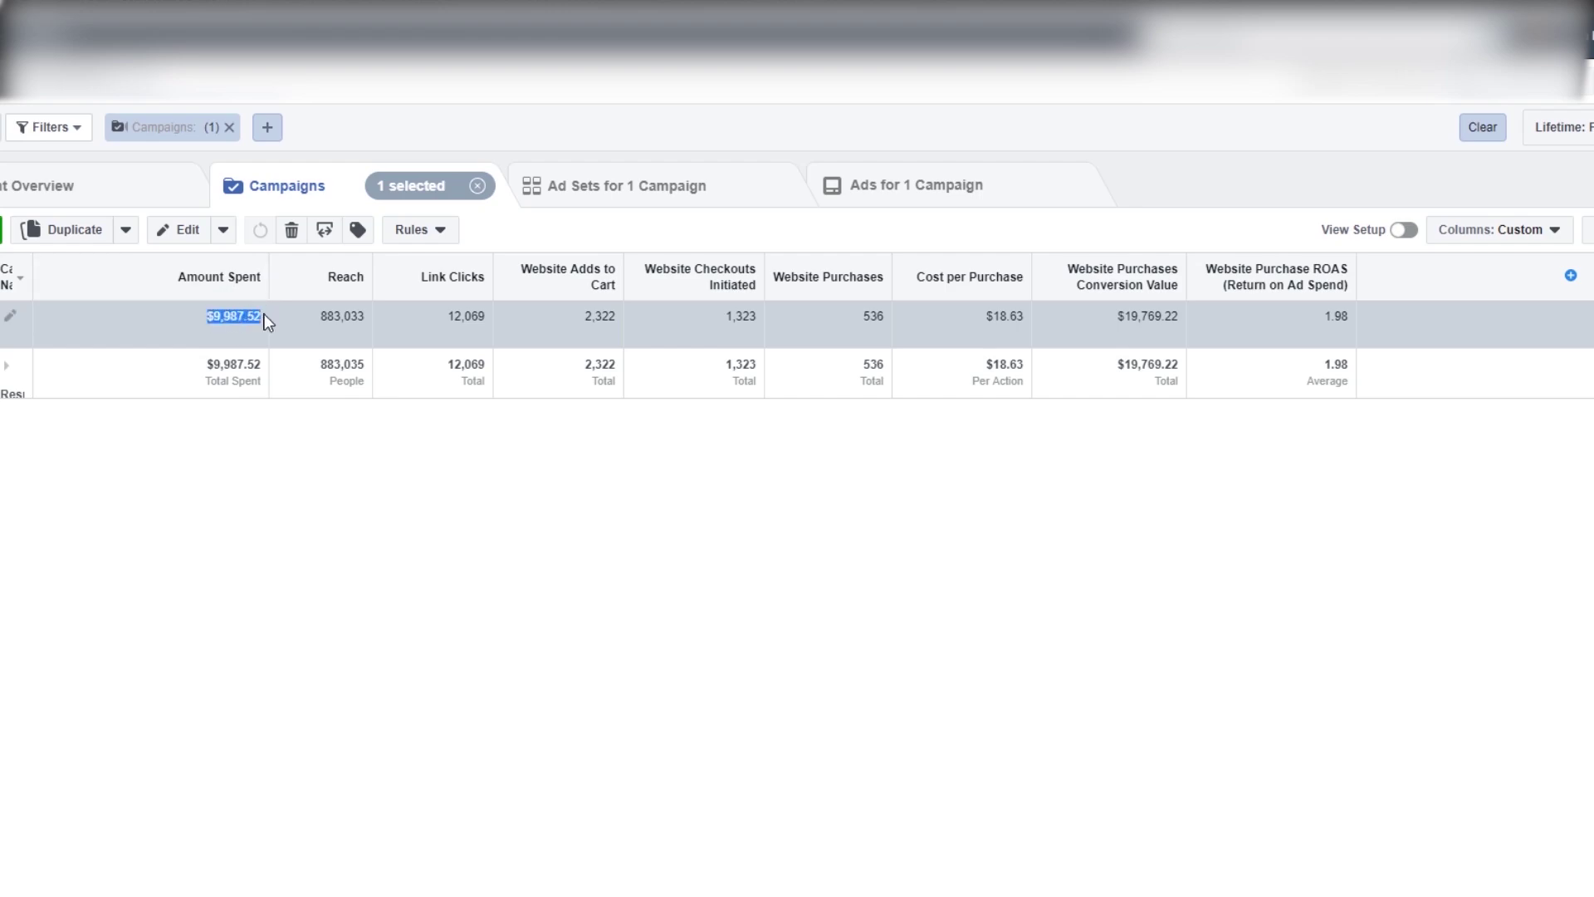
click(235, 310)
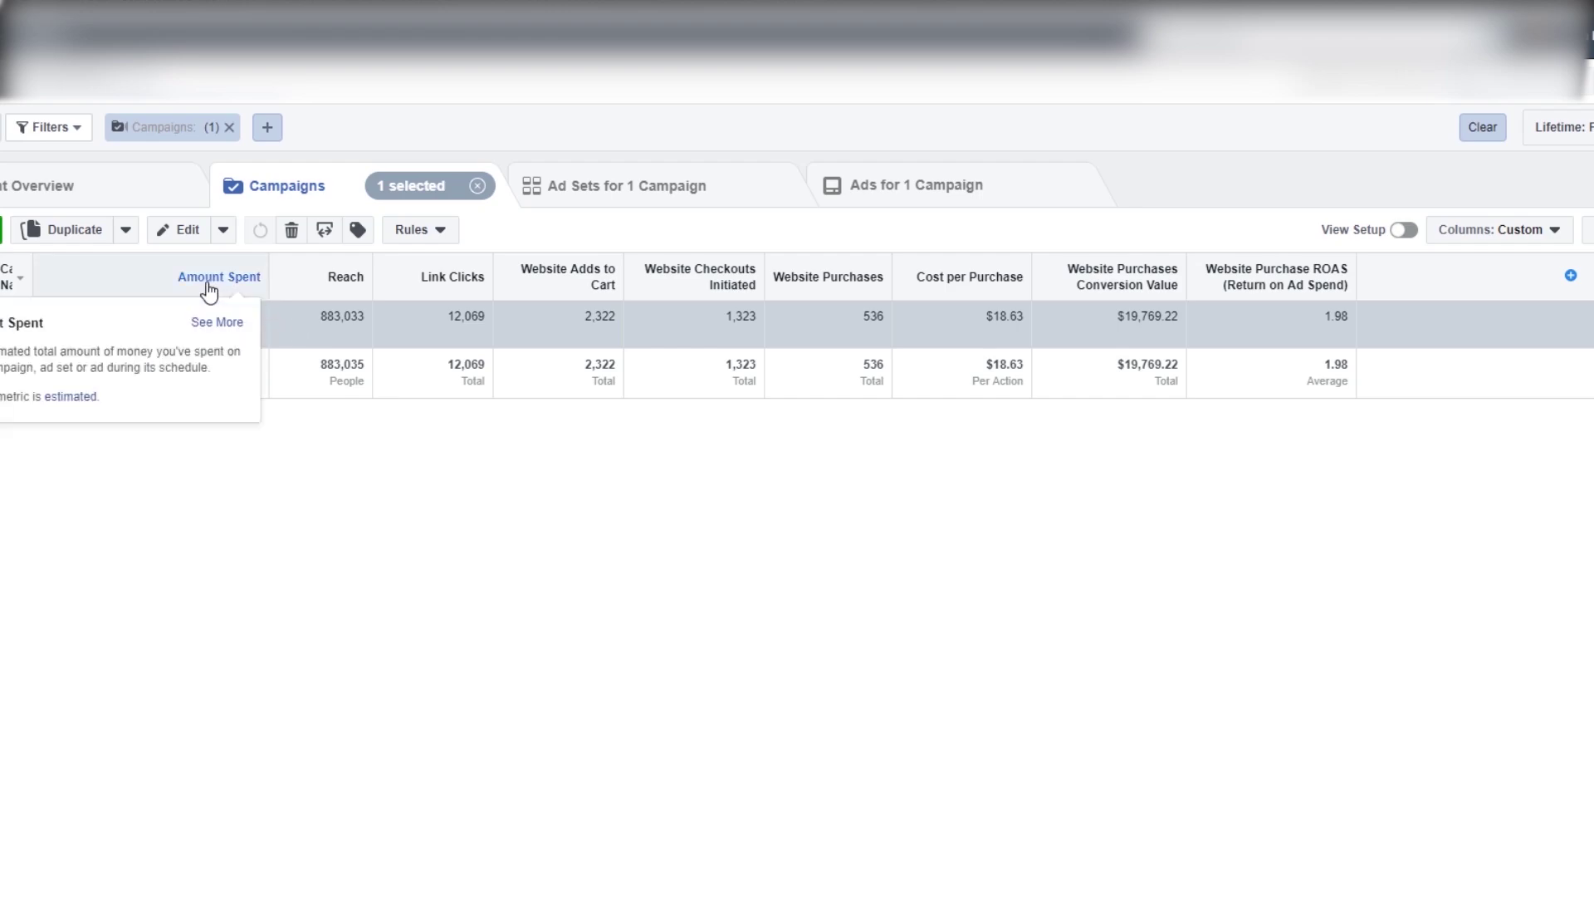
drag(210, 316, 287, 315)
click(290, 315)
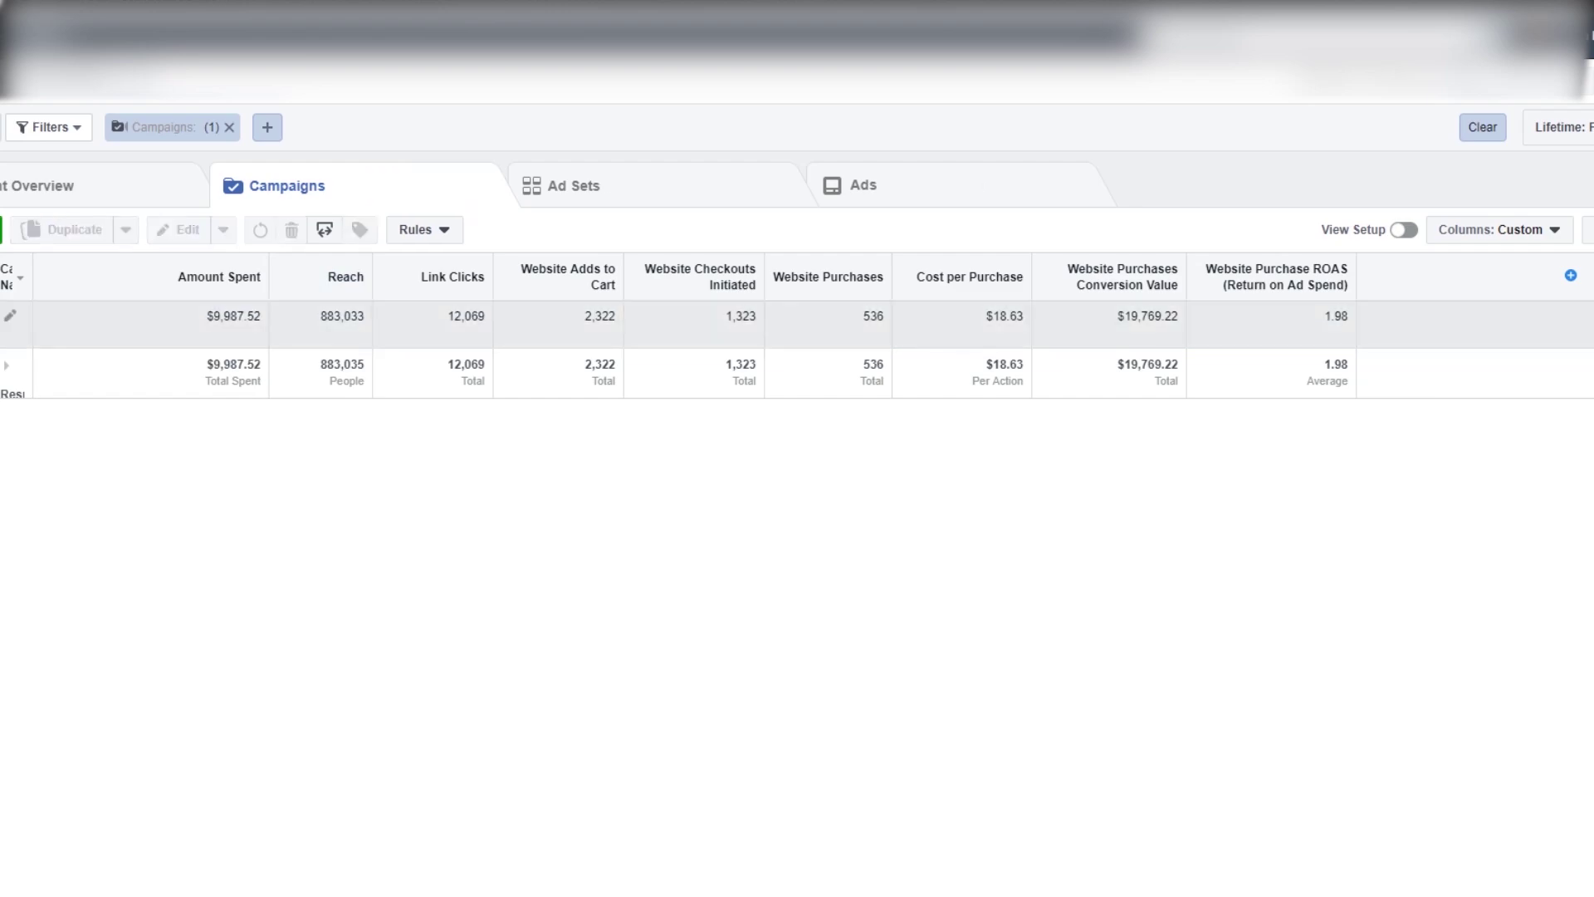
click(77, 130)
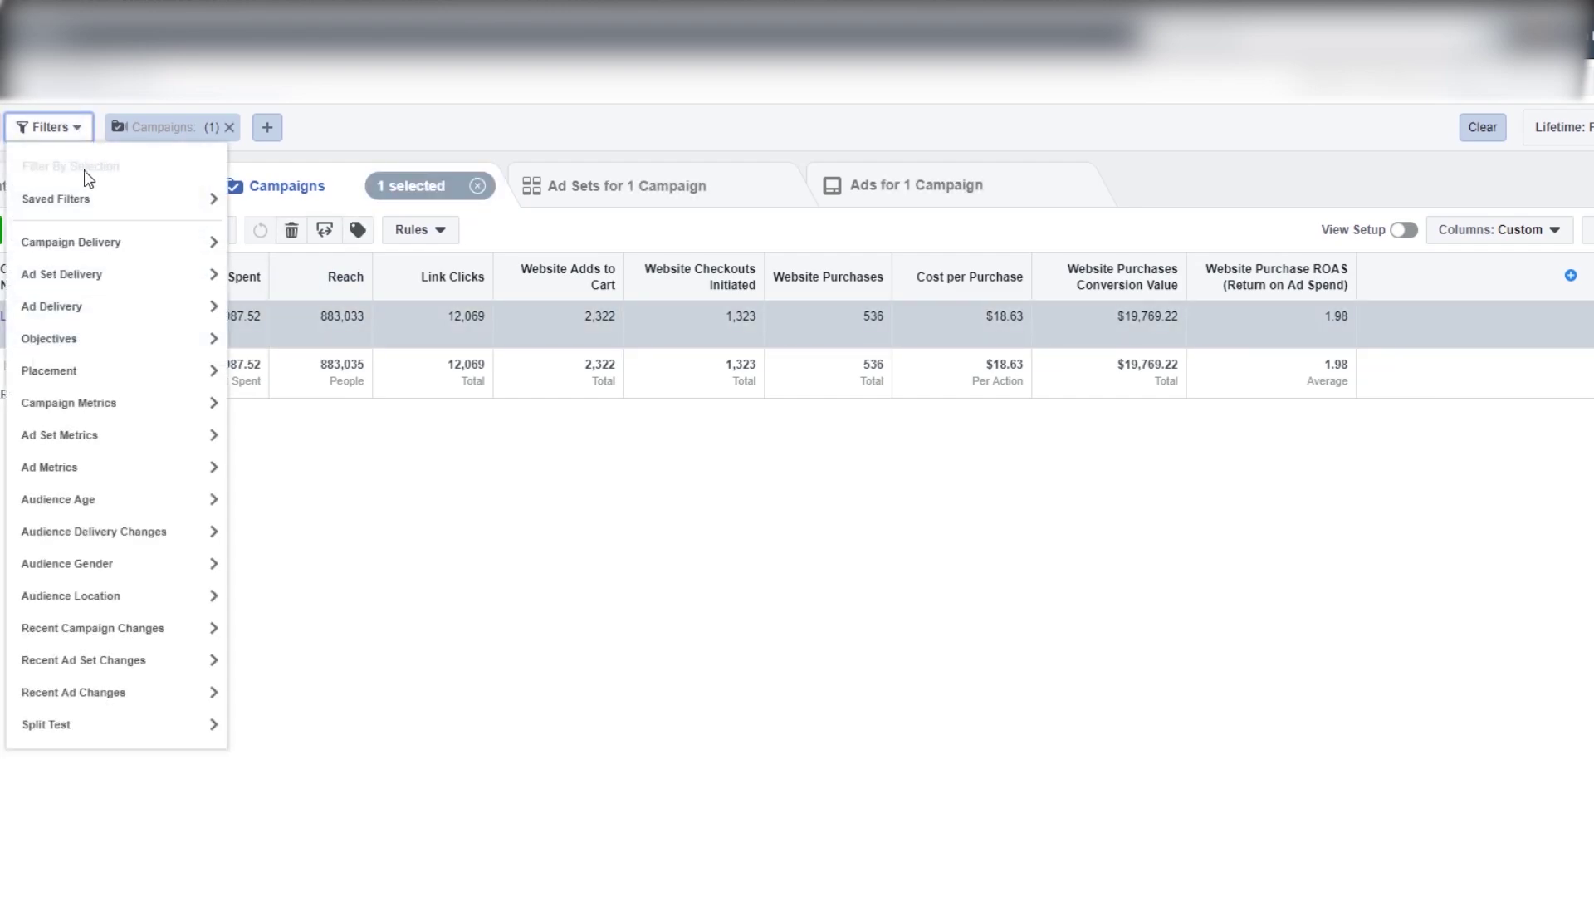
click(602, 143)
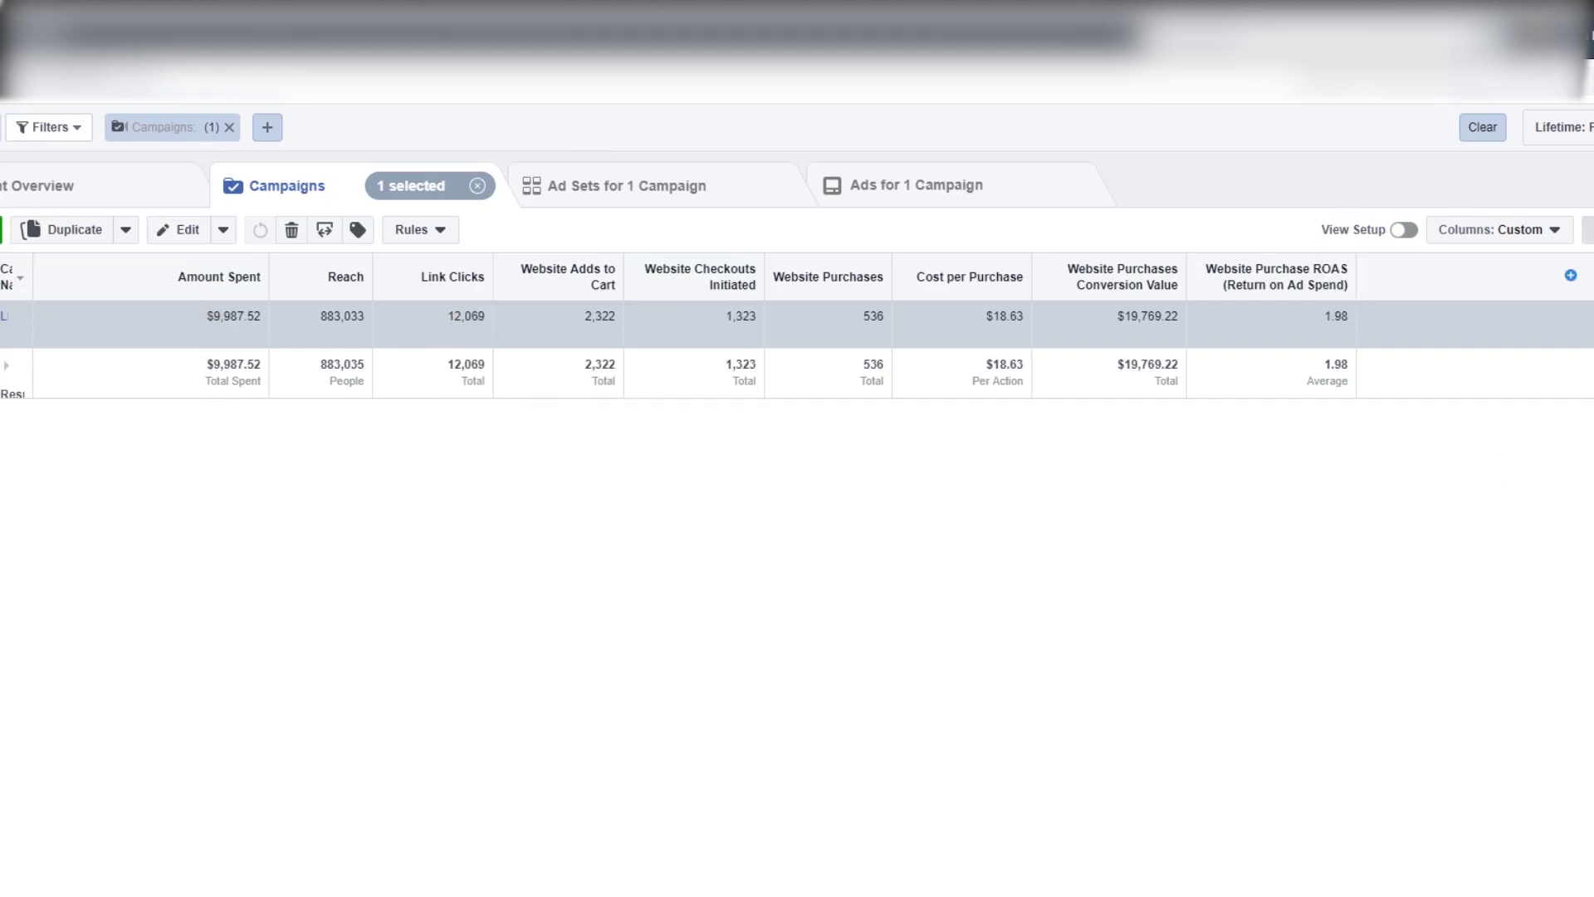
Review the breakdown options available for the campaign by time, by delivery and by action
click(1588, 229)
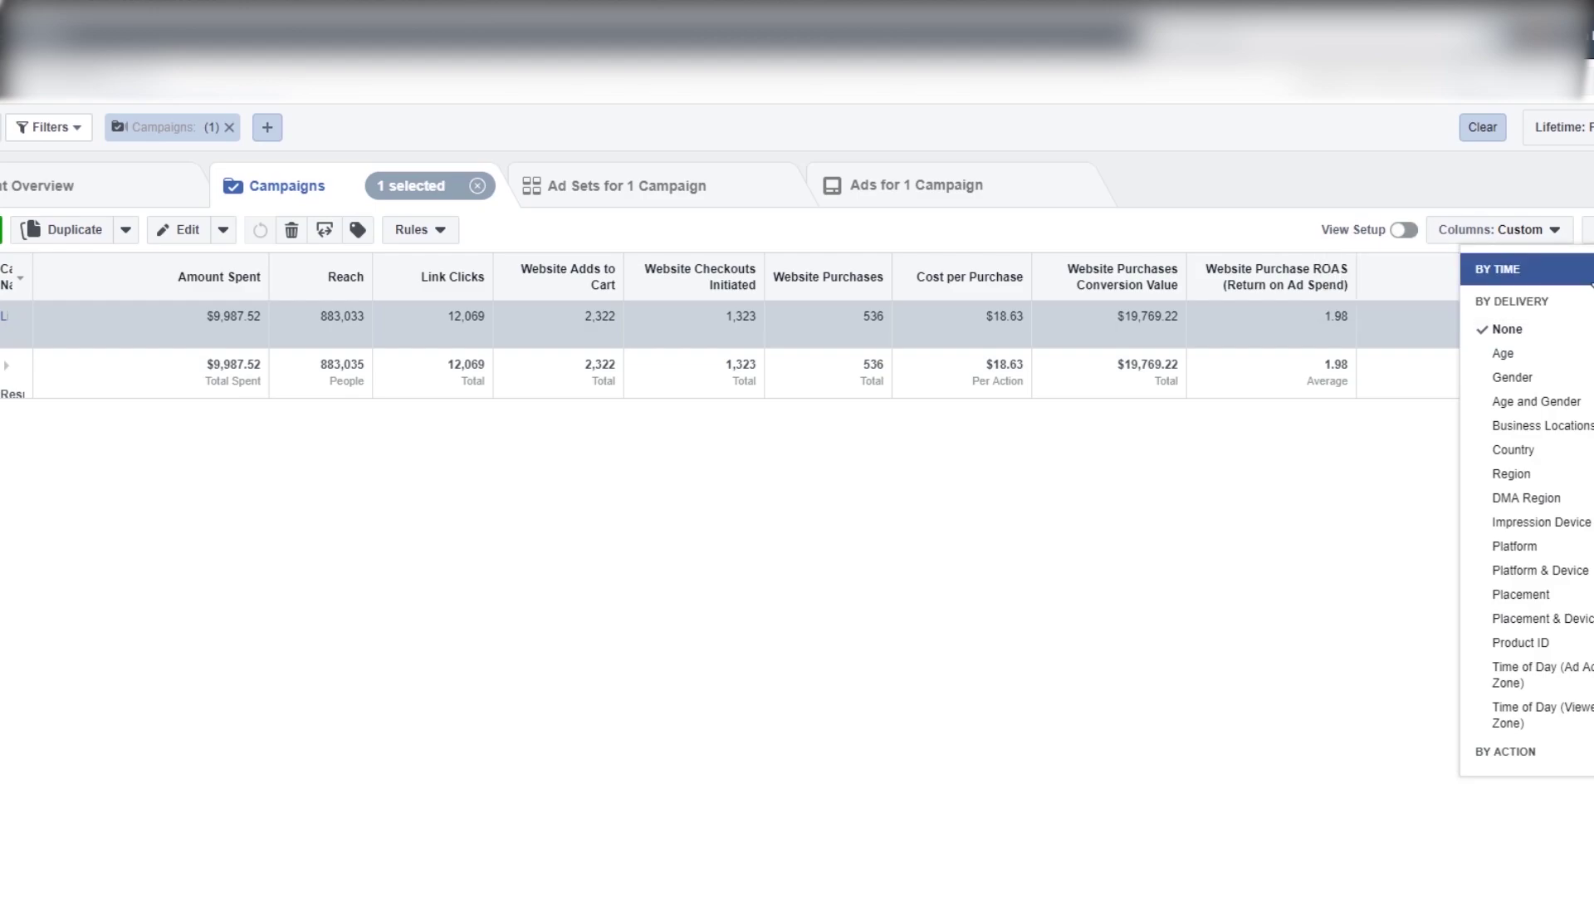
click(1582, 274)
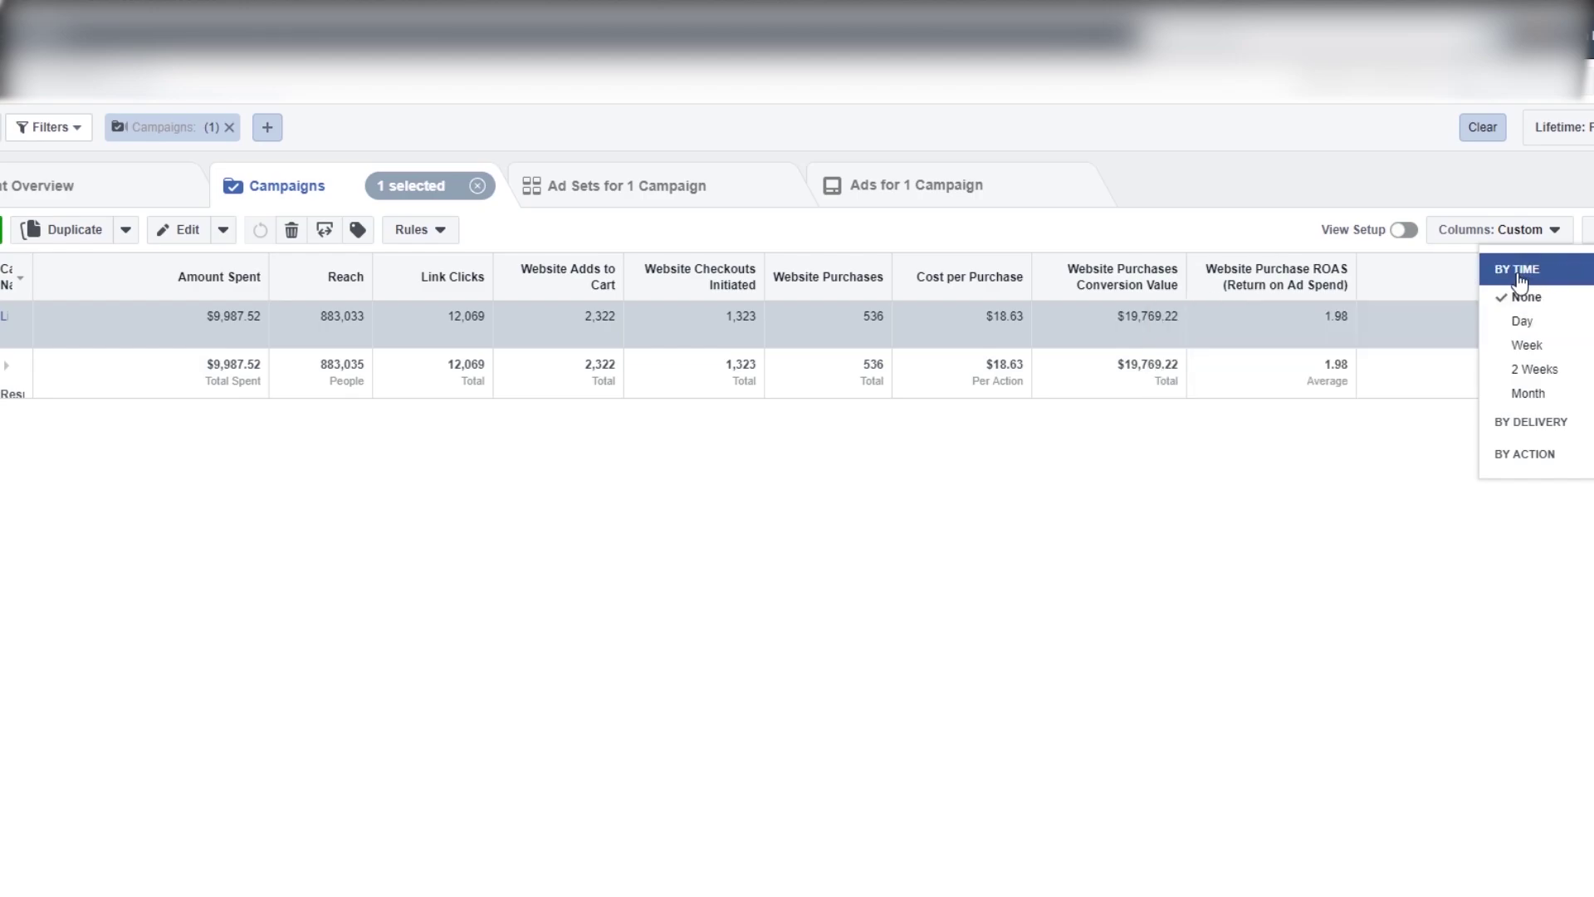
click(1555, 421)
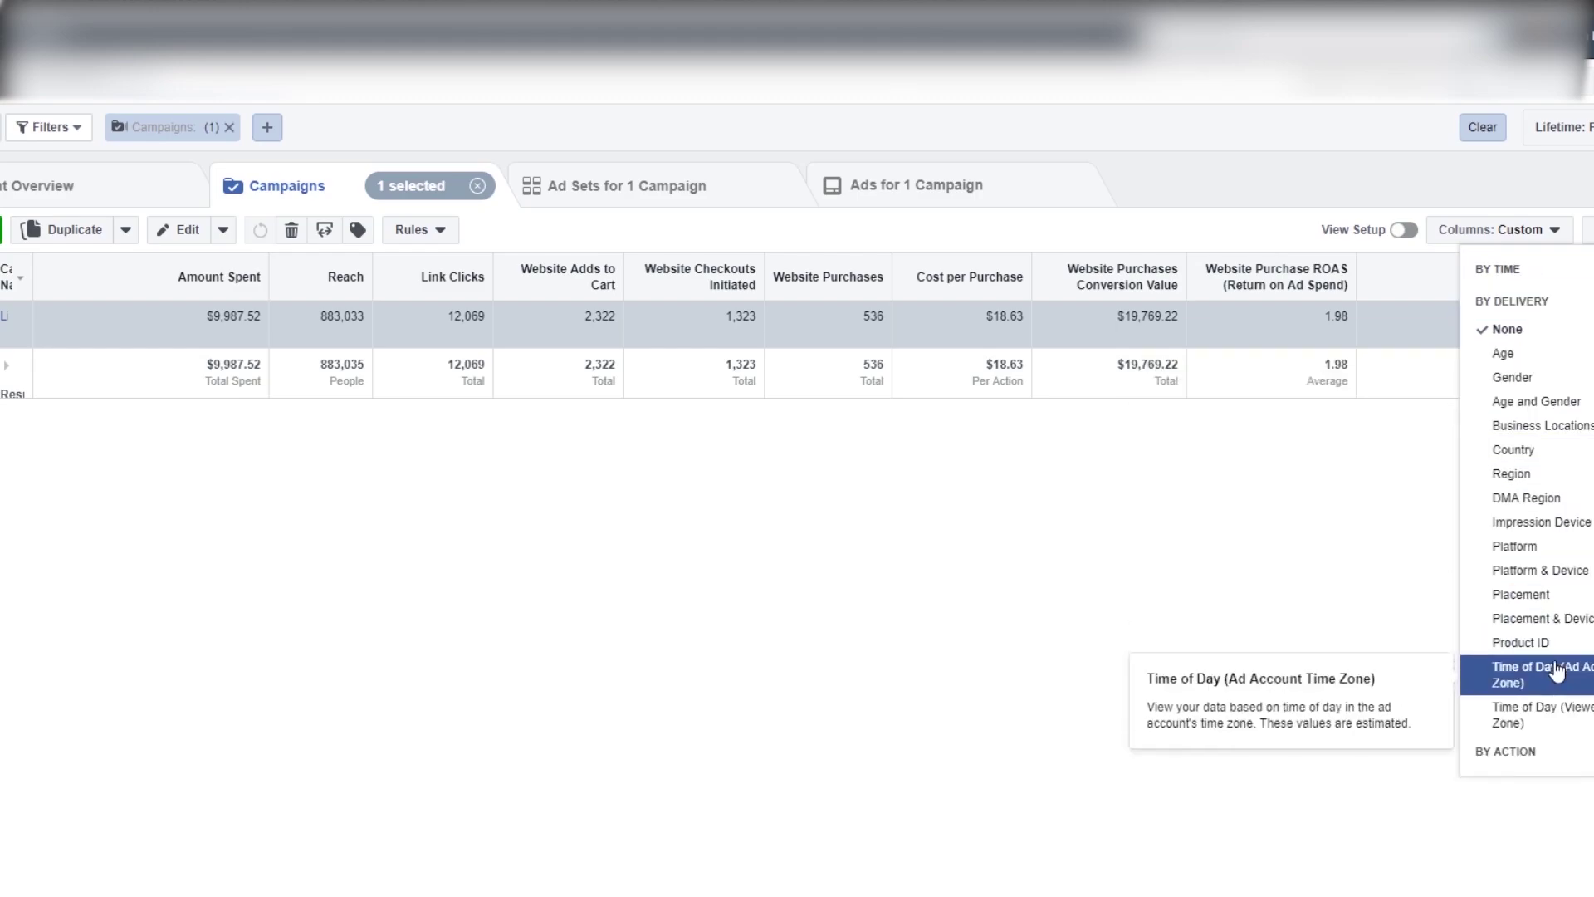
click(1568, 753)
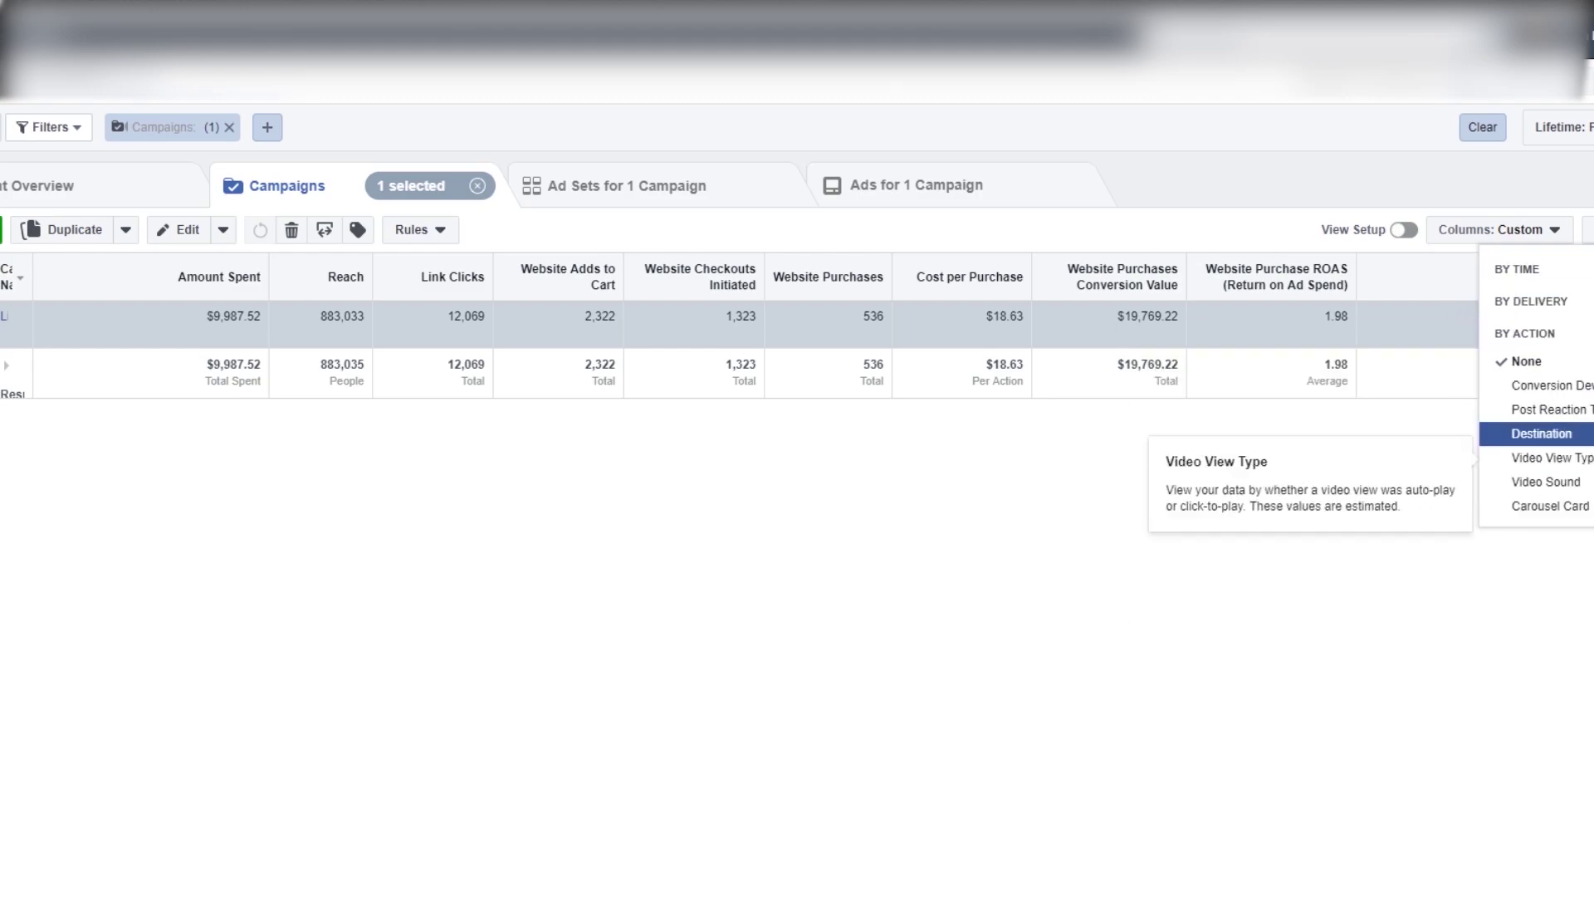
click(1584, 267)
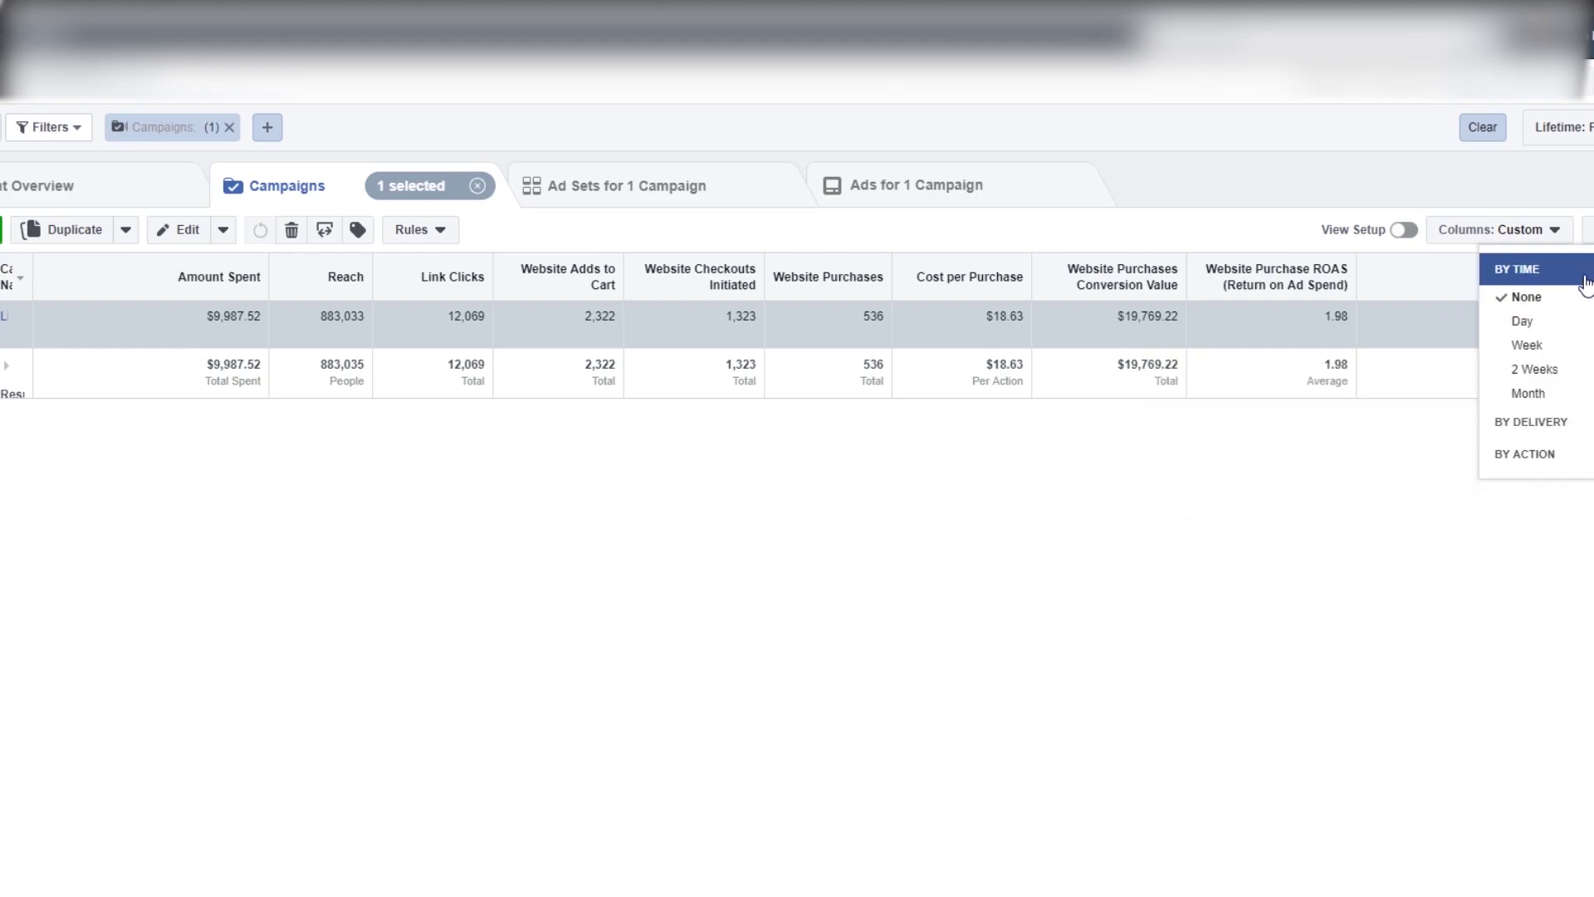
click(1582, 453)
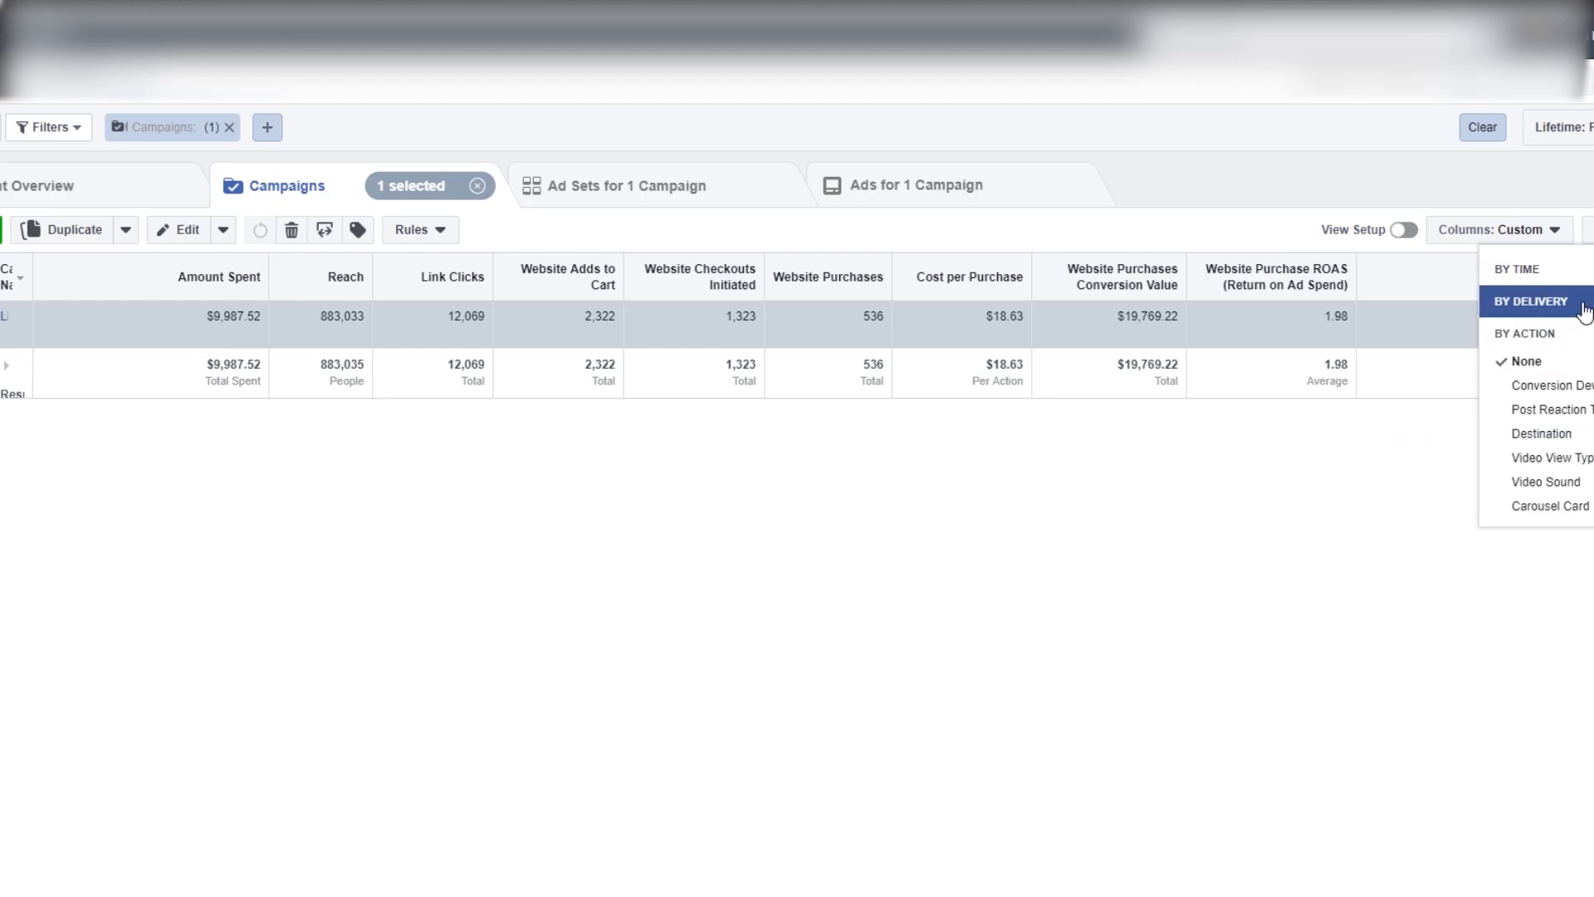
click(1582, 333)
click(1582, 271)
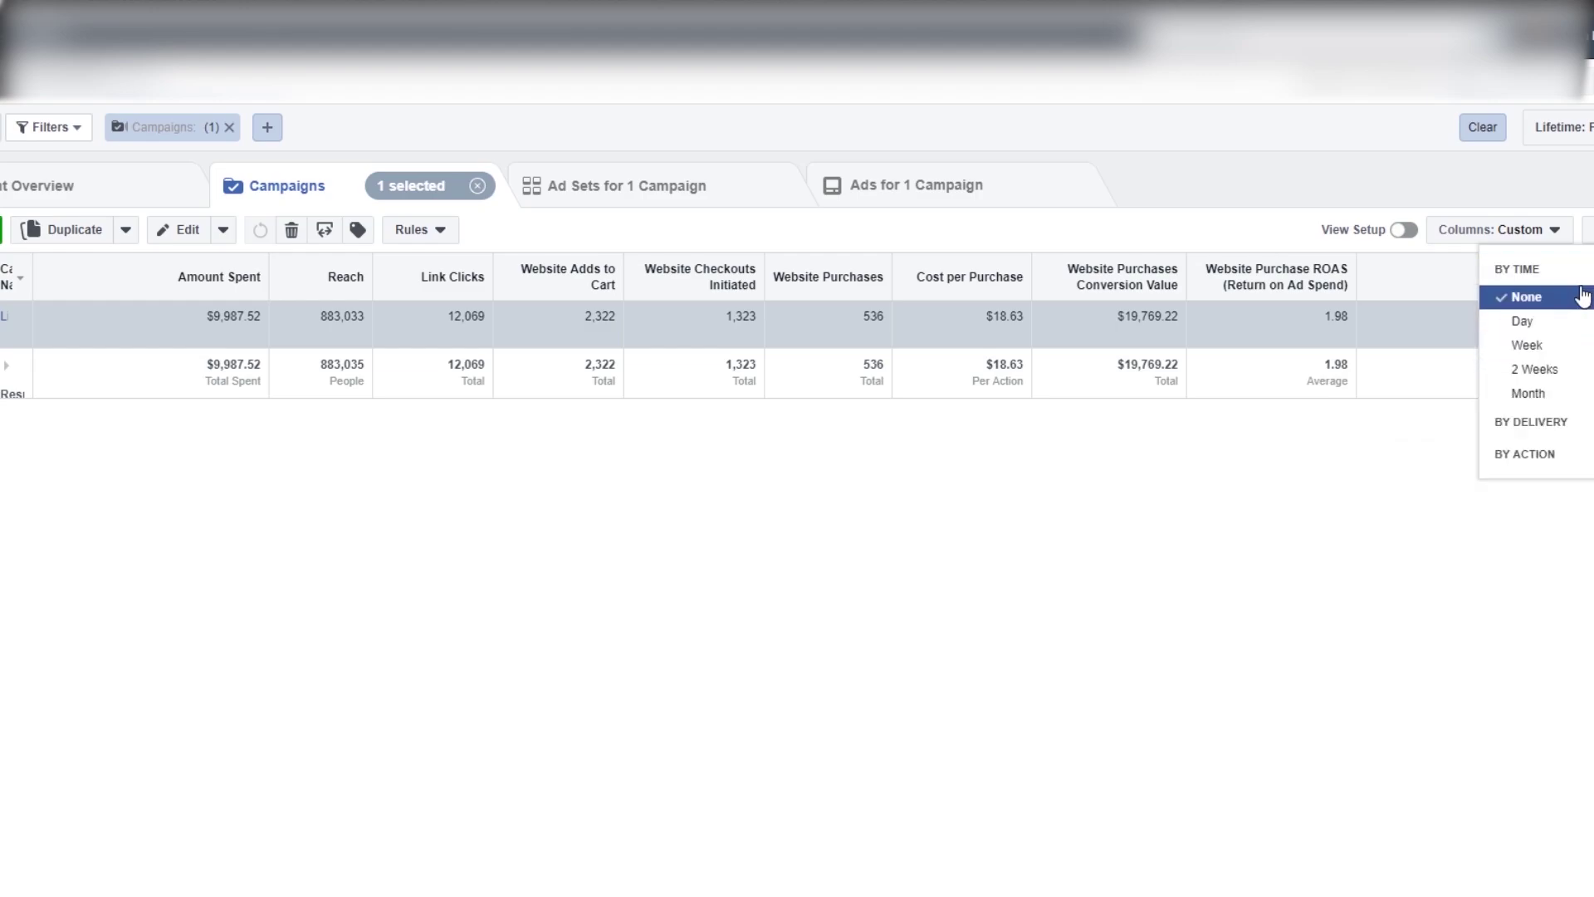
click(1581, 421)
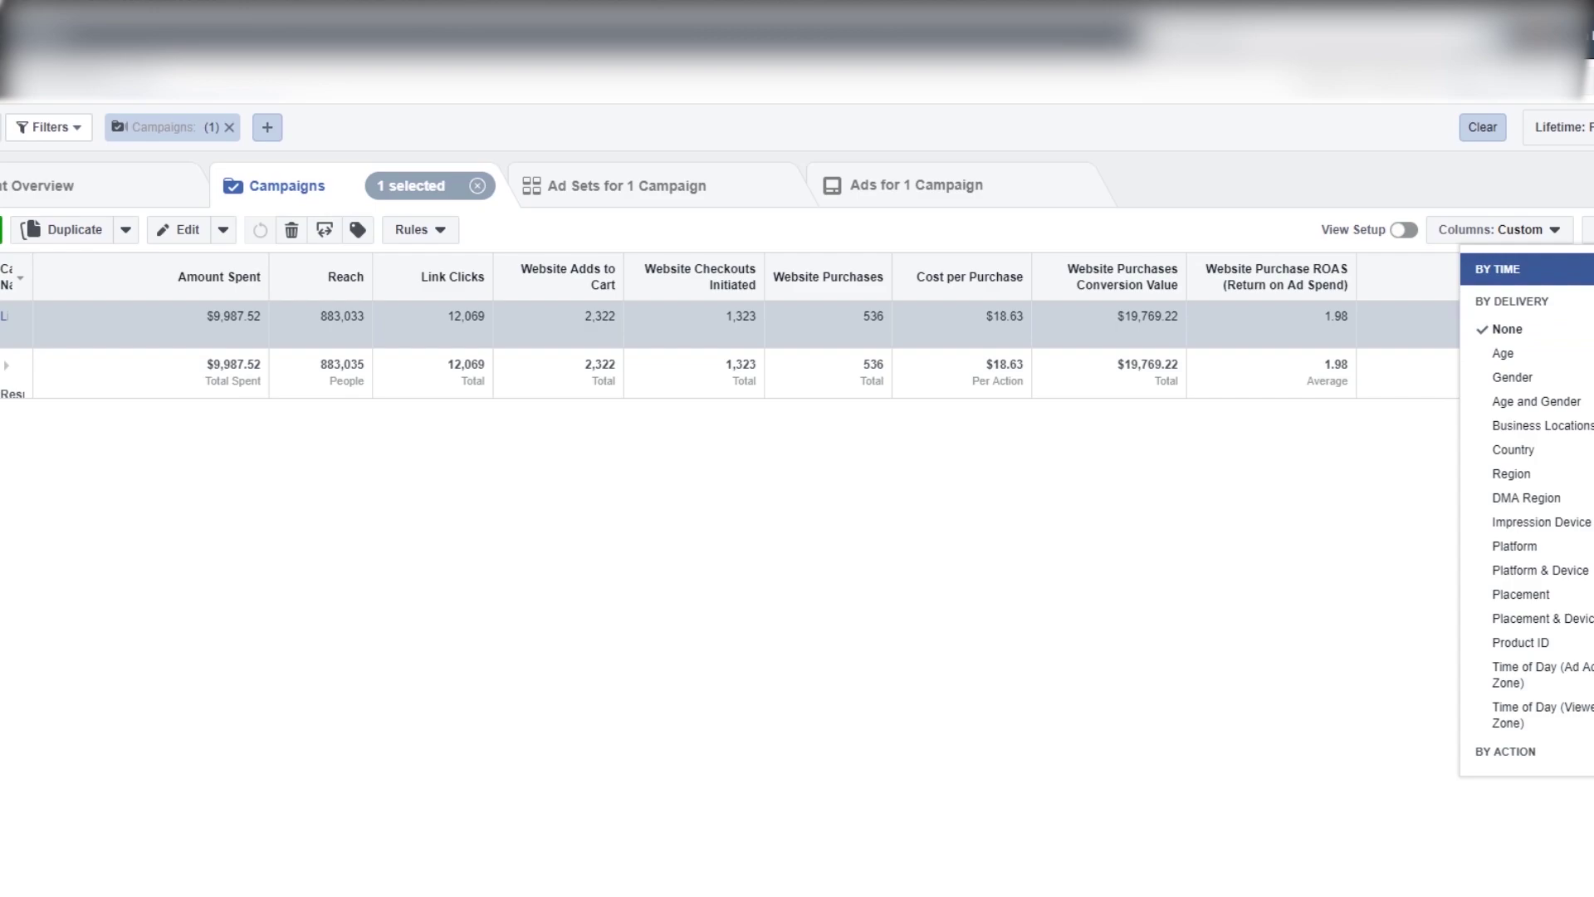
Break down the campaign results by the delivery dimension Age
click(1544, 269)
click(1566, 421)
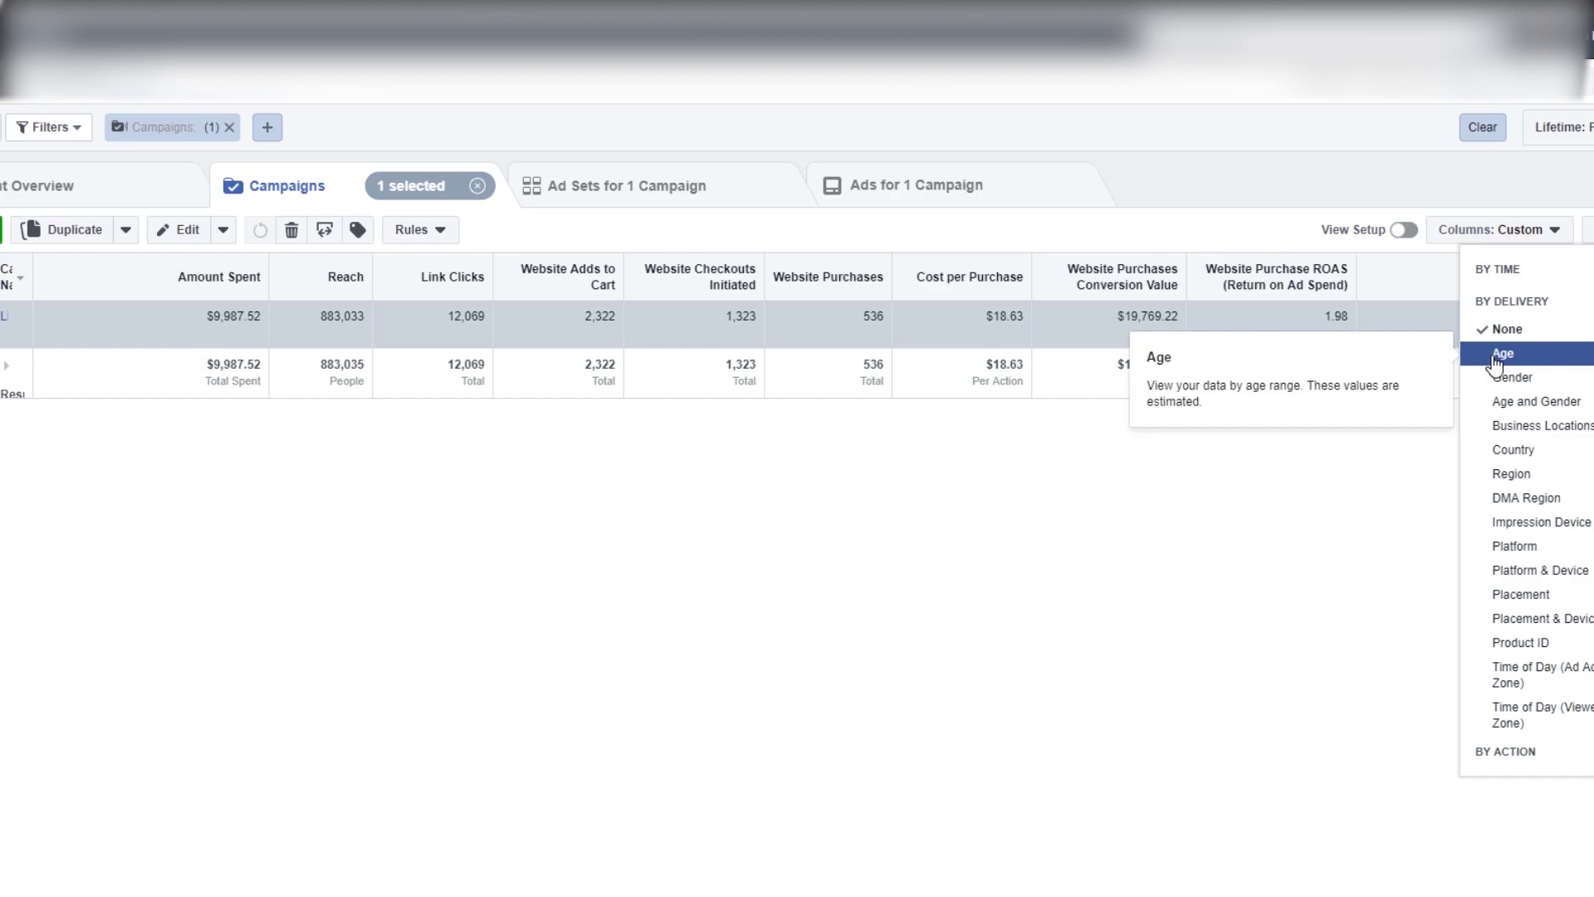
click(1543, 360)
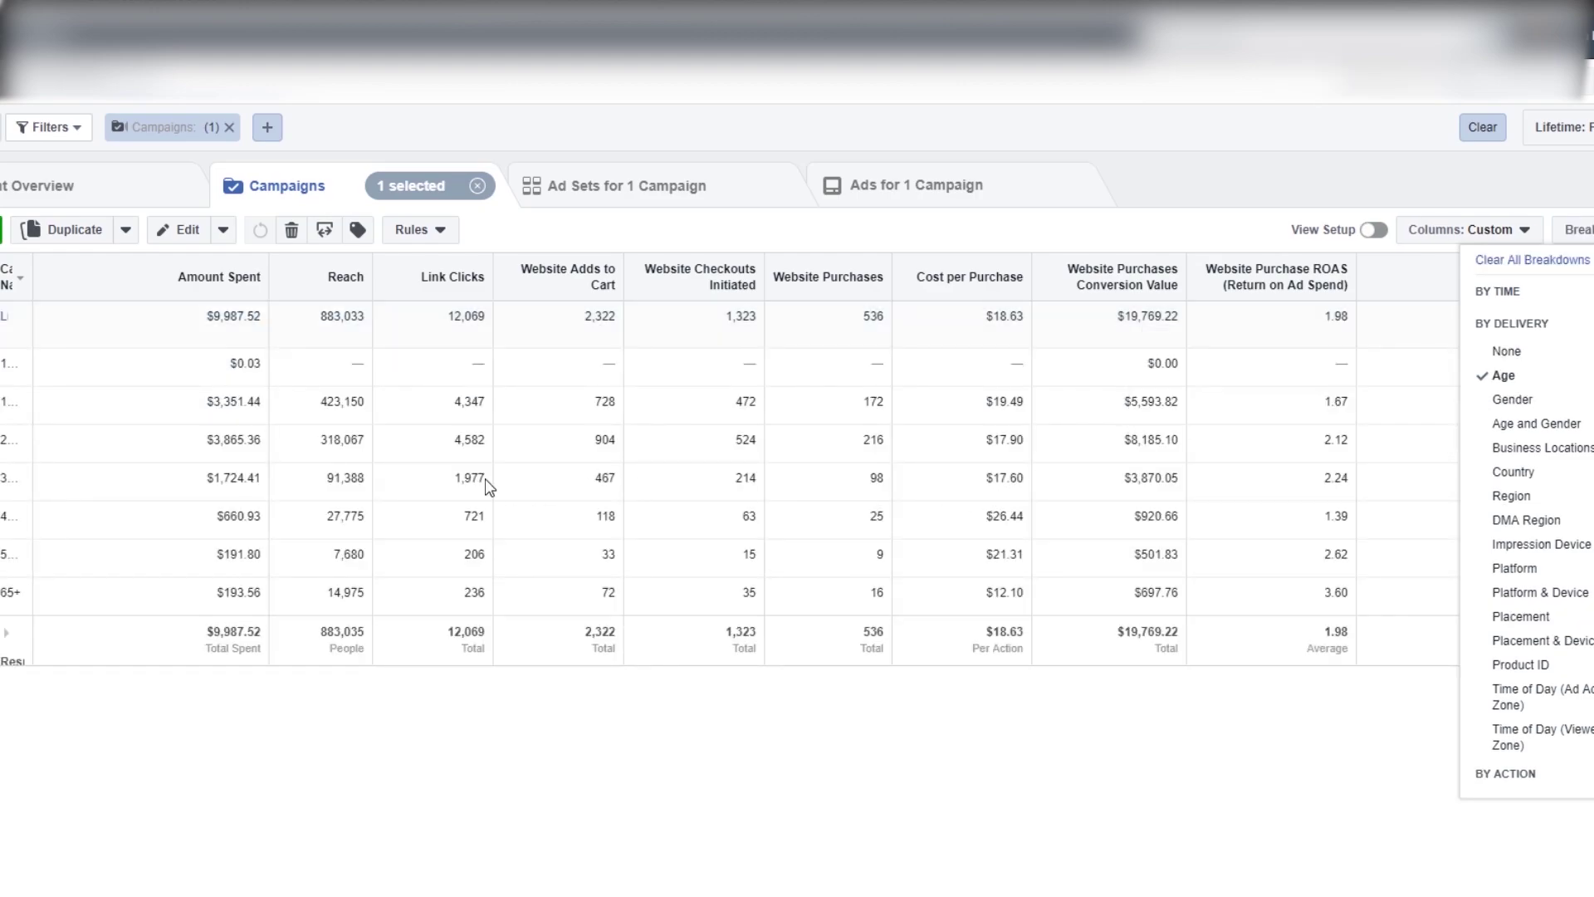
Examine the metrics of all age groups across the campaign's breakdown rows
drag(141, 360, 1210, 643)
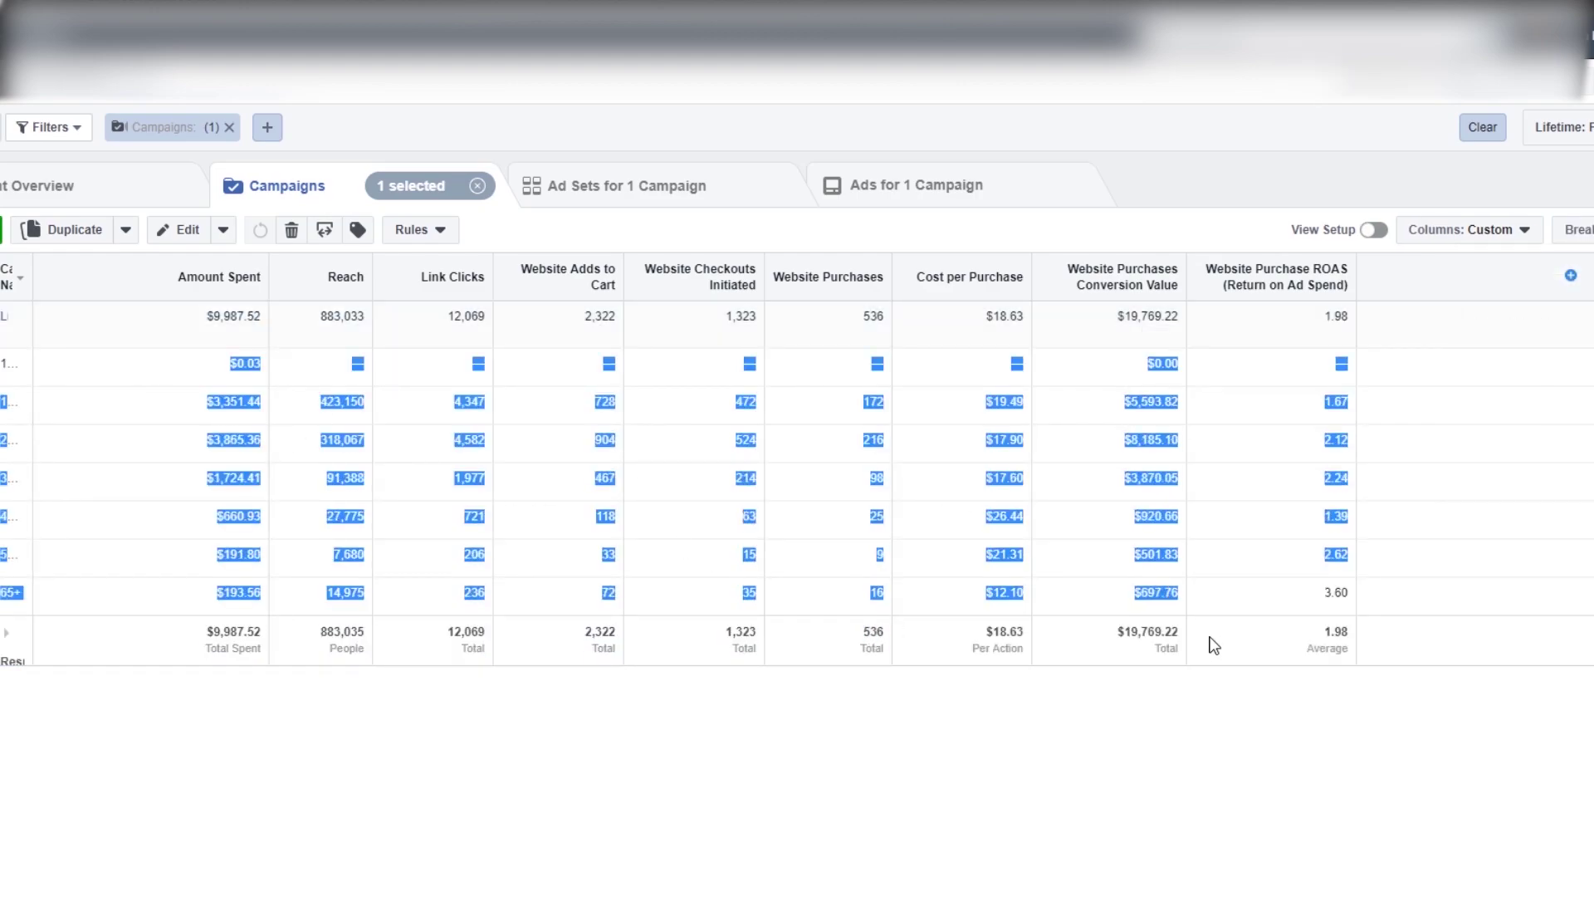
click(1210, 642)
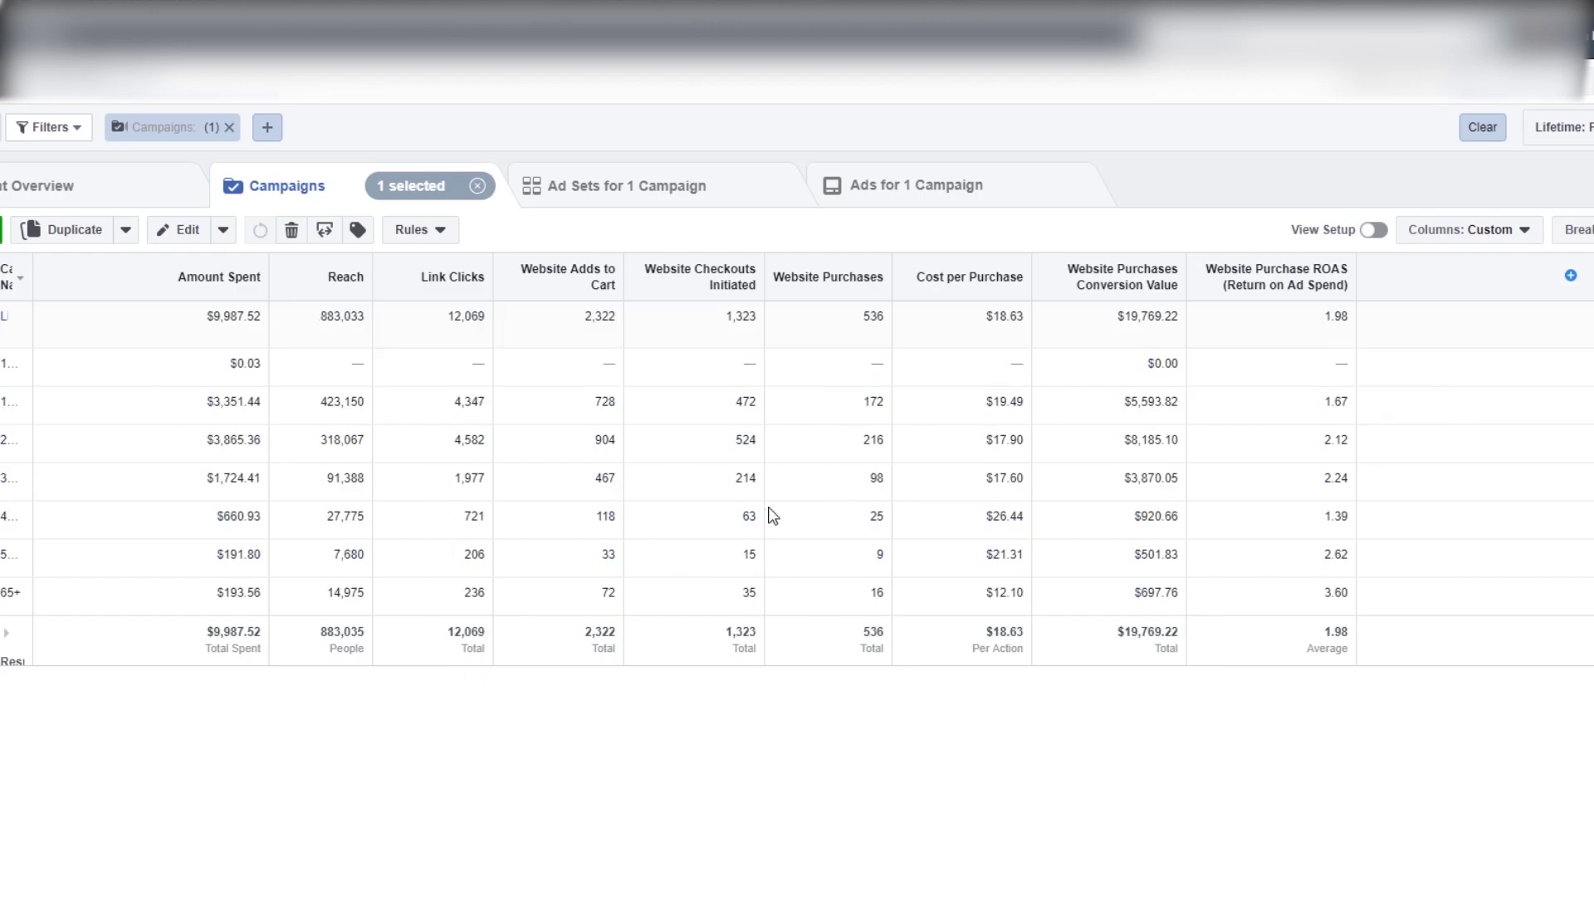
drag(189, 402, 1532, 587)
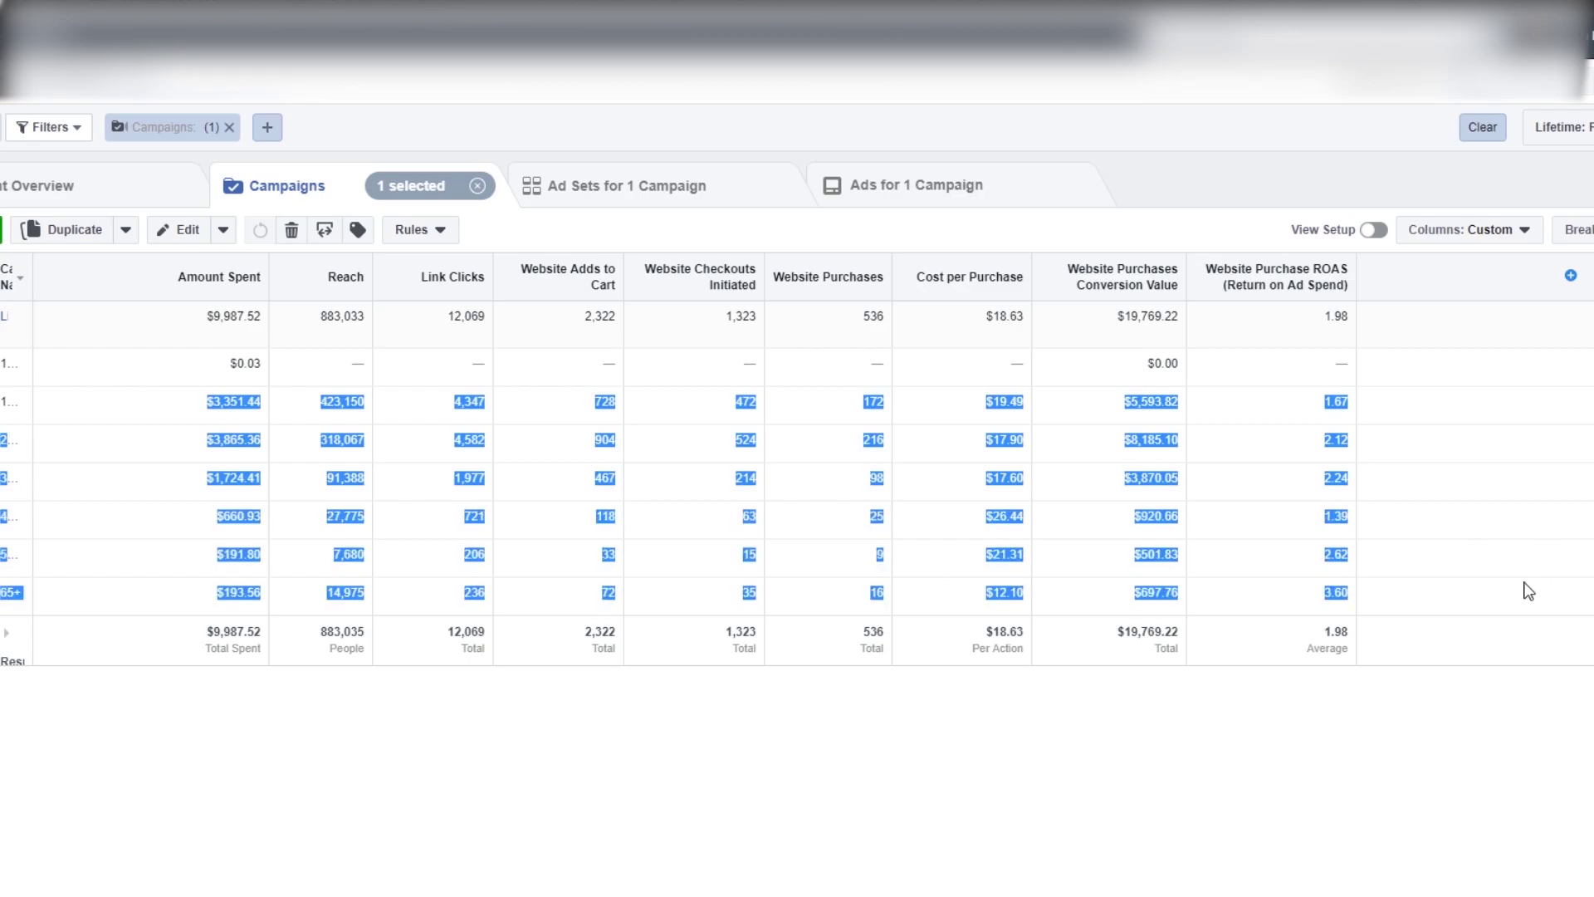
click(1532, 587)
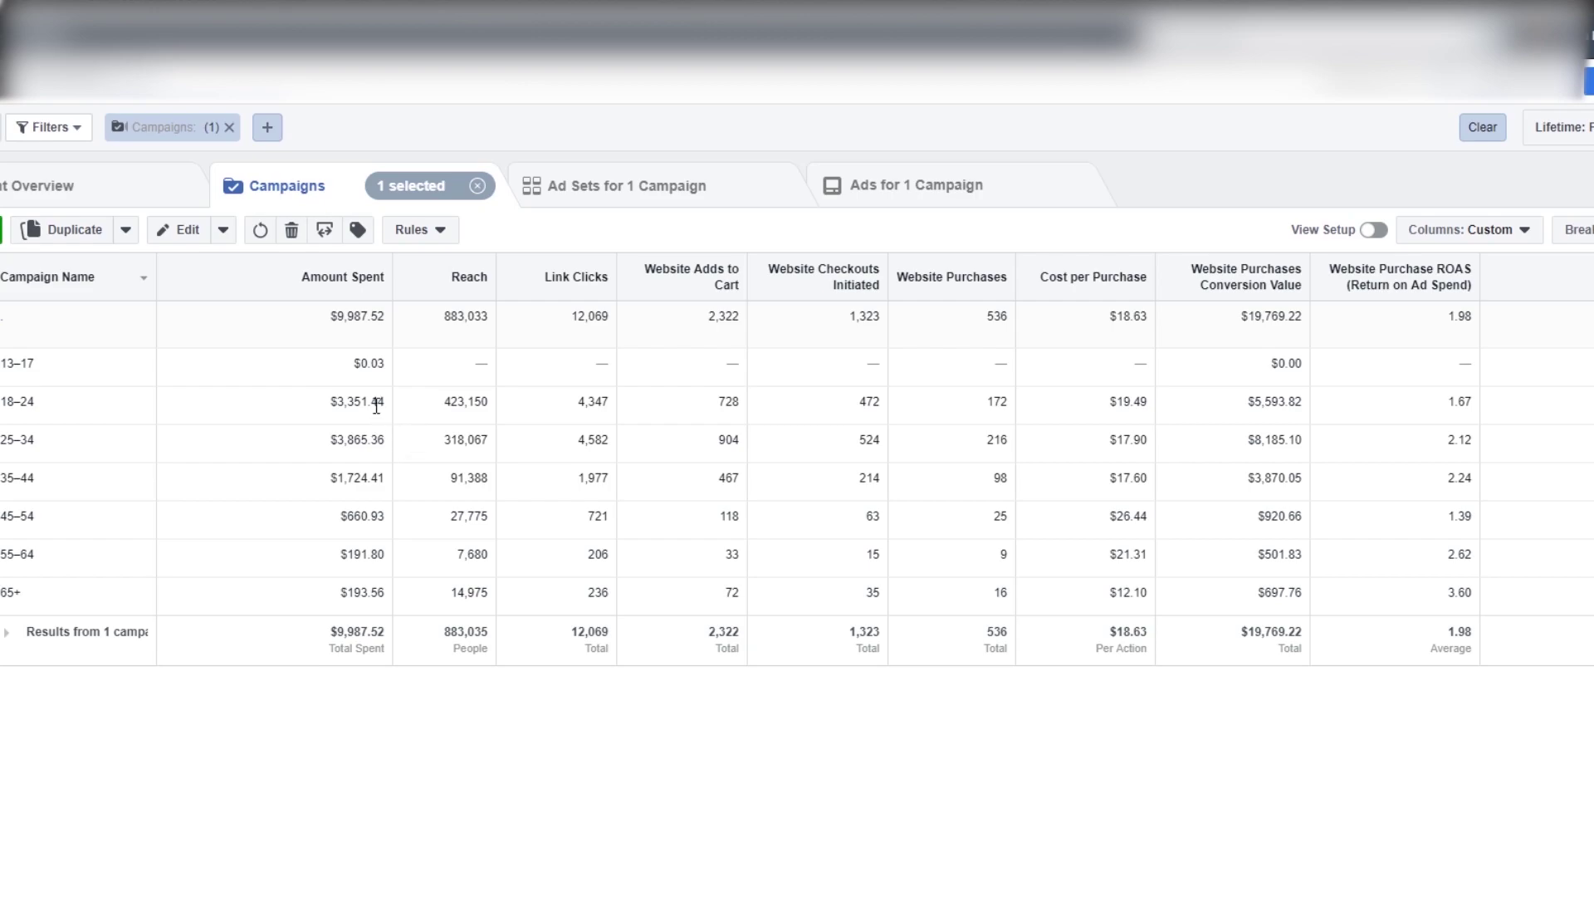
Check the 13–17 age row and the amounts spent on the 18–24 and older groups
drag(321, 402, 346, 515)
click(375, 502)
click(341, 545)
drag(4, 365, 37, 380)
click(50, 425)
drag(336, 405, 381, 404)
click(46, 391)
drag(4, 365, 65, 374)
click(65, 390)
drag(4, 370, 51, 367)
click(85, 465)
Compare the amounts spent on the 18–24, 25–34 and 35–44 groups with the campaign's total spend
drag(329, 402, 391, 406)
click(325, 452)
mouse_move(3, 398)
mouse_down()
mouse_move(36, 400)
mouse_move(3, 411)
mouse_move(19, 400)
mouse_up()
drag(21, 478, 50, 488)
click(50, 489)
drag(329, 315, 391, 323)
drag(330, 401, 397, 447)
drag(314, 475, 385, 478)
click(370, 515)
drag(2, 404, 52, 400)
click(242, 381)
Examine the 45–54 group's amount spent, cost per purchase and purchase ROAS
mouse_move(1071, 282)
drag(341, 516, 391, 522)
drag(2, 516, 73, 523)
click(335, 530)
drag(1116, 516, 1170, 522)
drag(1445, 515, 1475, 515)
click(1483, 515)
Examine the 65+ group's amount spent, purchase ROAS and remaining metrics
drag(346, 593, 386, 597)
drag(1449, 588, 1479, 593)
drag(294, 526, 456, 505)
click(318, 520)
drag(2, 593, 21, 593)
drag(344, 596, 1149, 598)
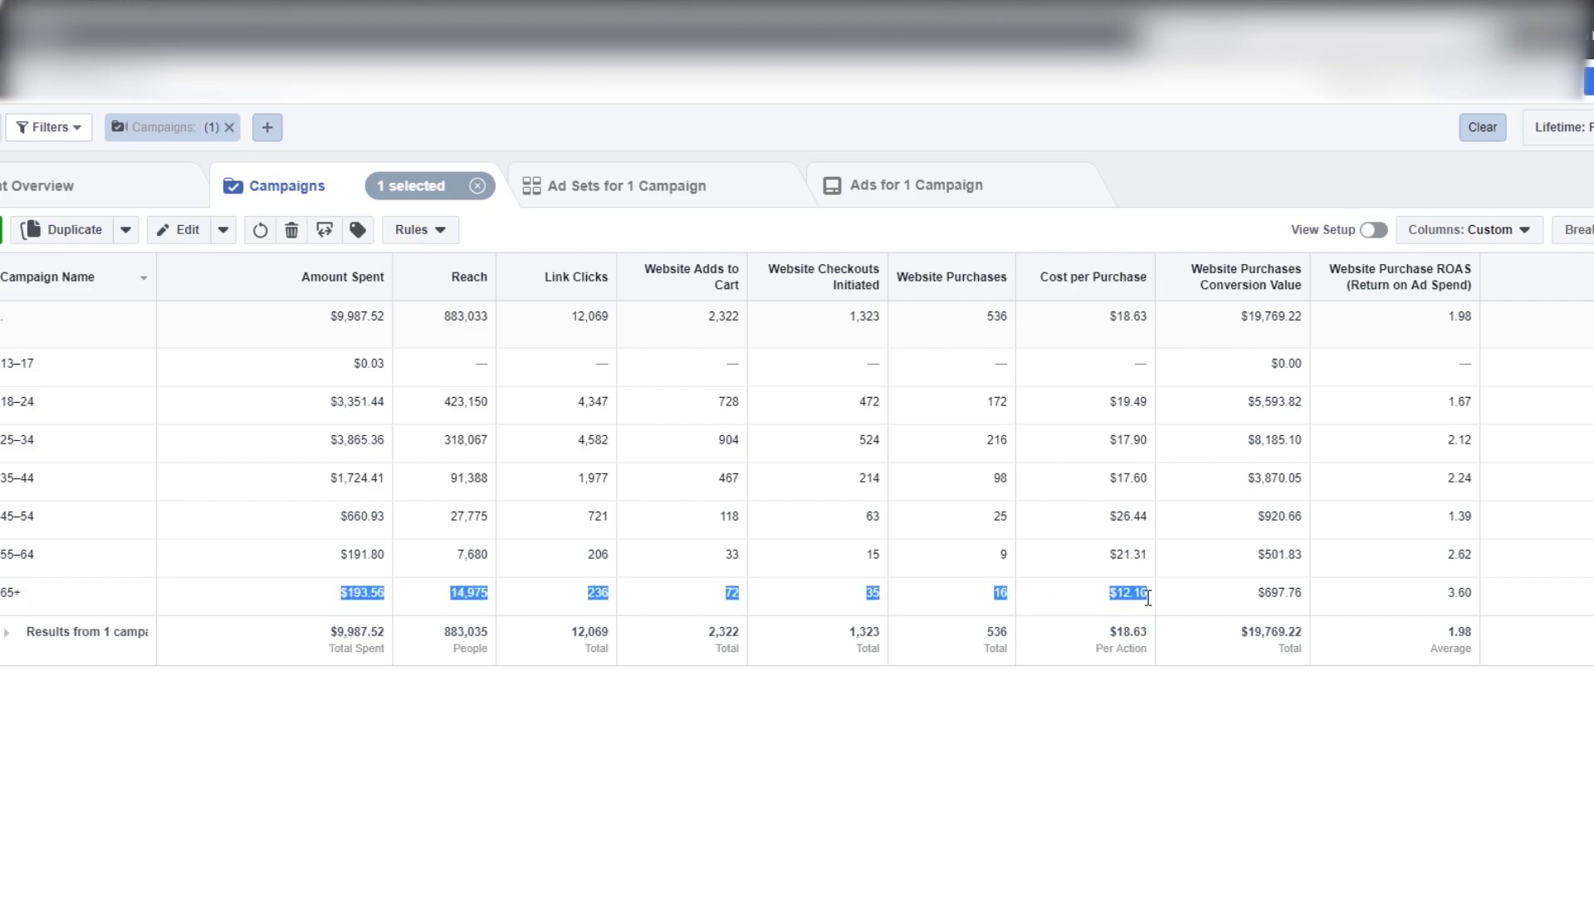
drag(1311, 593, 1223, 597)
click(1223, 598)
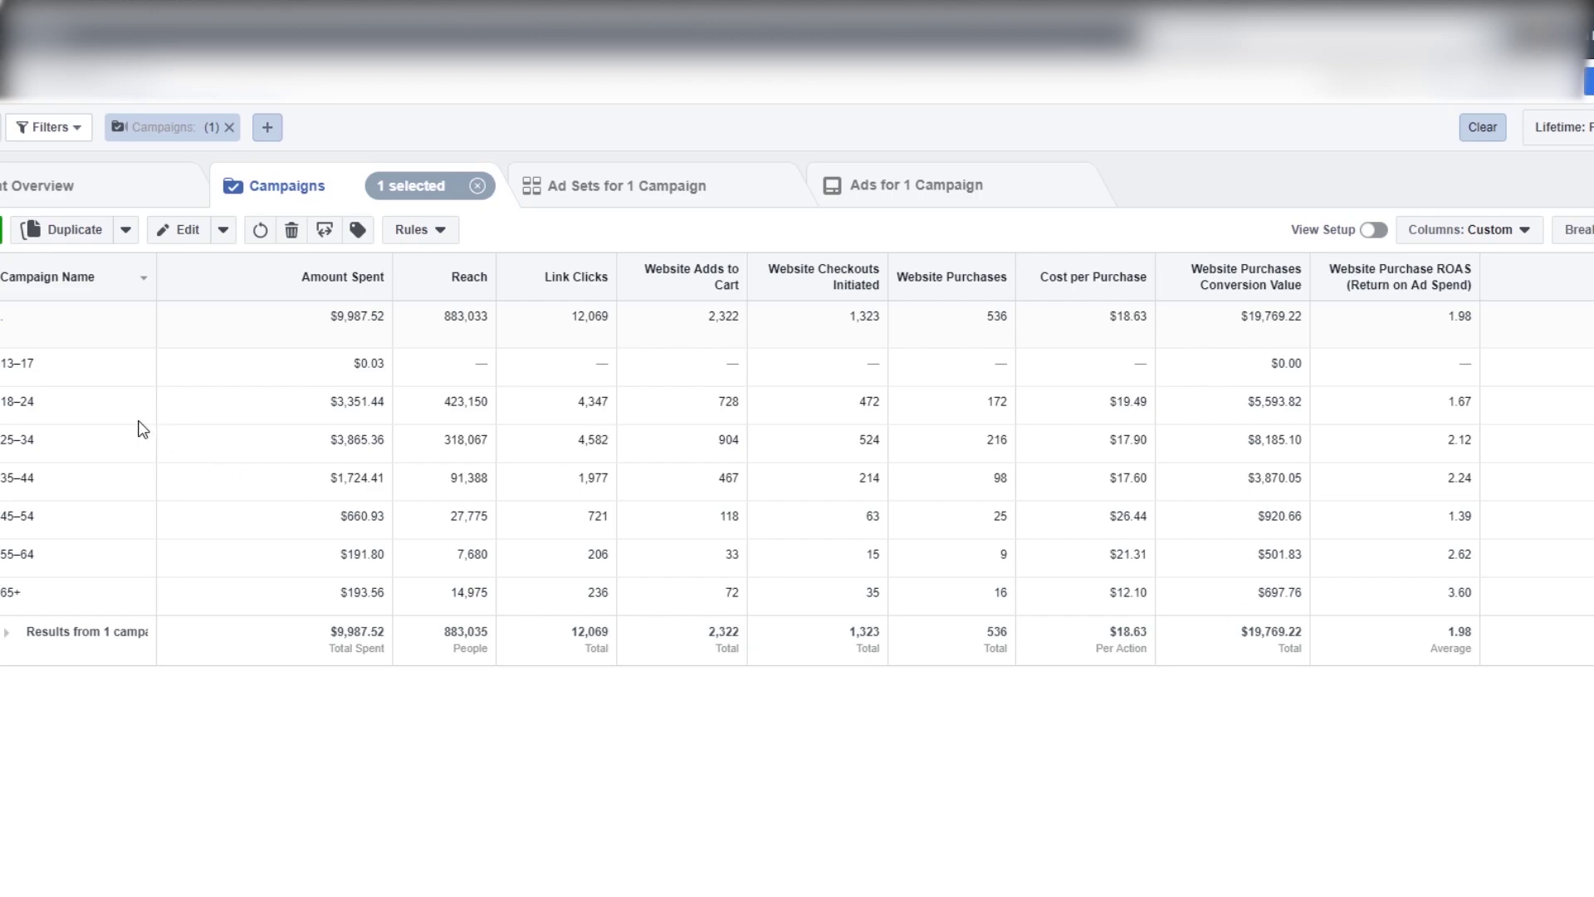
Compare the 45–54 group's spend and cost per purchase with those of the 55–64 and 65+ groups
drag(2, 398, 2, 516)
click(103, 526)
click(214, 582)
click(6, 588)
double_click(5, 588)
click(442, 594)
double_click(349, 518)
click(218, 545)
double_click(1121, 516)
double_click(1131, 554)
click(993, 561)
Check the 65+ group's spend, number of purchases and cost per purchase, reading its row through to ROAS
drag(338, 600, 380, 596)
drag(1108, 593, 1155, 600)
click(1106, 591)
drag(1082, 412, 1139, 580)
click(1139, 582)
drag(989, 593, 1010, 593)
drag(1118, 593, 1163, 600)
click(1120, 591)
click(1170, 594)
drag(1, 597, 1466, 609)
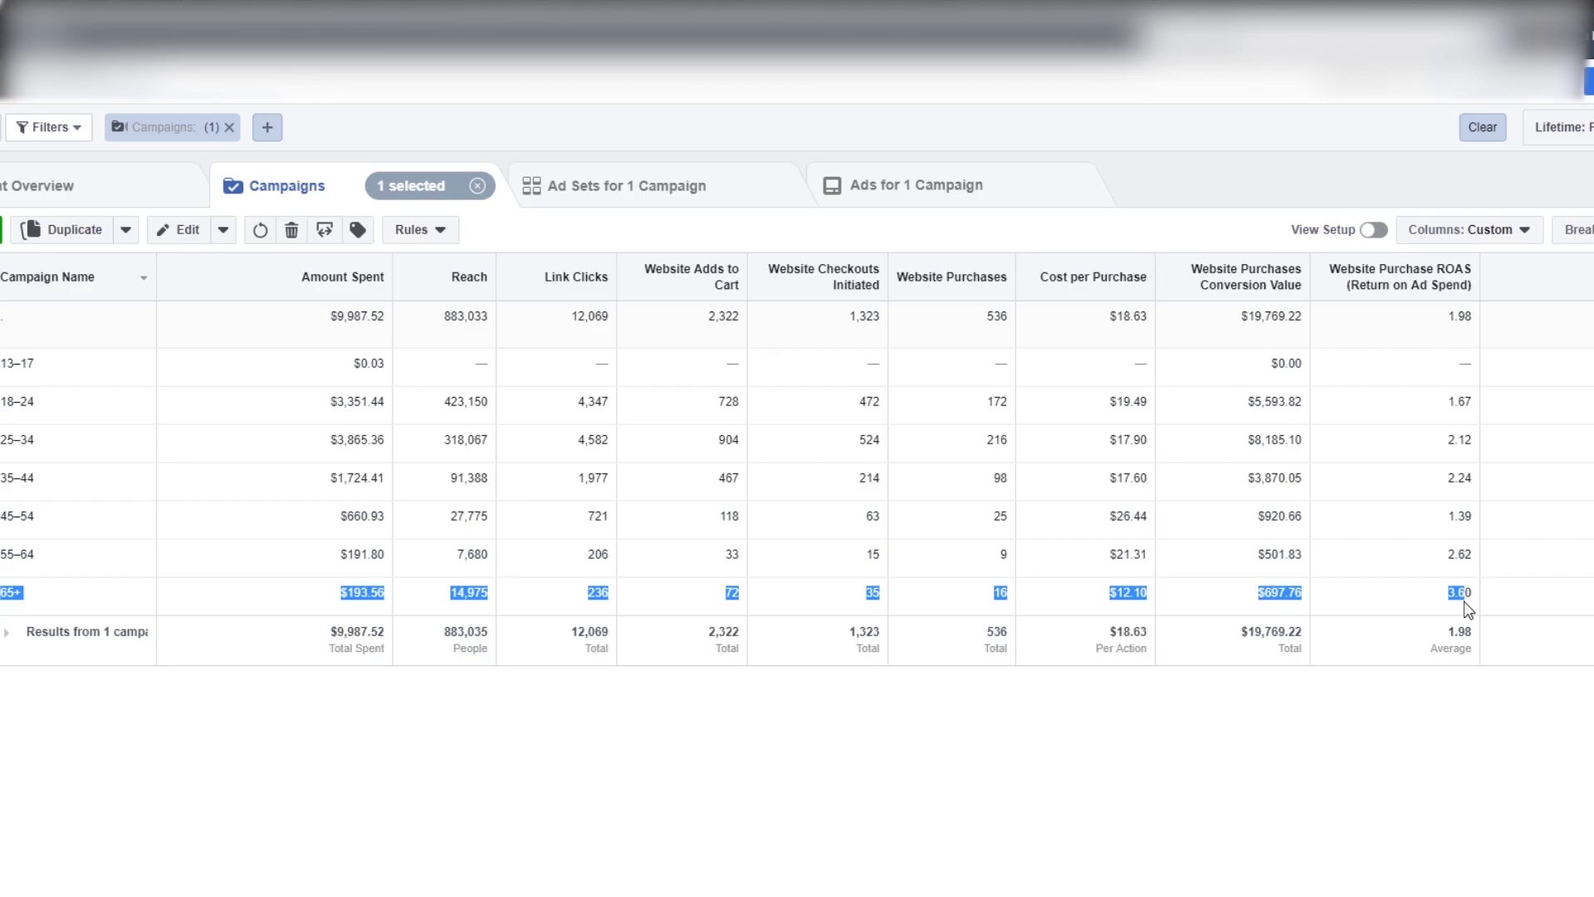
Compare the 45–54 group's amount spent and cost per purchase with the 65+ group's cost per purchase
drag(274, 381, 604, 553)
click(604, 553)
drag(336, 521, 390, 525)
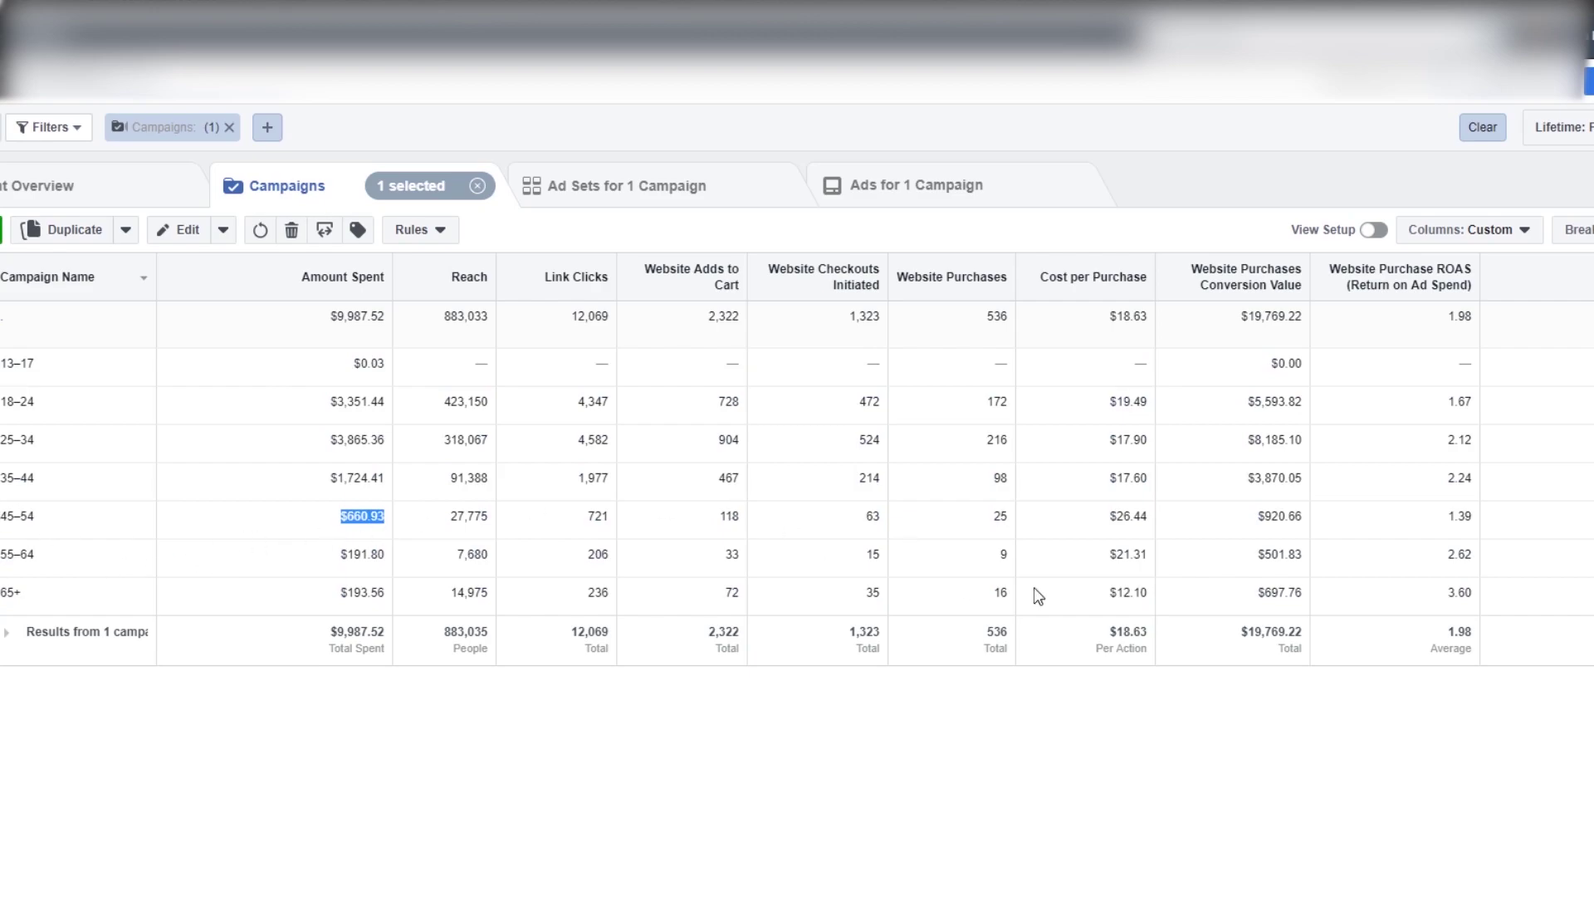
drag(1111, 516, 1149, 515)
click(1143, 516)
drag(2, 401, 191, 516)
click(91, 521)
drag(1107, 597, 1141, 594)
drag(1112, 514, 1166, 523)
click(1164, 525)
Check the 18–24 to 45–54 age groups against the 65+ group and its cost per purchase
mouse_move(2, 402)
mouse_down()
mouse_move(45, 419)
mouse_move(78, 509)
mouse_move(16, 405)
mouse_up()
click(69, 522)
click(62, 440)
drag(1, 513, 58, 516)
click(2, 521)
drag(1, 603, 25, 595)
double_click(1108, 597)
click(1113, 596)
double_click(1115, 597)
click(1098, 598)
Compare the 18–24 and 25–34 groups' spend and cost per purchase with the 65+ group's cost per purchase
drag(322, 399, 405, 444)
drag(1110, 401, 1137, 433)
click(1213, 434)
drag(1088, 592, 1156, 599)
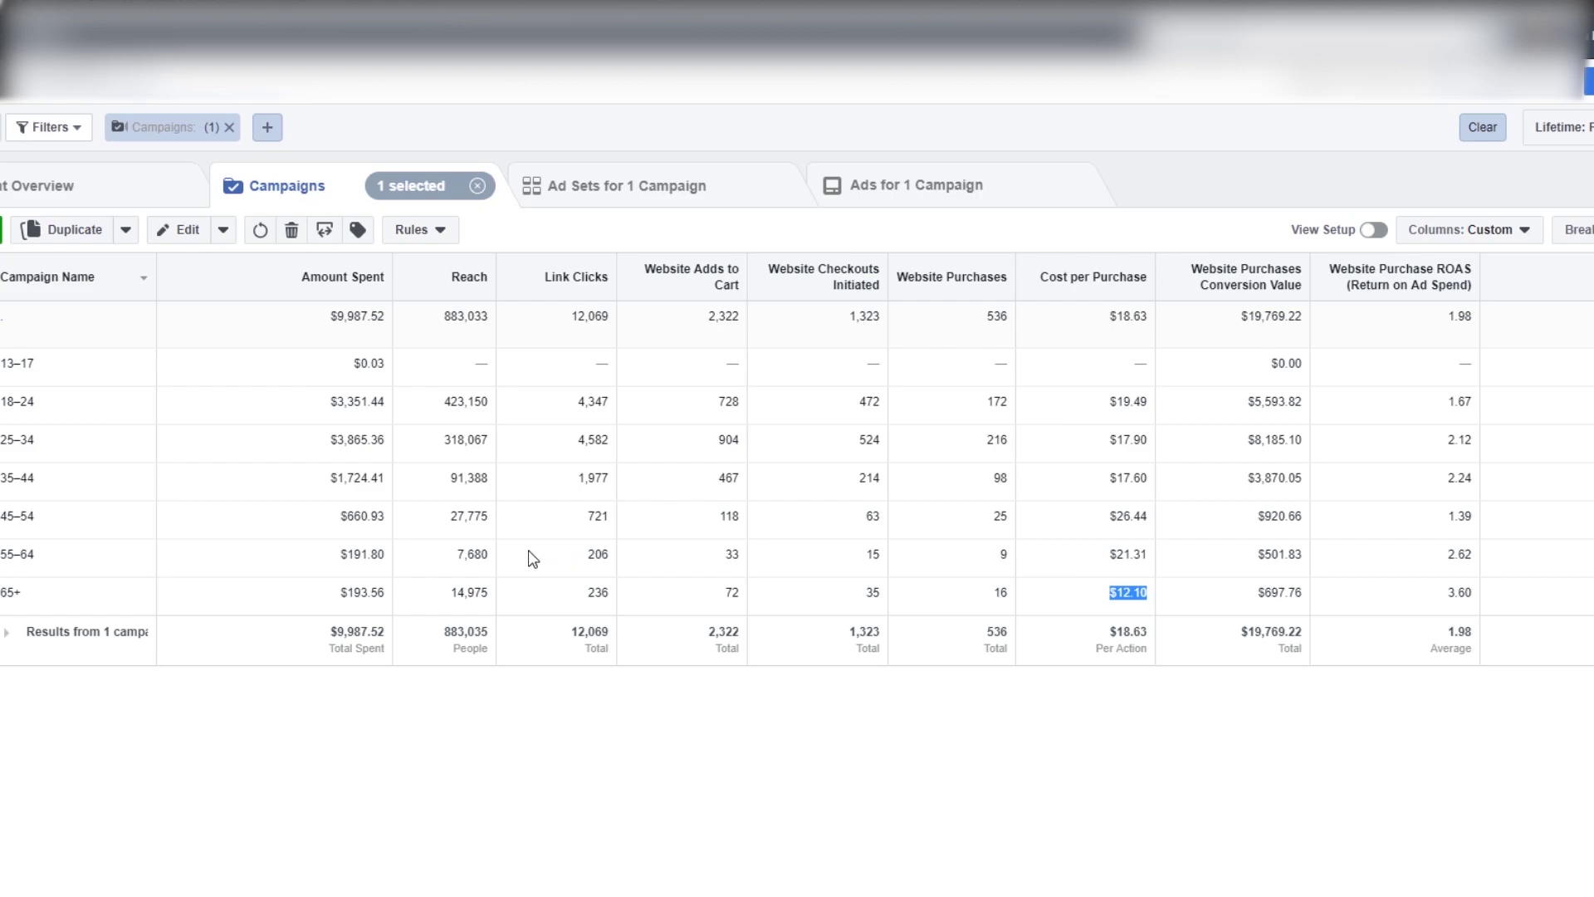
drag(3, 402, 1495, 454)
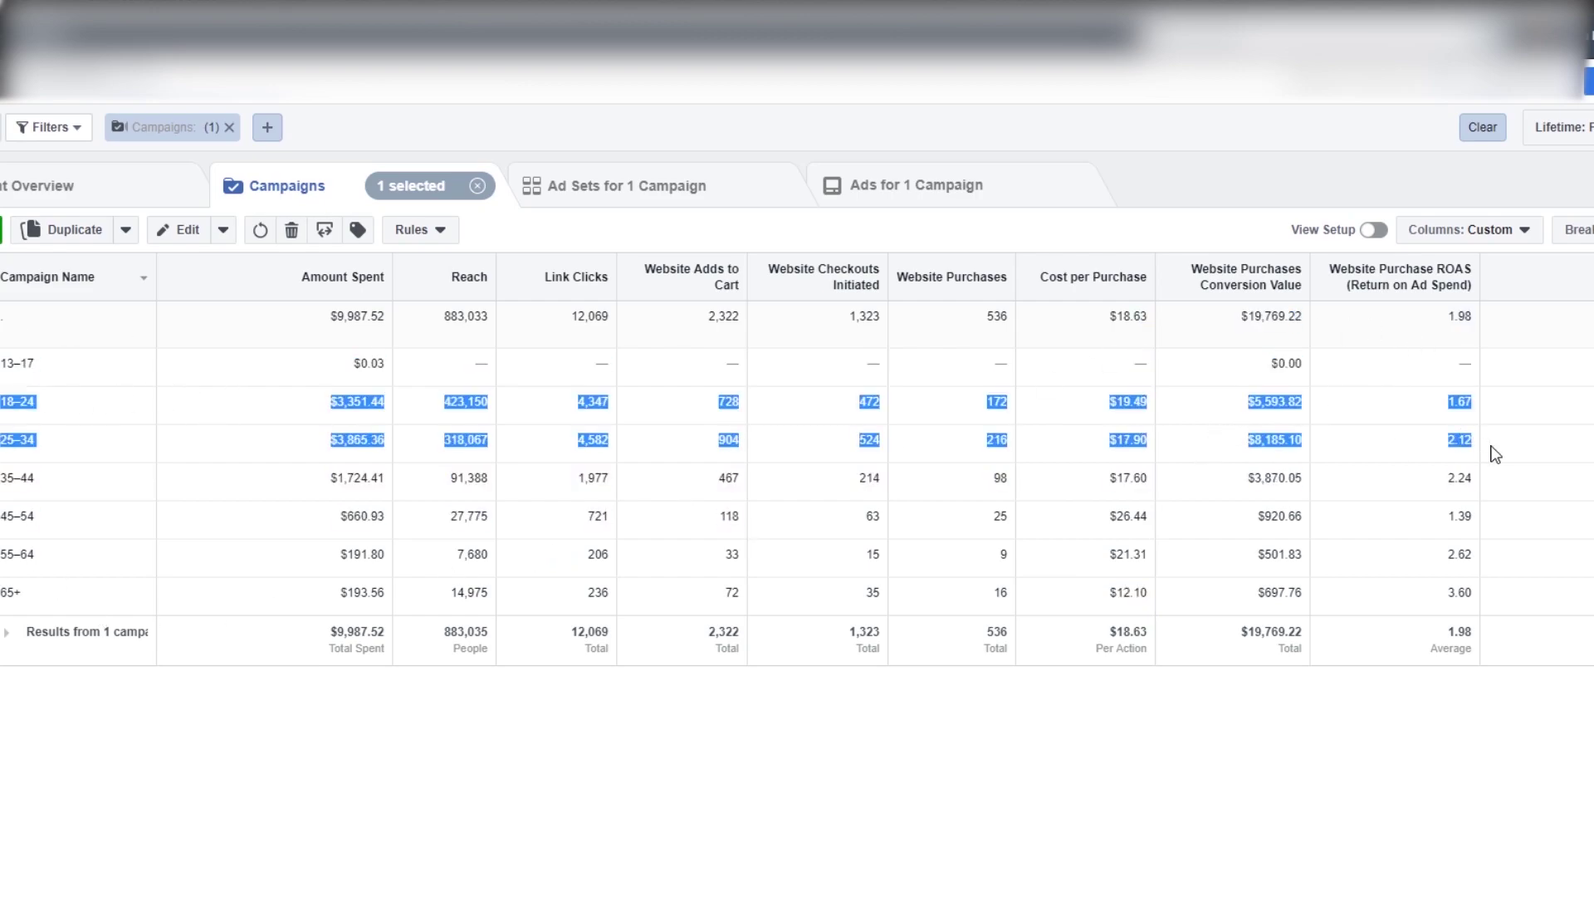
click(152, 447)
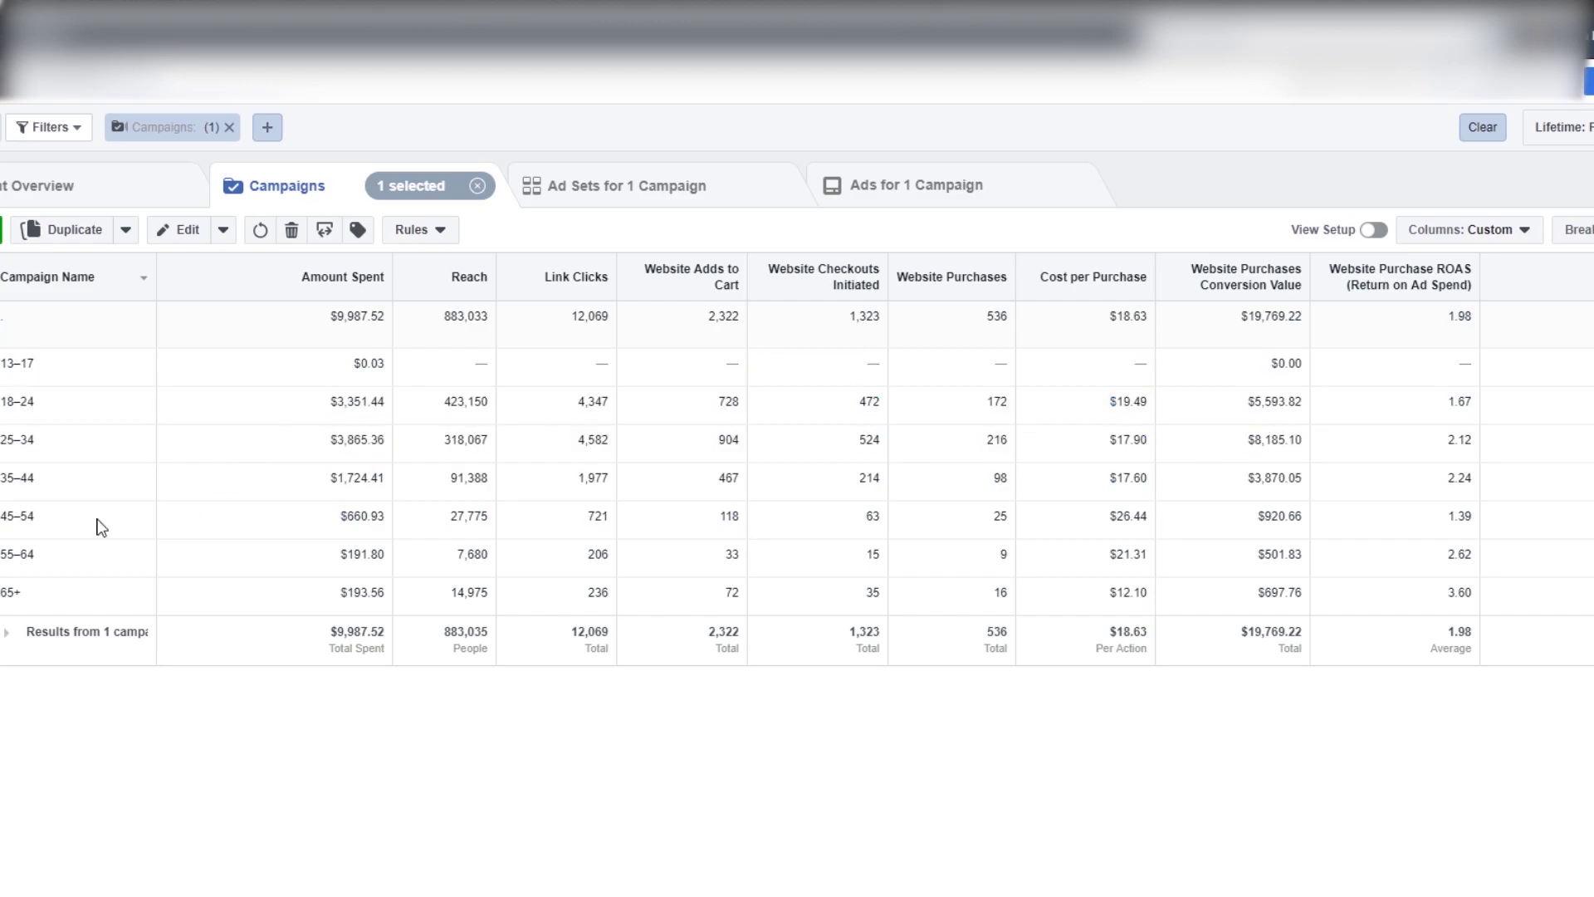
Review the entire 65+ row once more, focusing on its cost per purchase
drag(10, 602, 1497, 594)
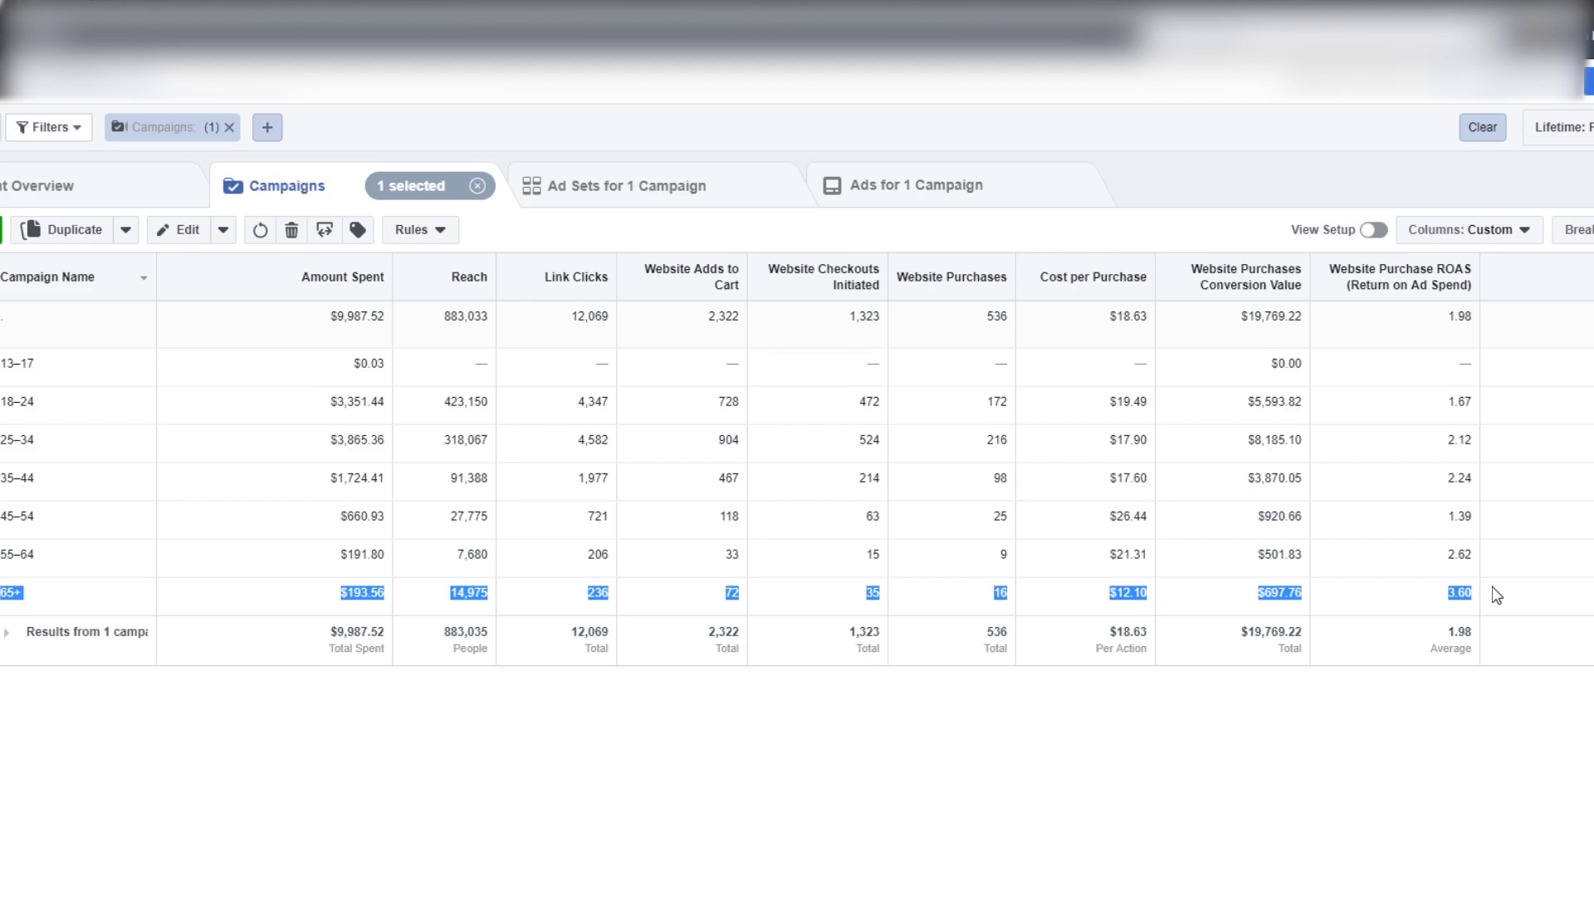
click(1504, 578)
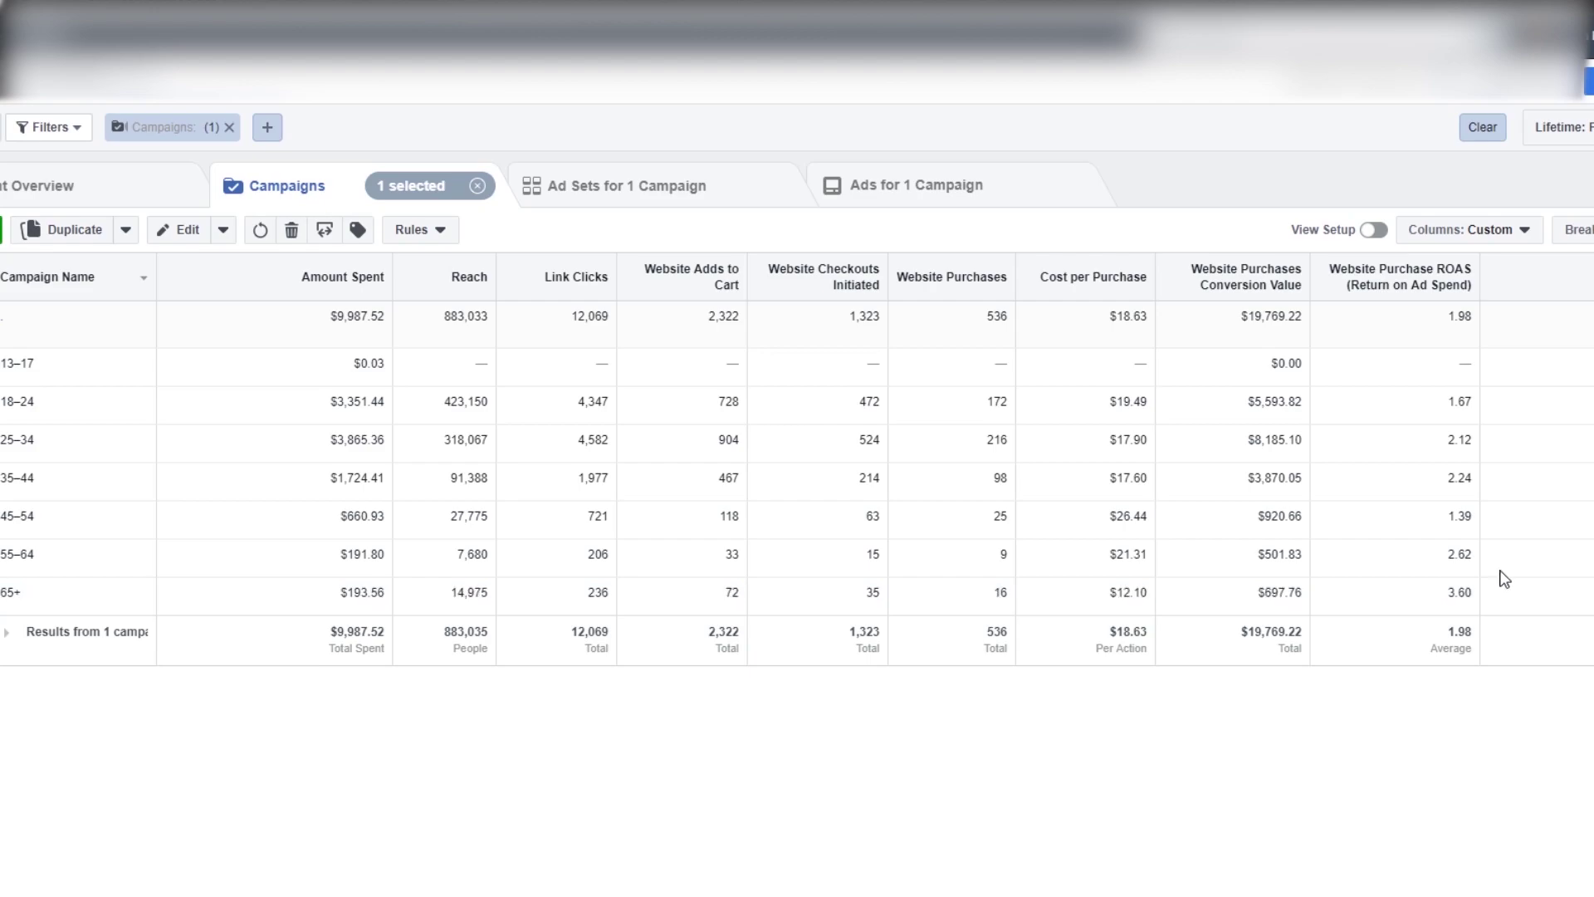
double_click(1129, 593)
click(1485, 470)
click(1580, 232)
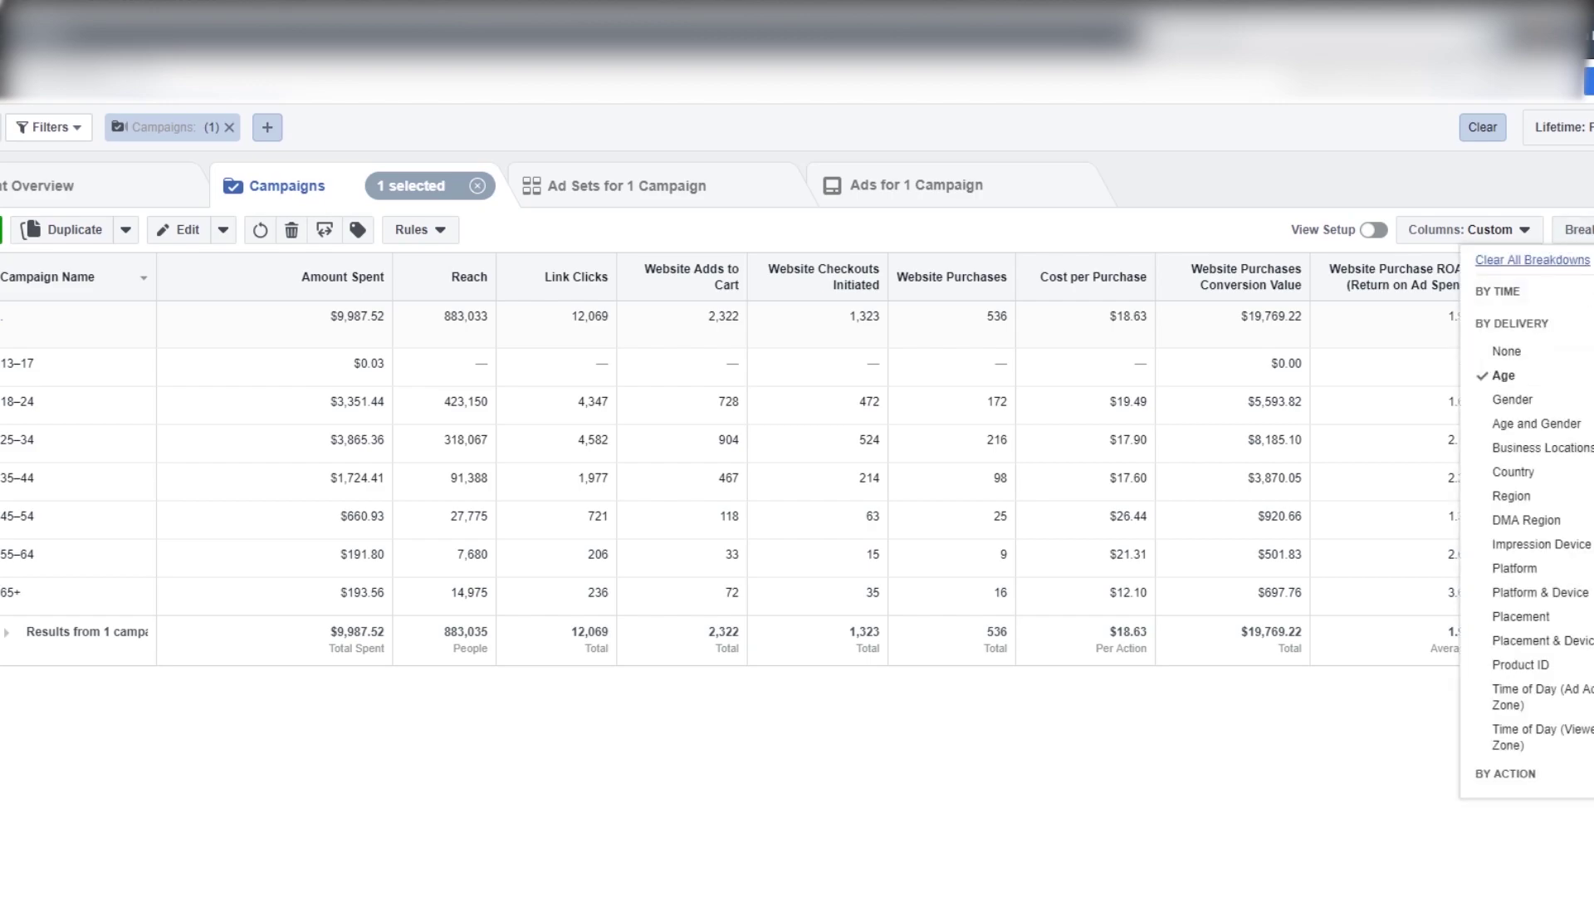
click(1513, 395)
click(1569, 229)
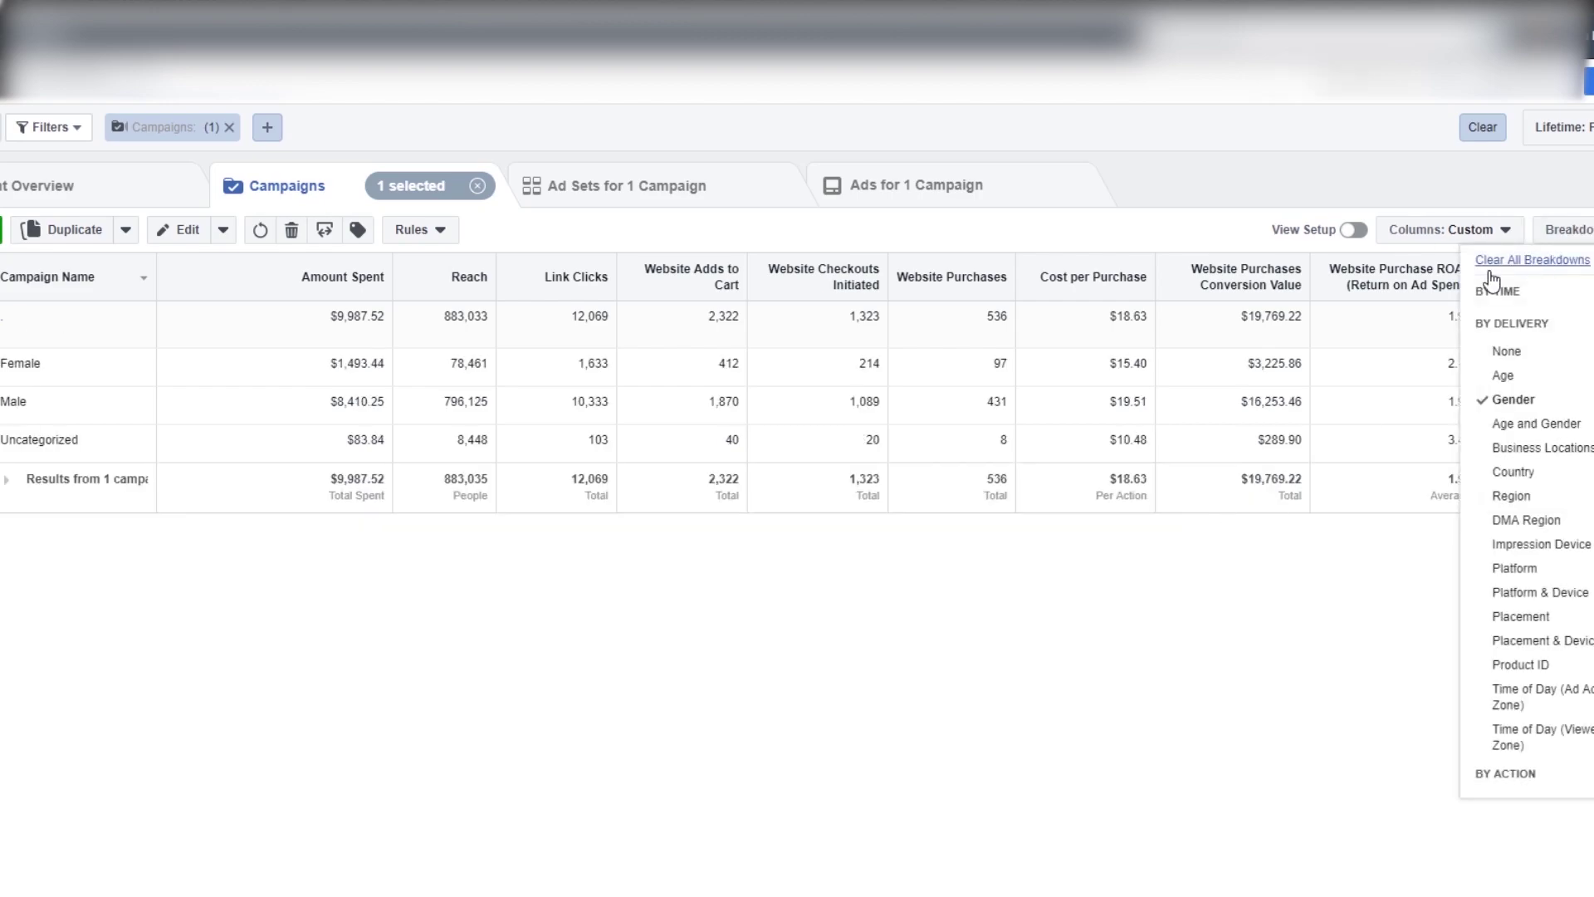
click(1503, 376)
Change the campaign's delivery breakdown from Age to Gender
click(1574, 229)
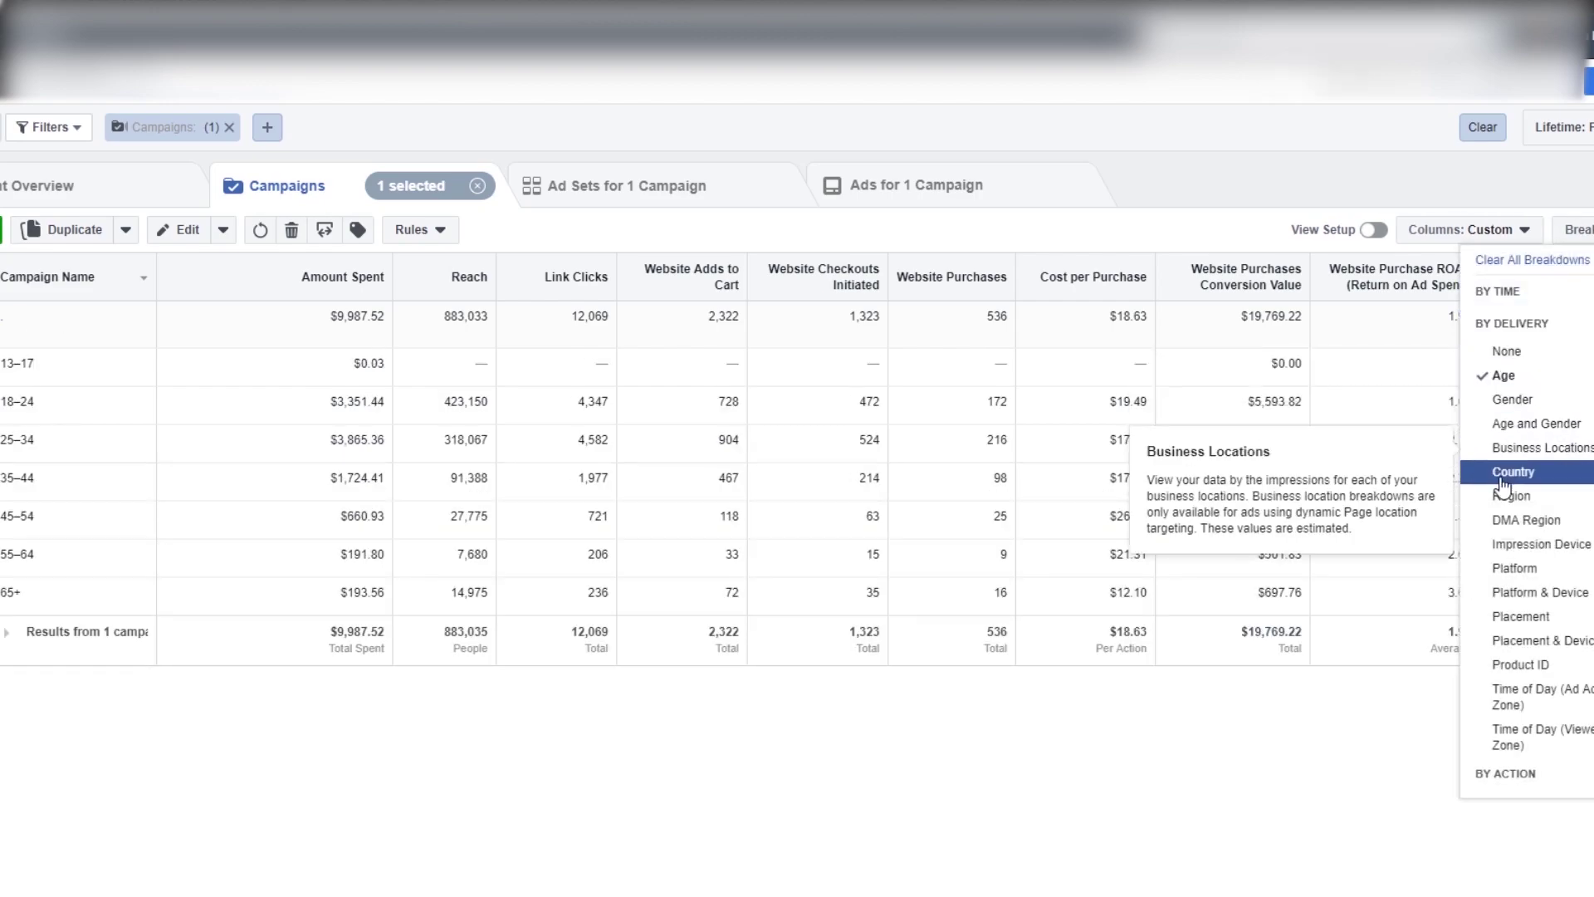
click(1523, 402)
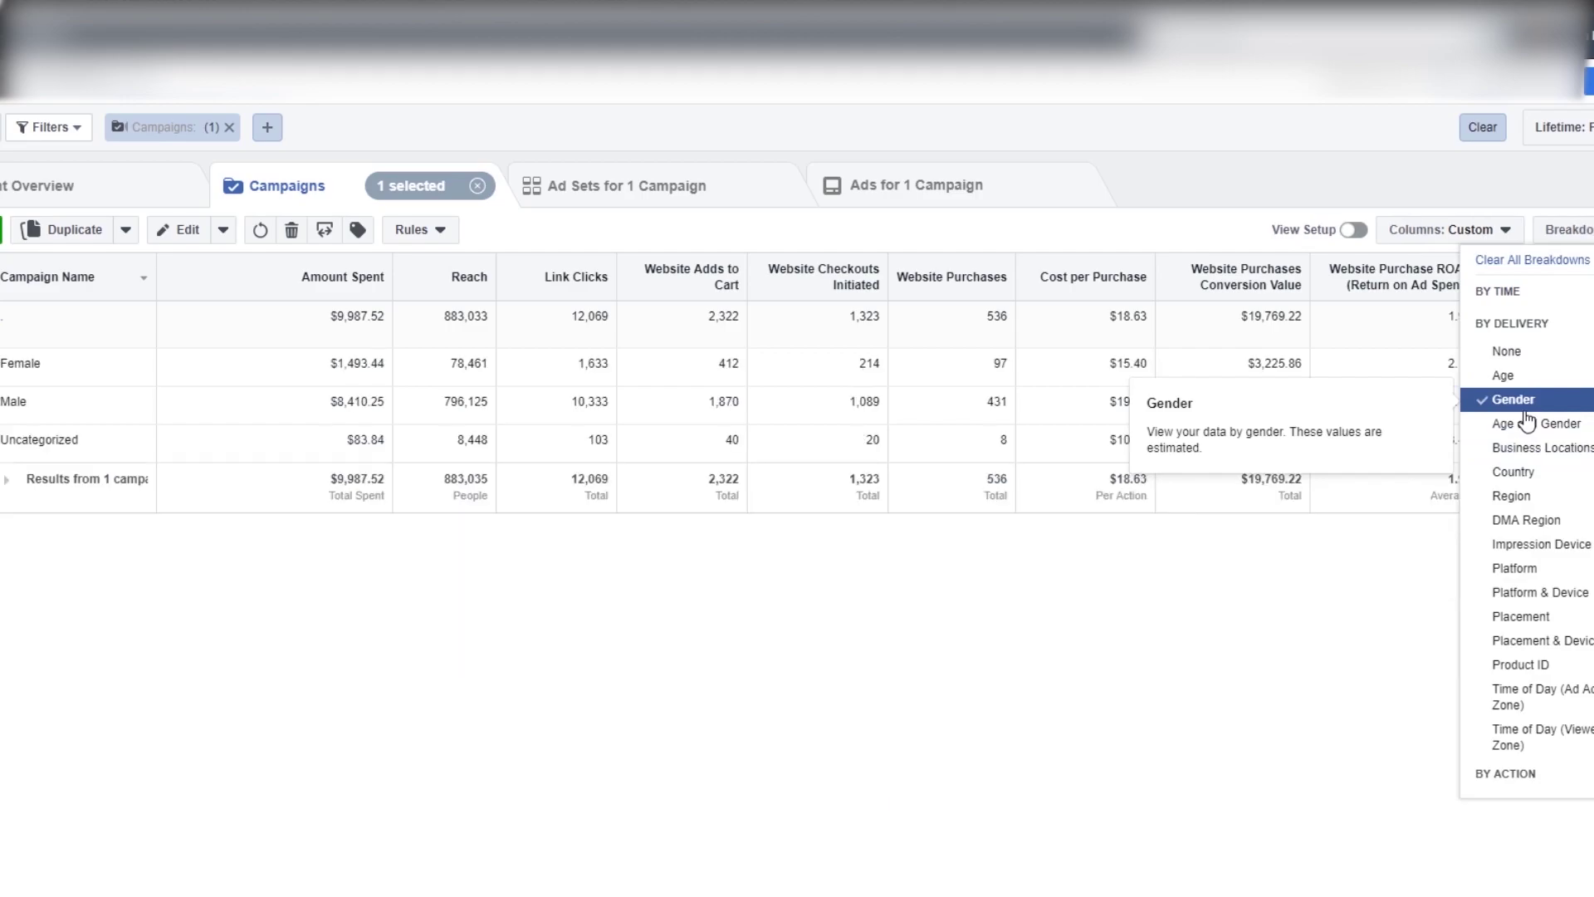
click(1128, 619)
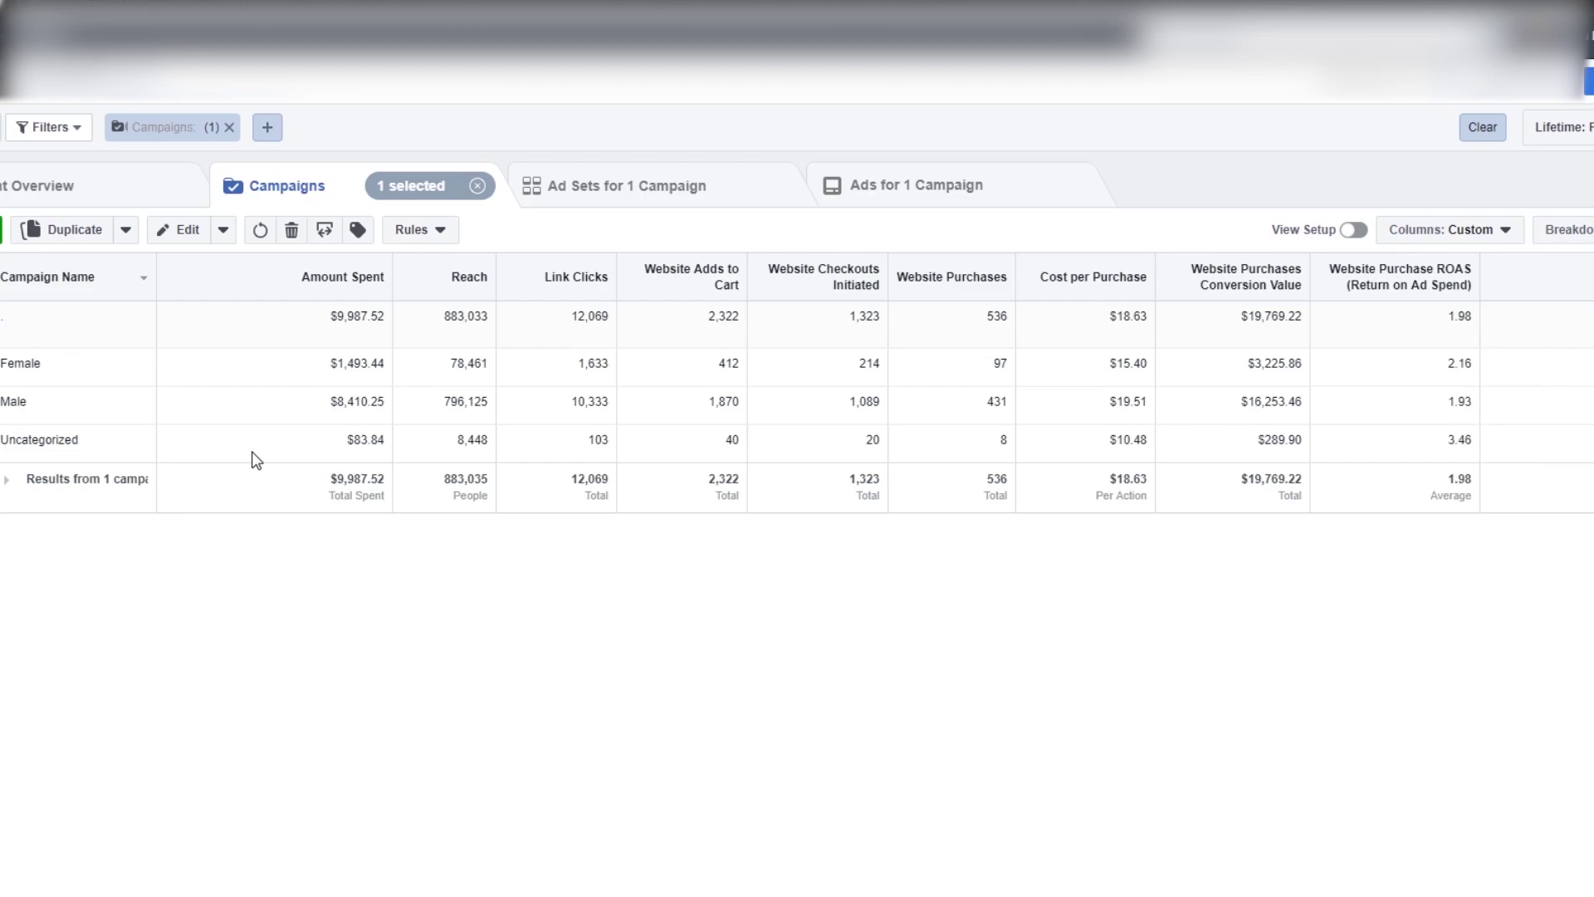
Examine the Uncategorized gender row and its cost per purchase
drag(3, 440, 100, 446)
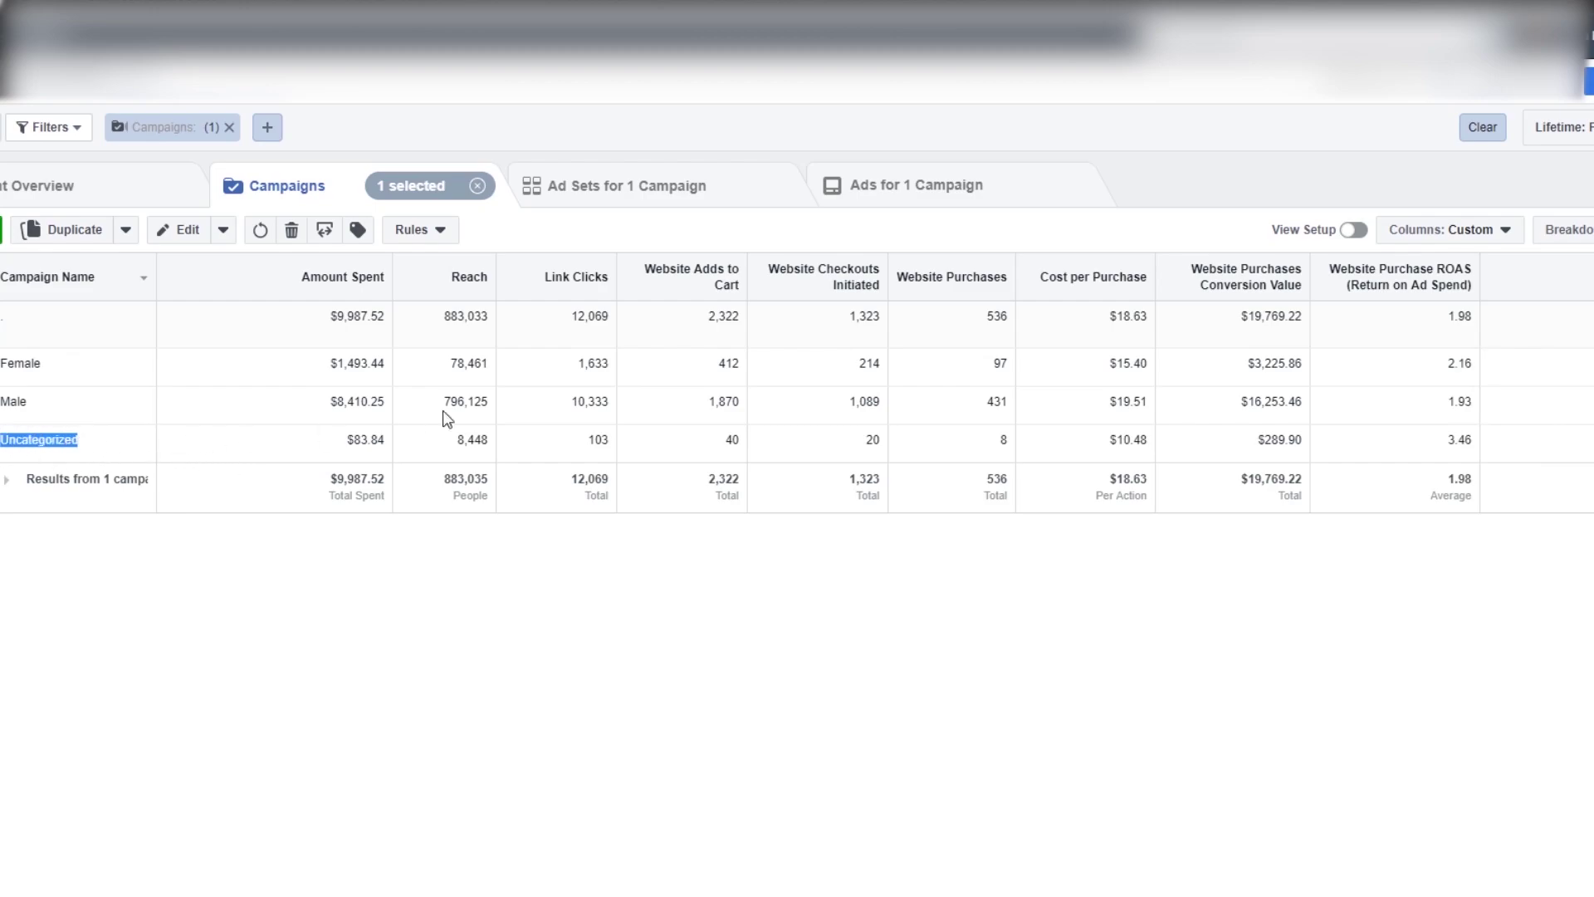
drag(1110, 438, 1160, 446)
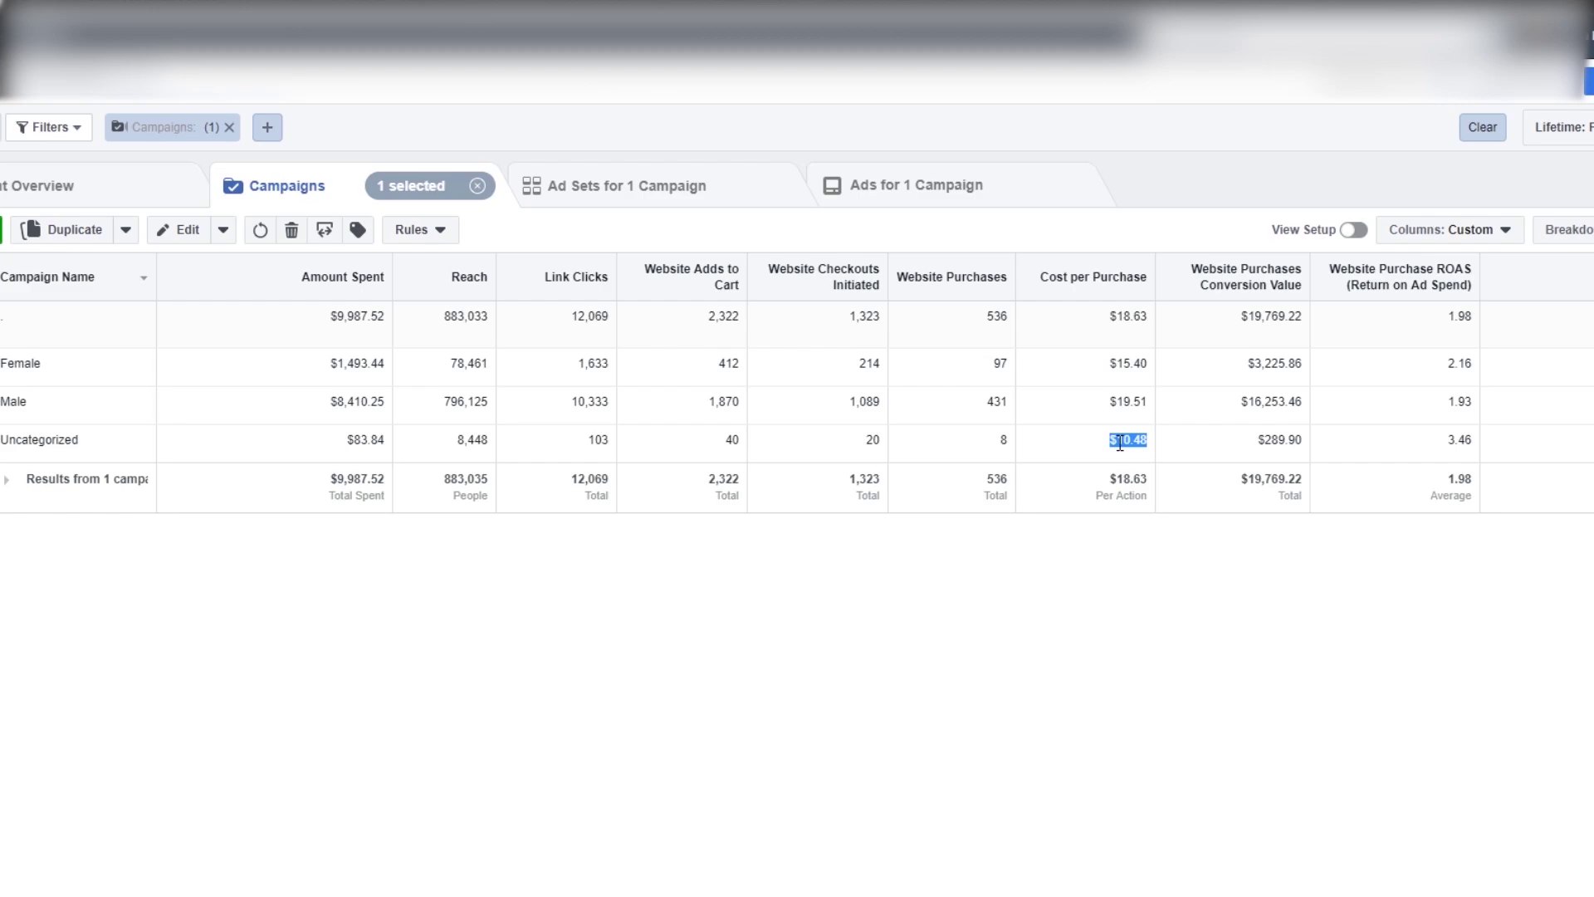
Compare the Uncategorized row's website purchases and cost per purchase with the Male row's amount spent
click(1120, 443)
drag(1130, 442, 1152, 441)
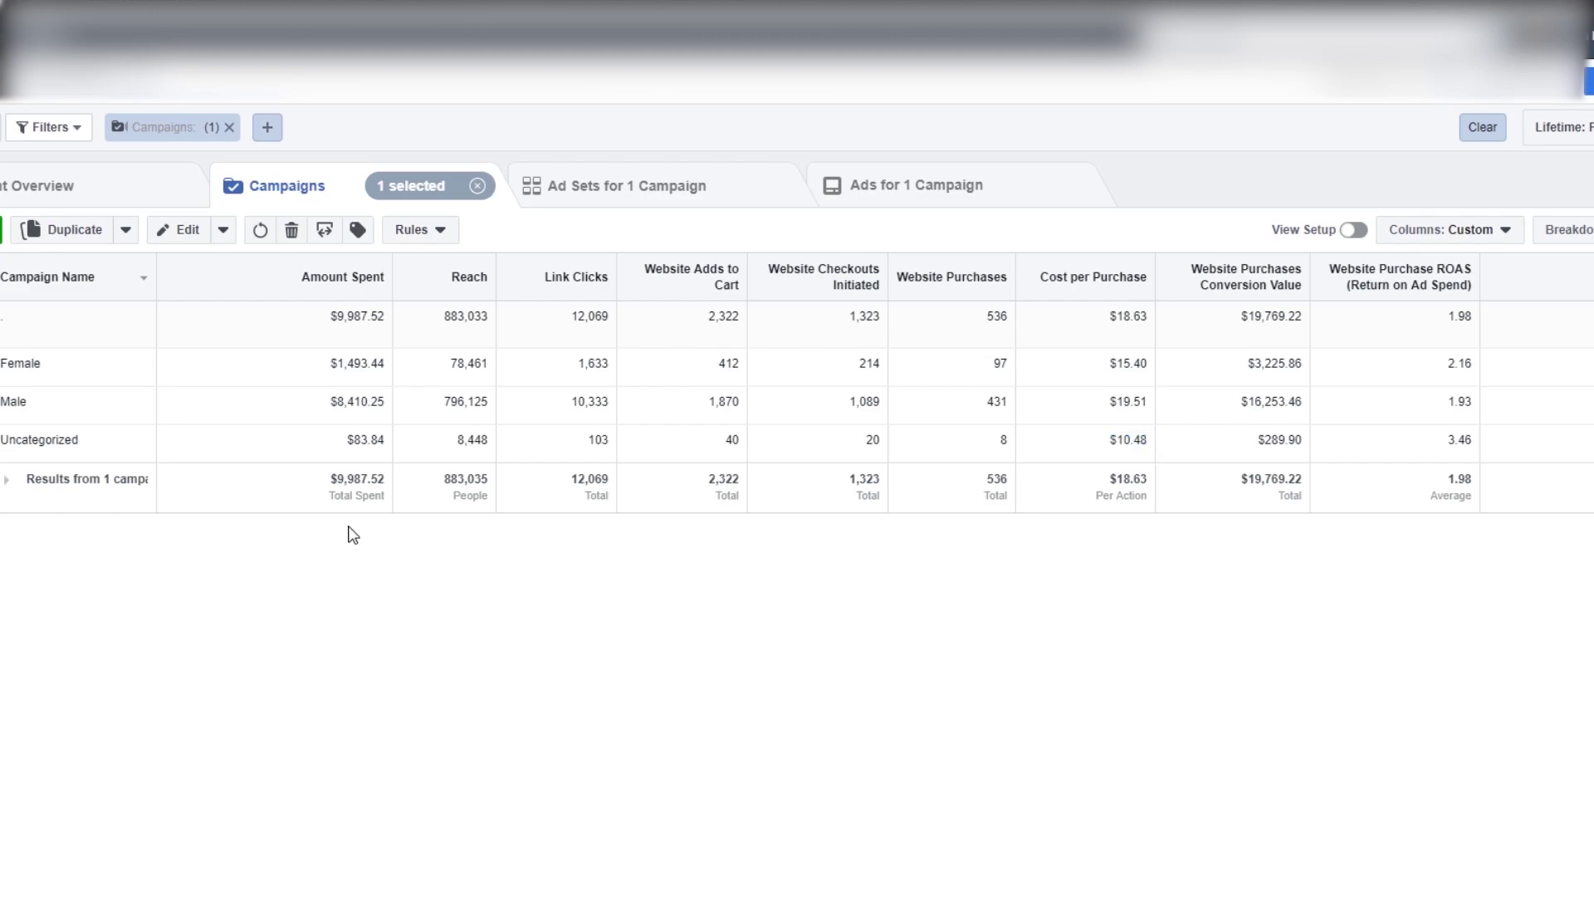
drag(2, 439, 79, 442)
double_click(1003, 440)
double_click(81, 440)
drag(316, 402, 355, 402)
drag(703, 402, 855, 444)
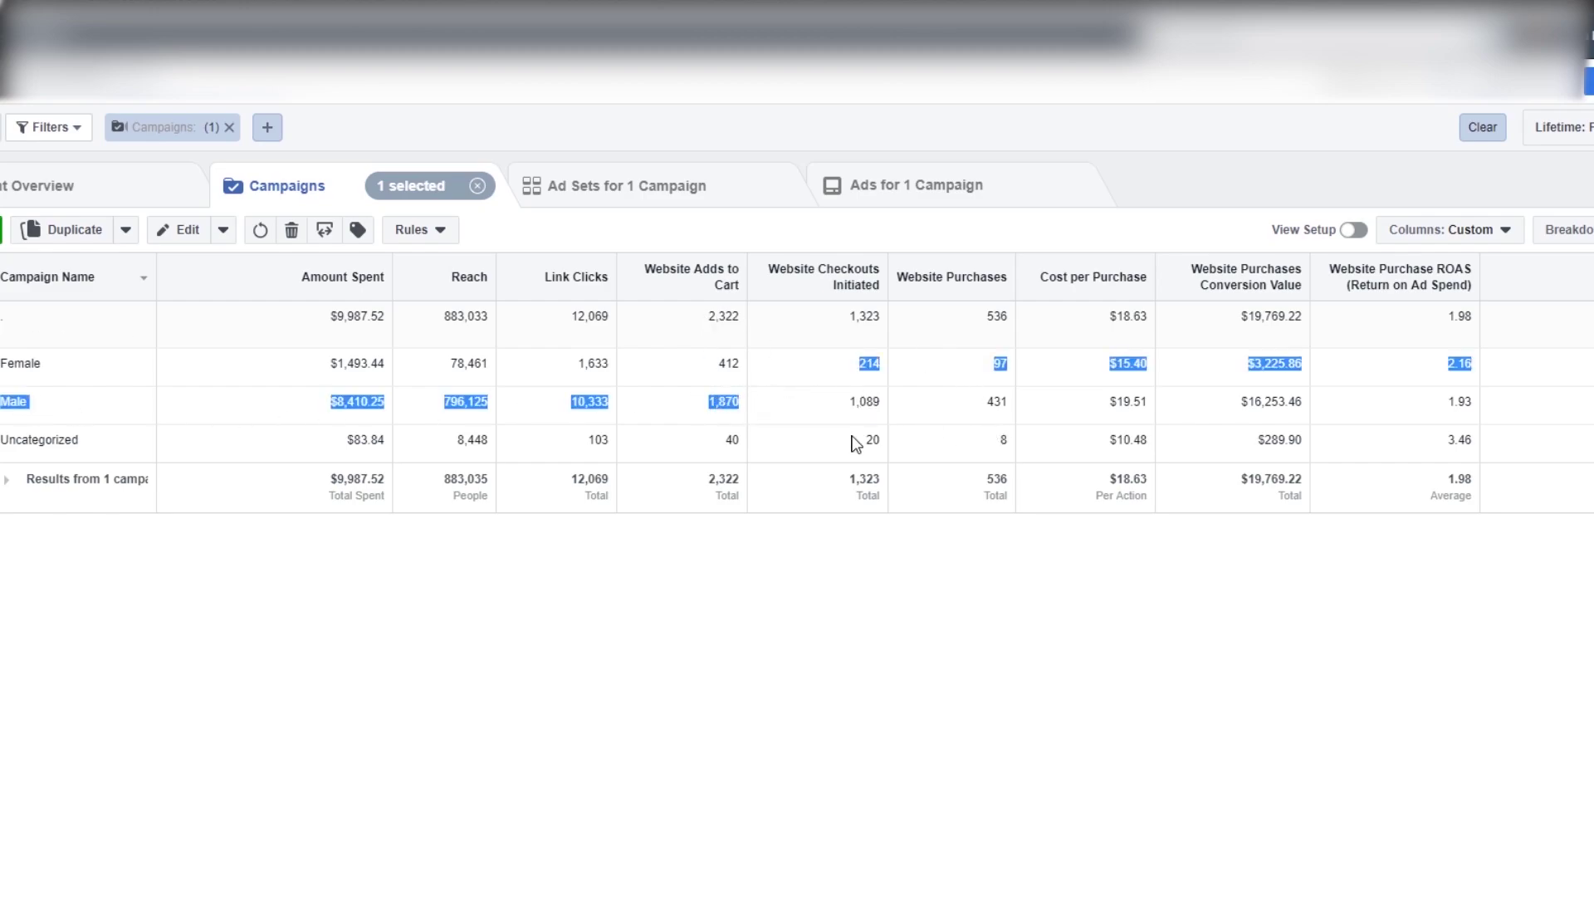
click(772, 408)
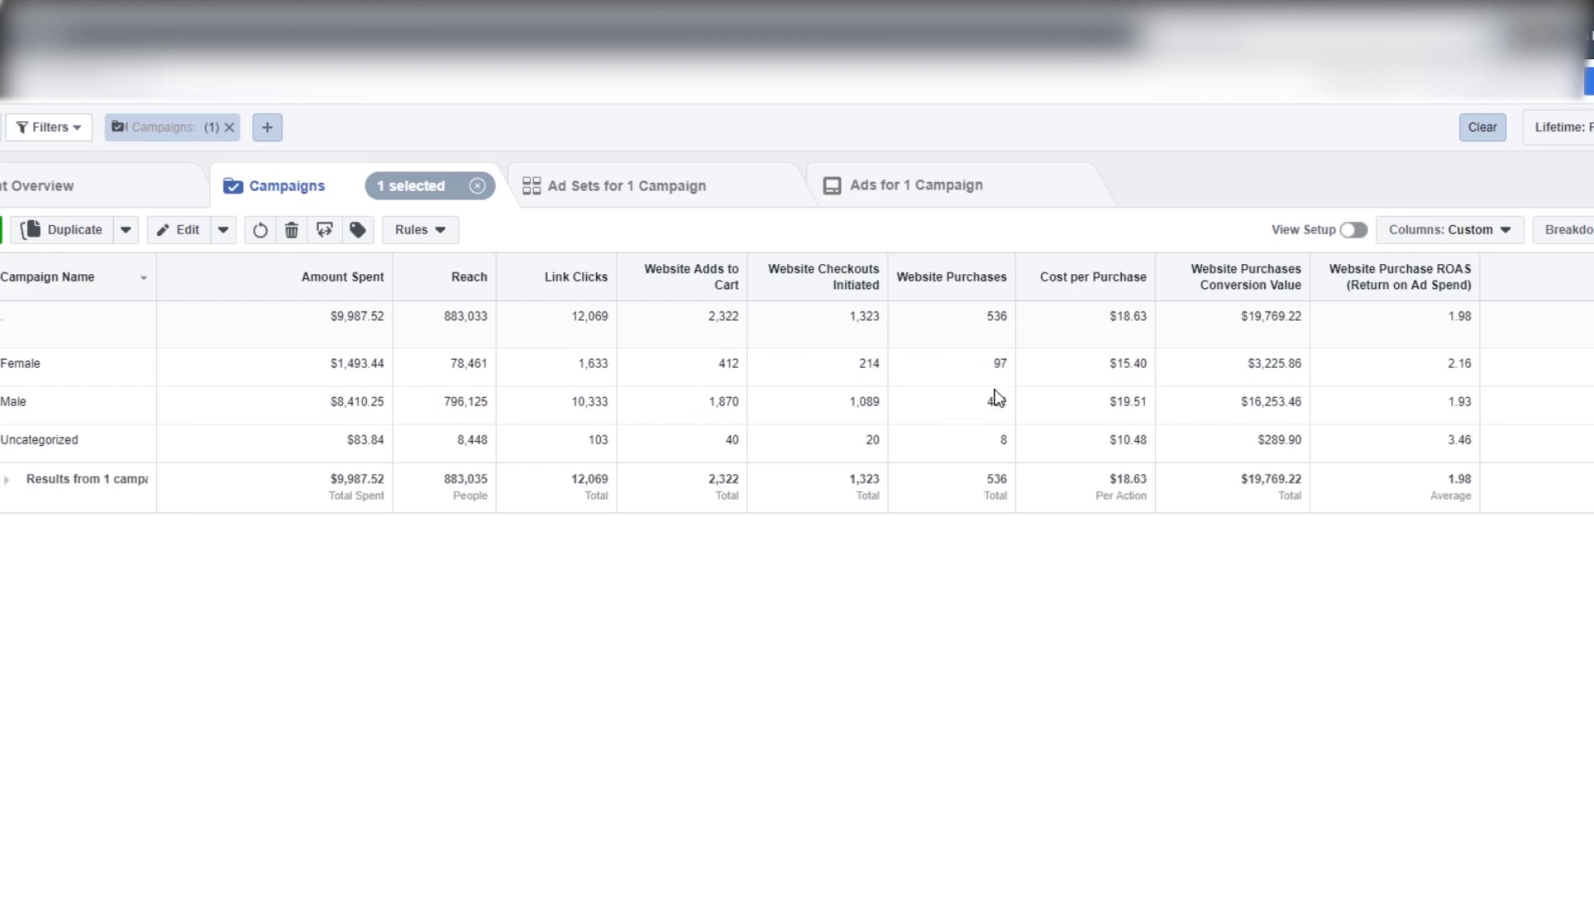
drag(367, 404, 333, 405)
double_click(349, 403)
click(625, 416)
Compare the cost per purchase of the Male and Female rows
drag(1107, 402, 1153, 373)
click(1161, 402)
click(1109, 370)
click(1125, 366)
drag(1119, 375, 1158, 368)
click(1158, 368)
drag(4, 373, 56, 372)
click(80, 374)
Review the Female row's amount spent, cost per purchase and conversion value against the Male row
drag(1114, 375, 302, 380)
click(1141, 366)
click(324, 378)
click(309, 370)
drag(333, 366, 1222, 396)
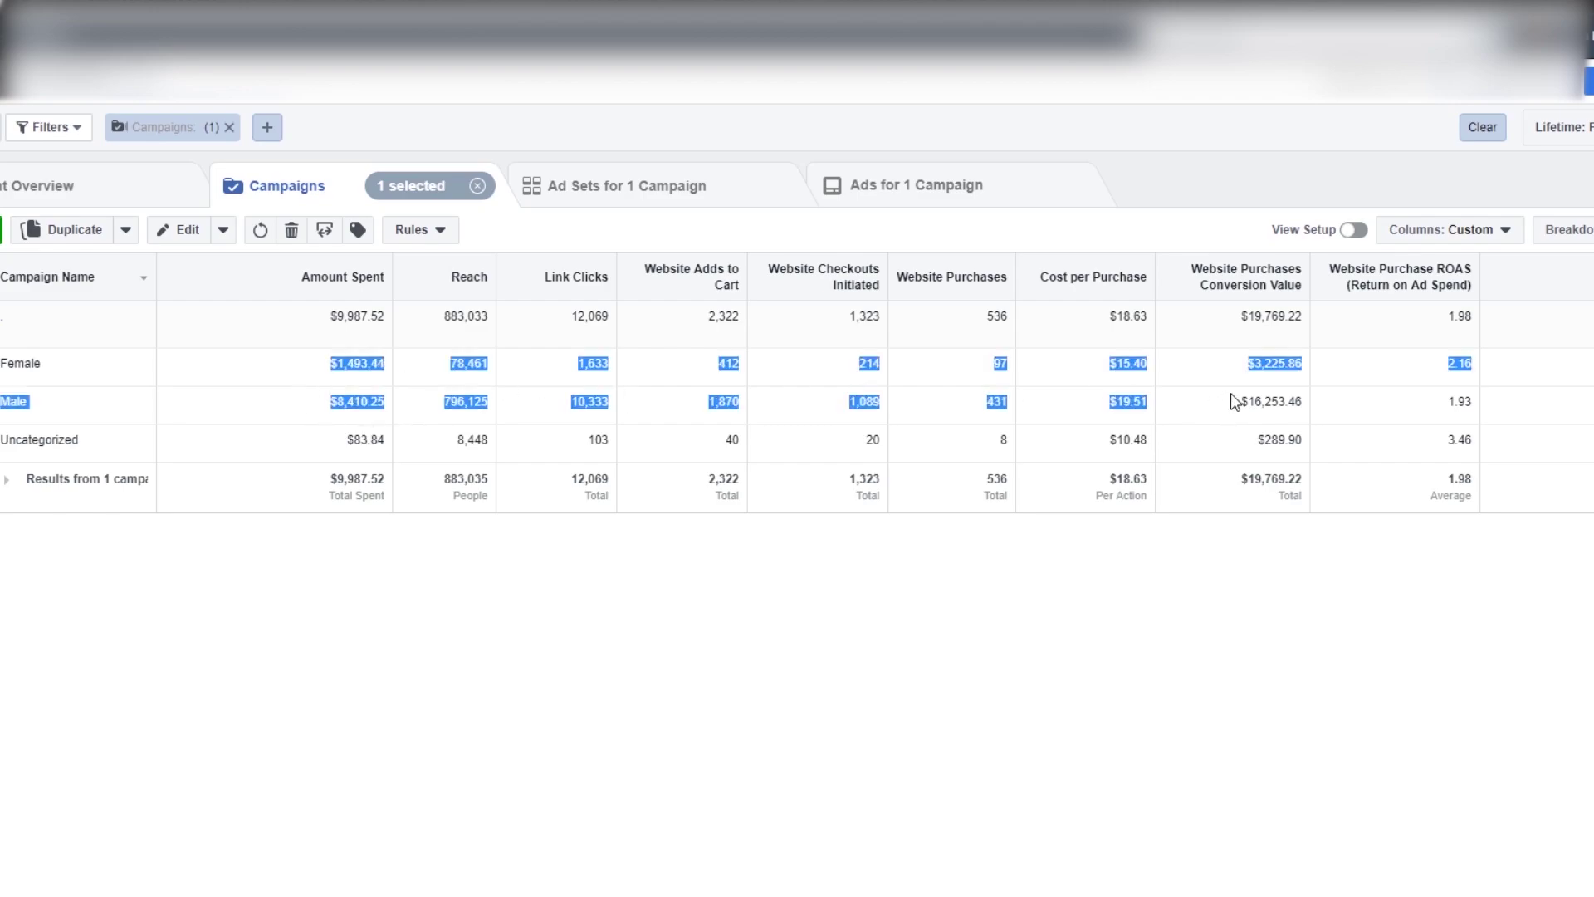
click(679, 427)
double_click(54, 365)
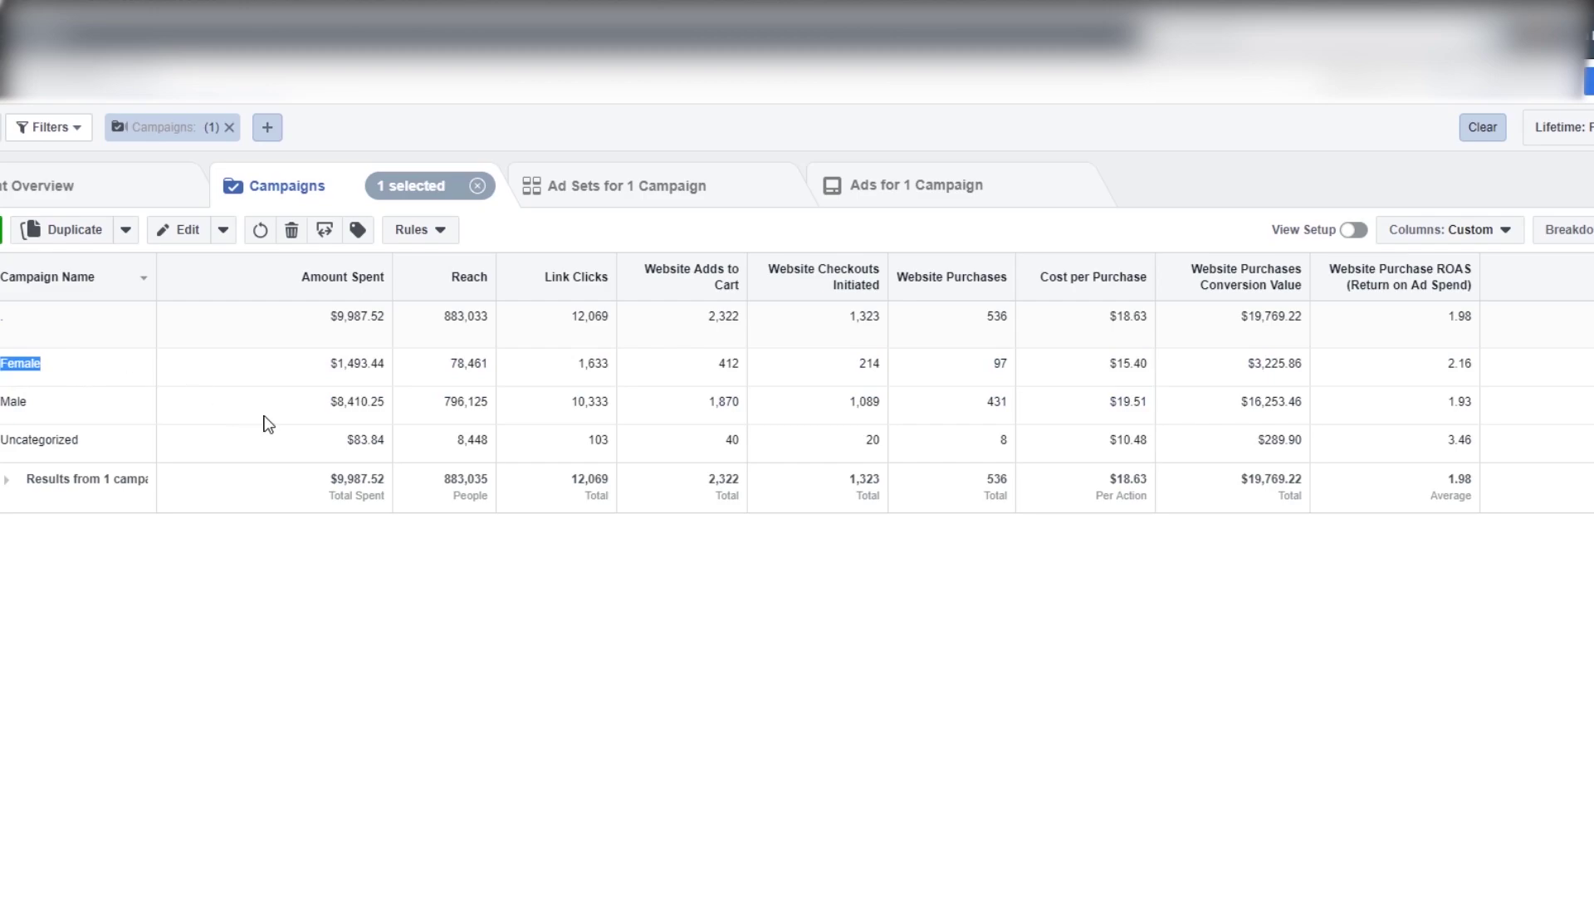
drag(338, 366, 1205, 337)
click(1206, 359)
Compare the purchase ROAS of the Female and Male rows with the full Uncategorized row
drag(1435, 365, 1472, 407)
click(1407, 417)
drag(0, 455, 1513, 458)
click(1447, 444)
click(1483, 438)
Change the campaign's delivery breakdown from Gender to Country
click(1567, 229)
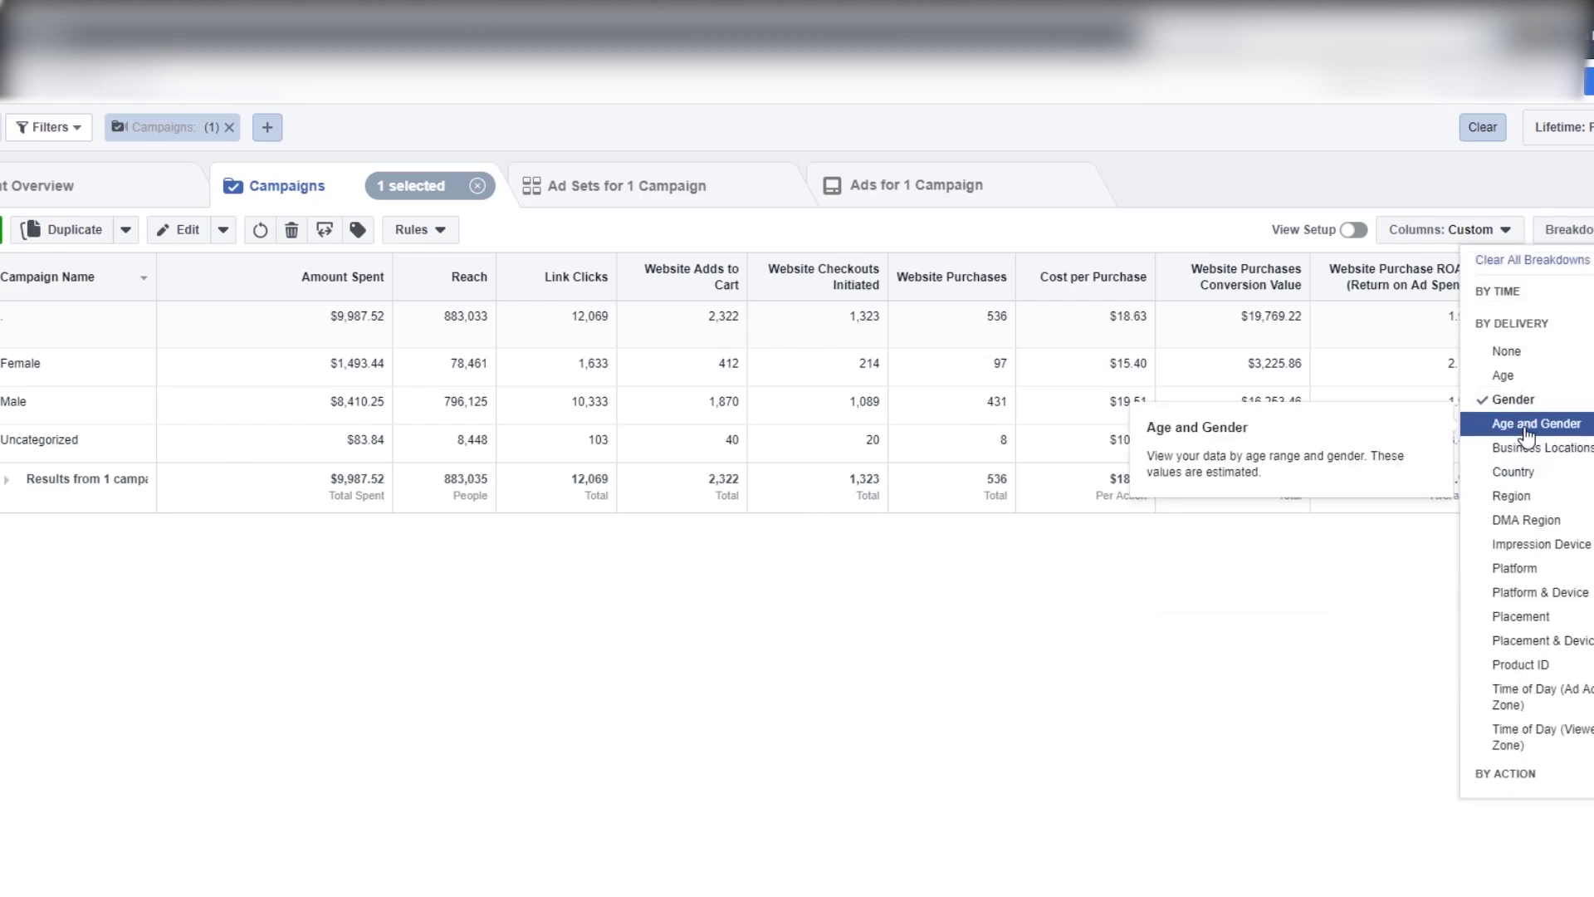
click(1561, 448)
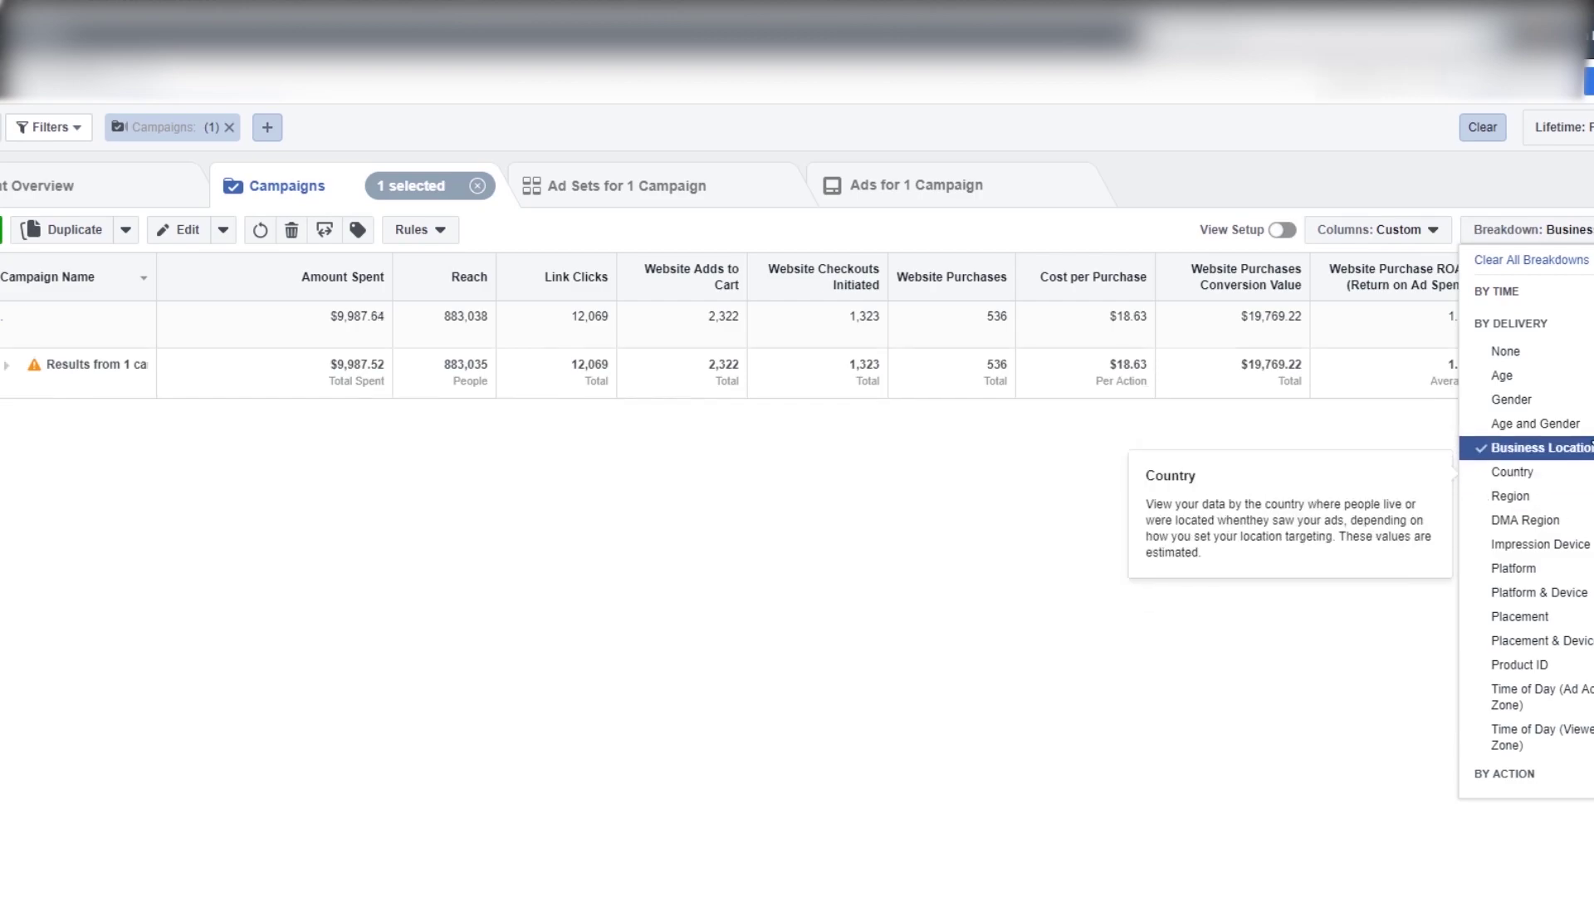
click(1513, 472)
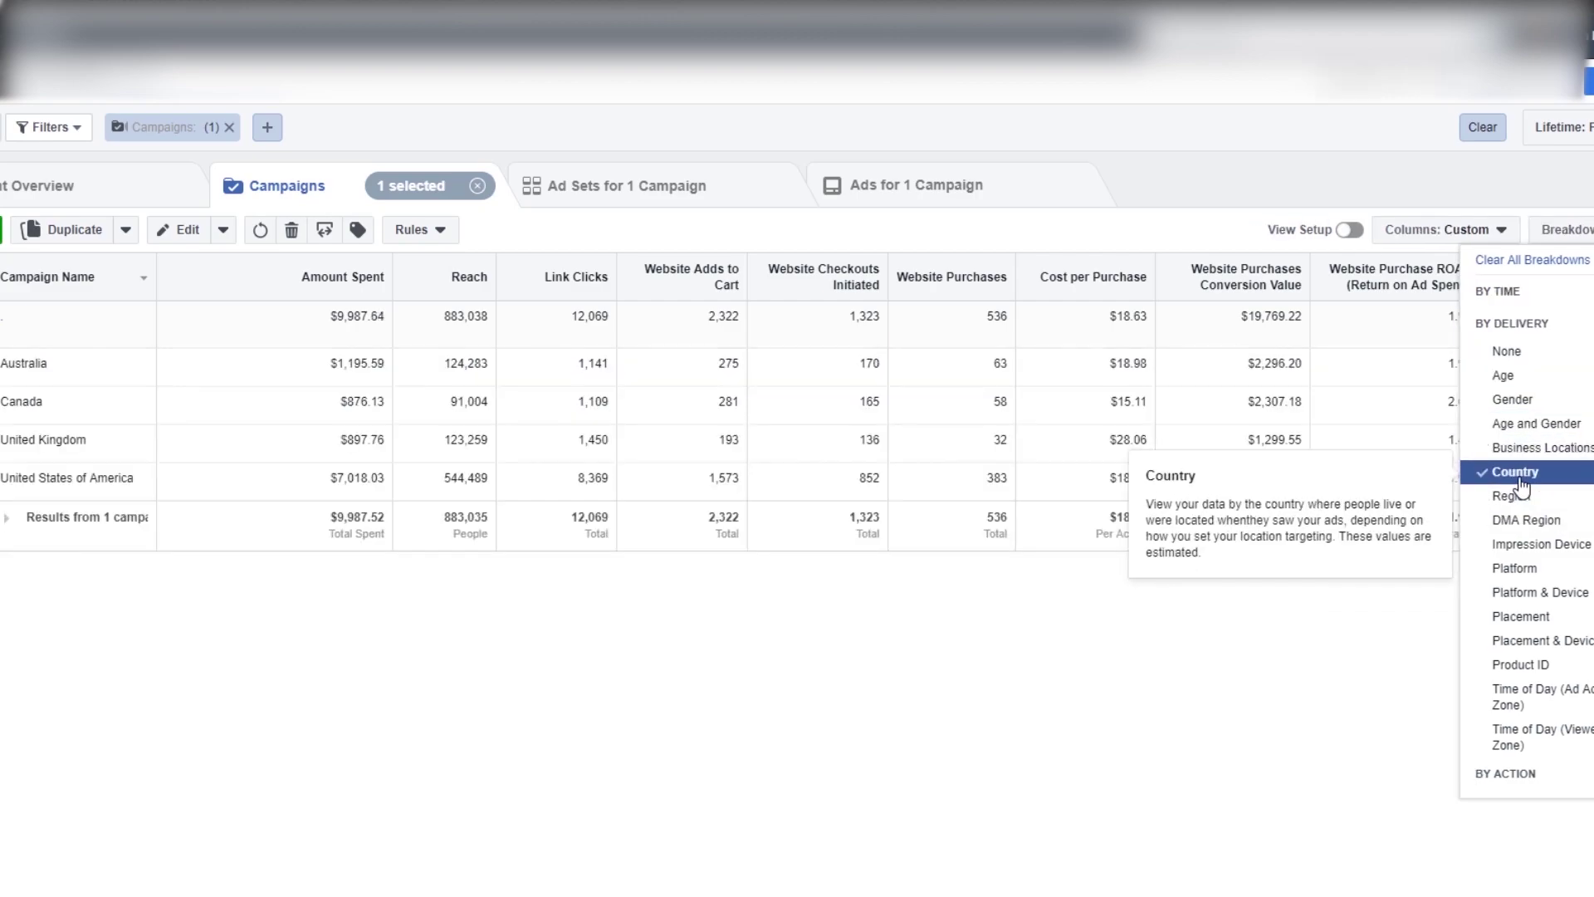
Sort the country rows by Website Purchases from highest to lowest
click(953, 287)
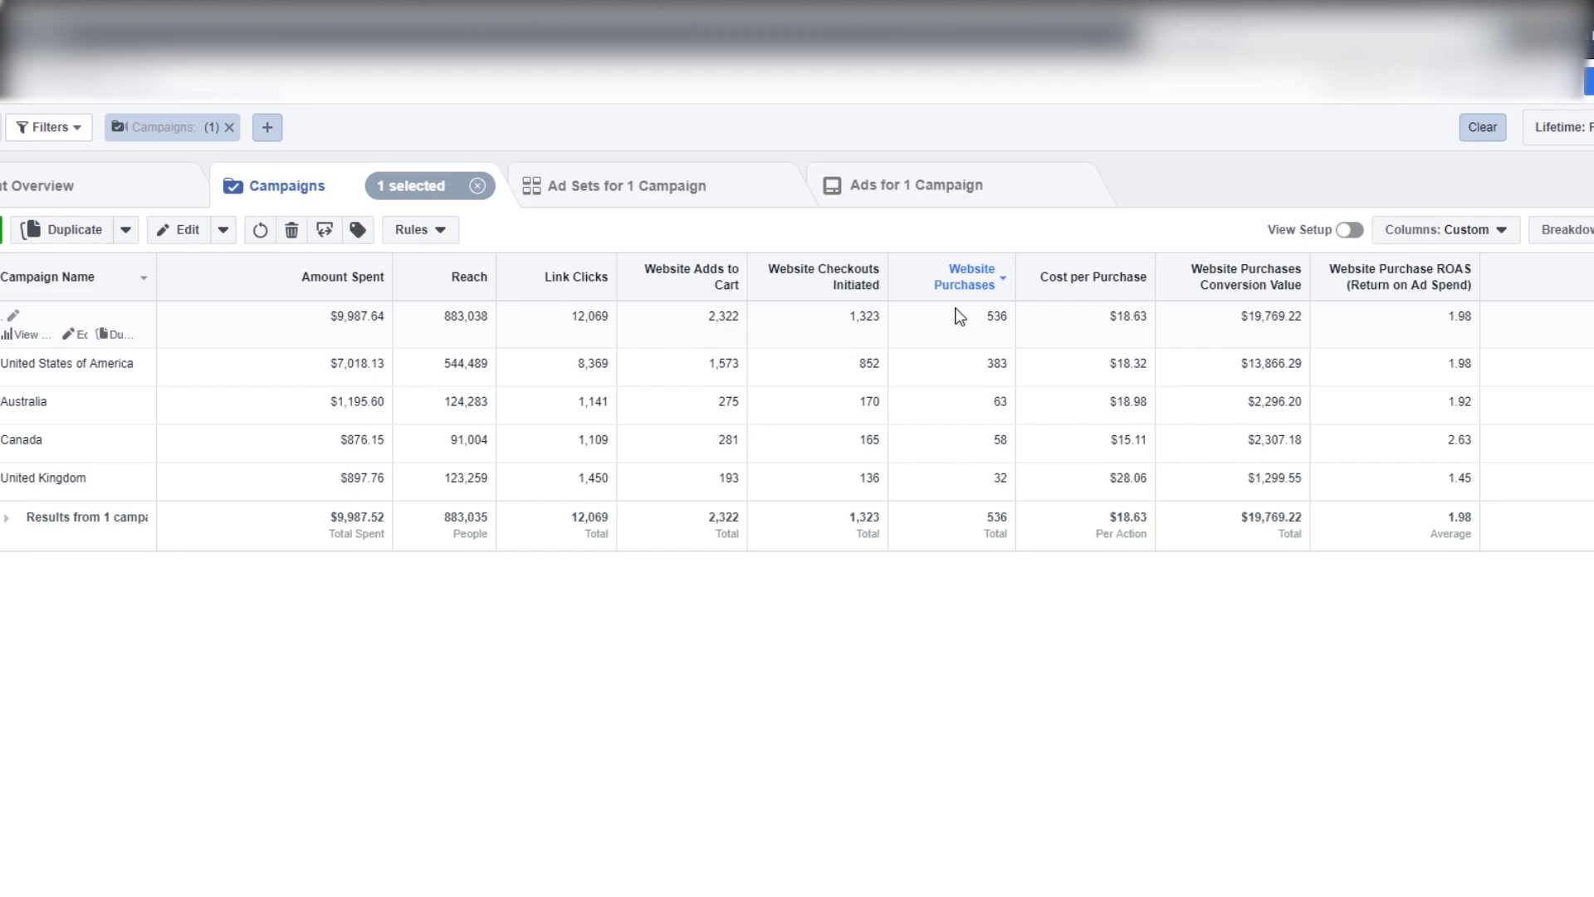
mouse_move(961, 299)
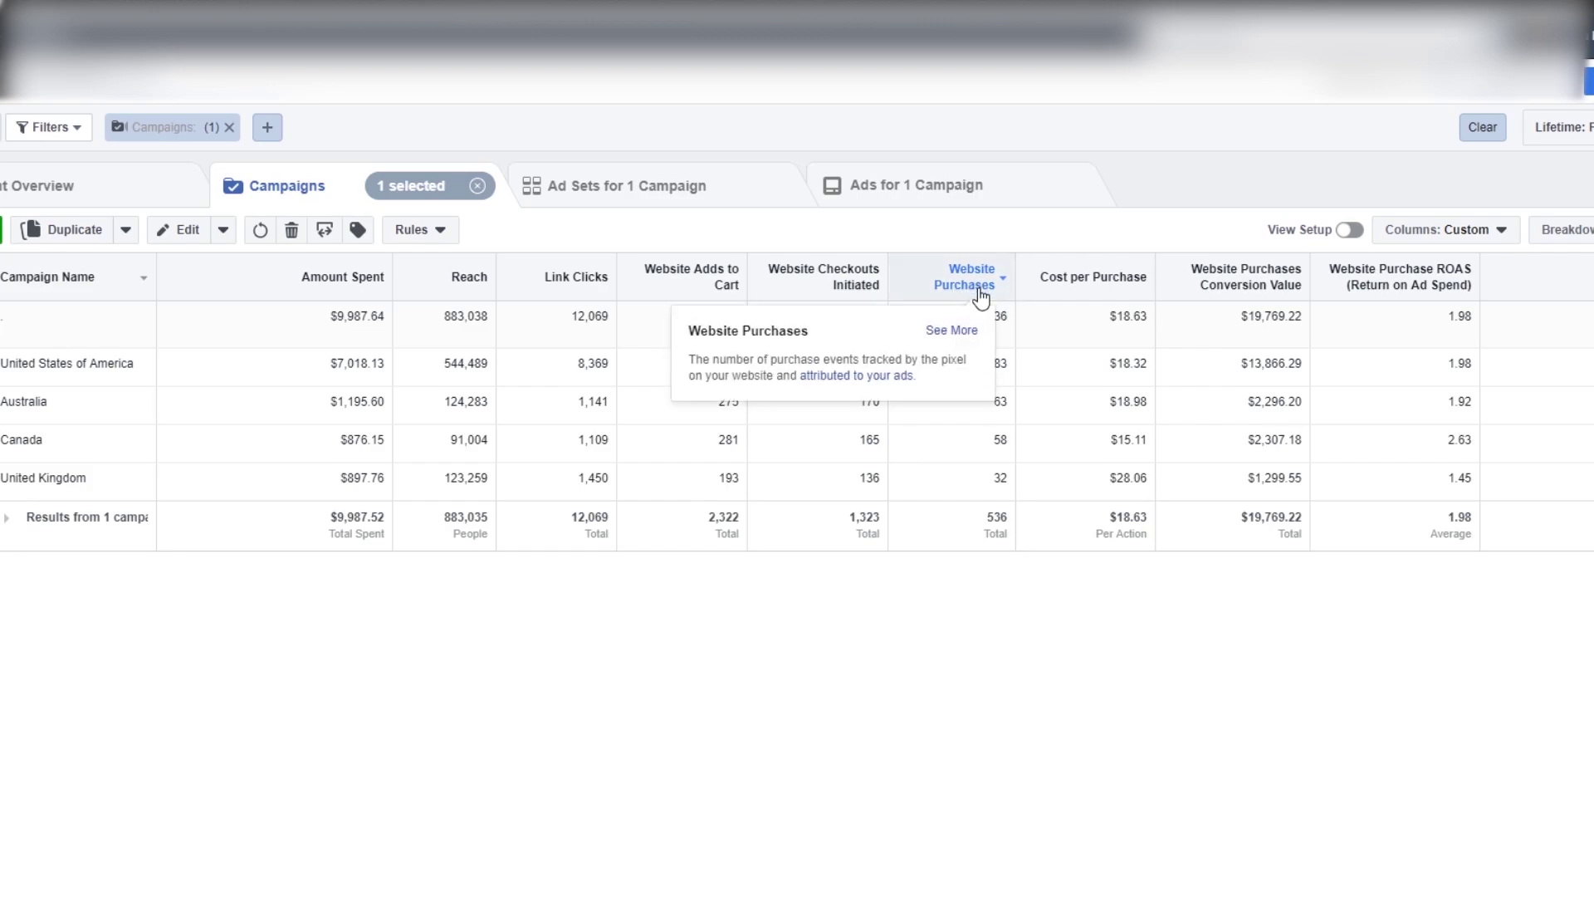
drag(962, 419, 1047, 431)
click(1053, 454)
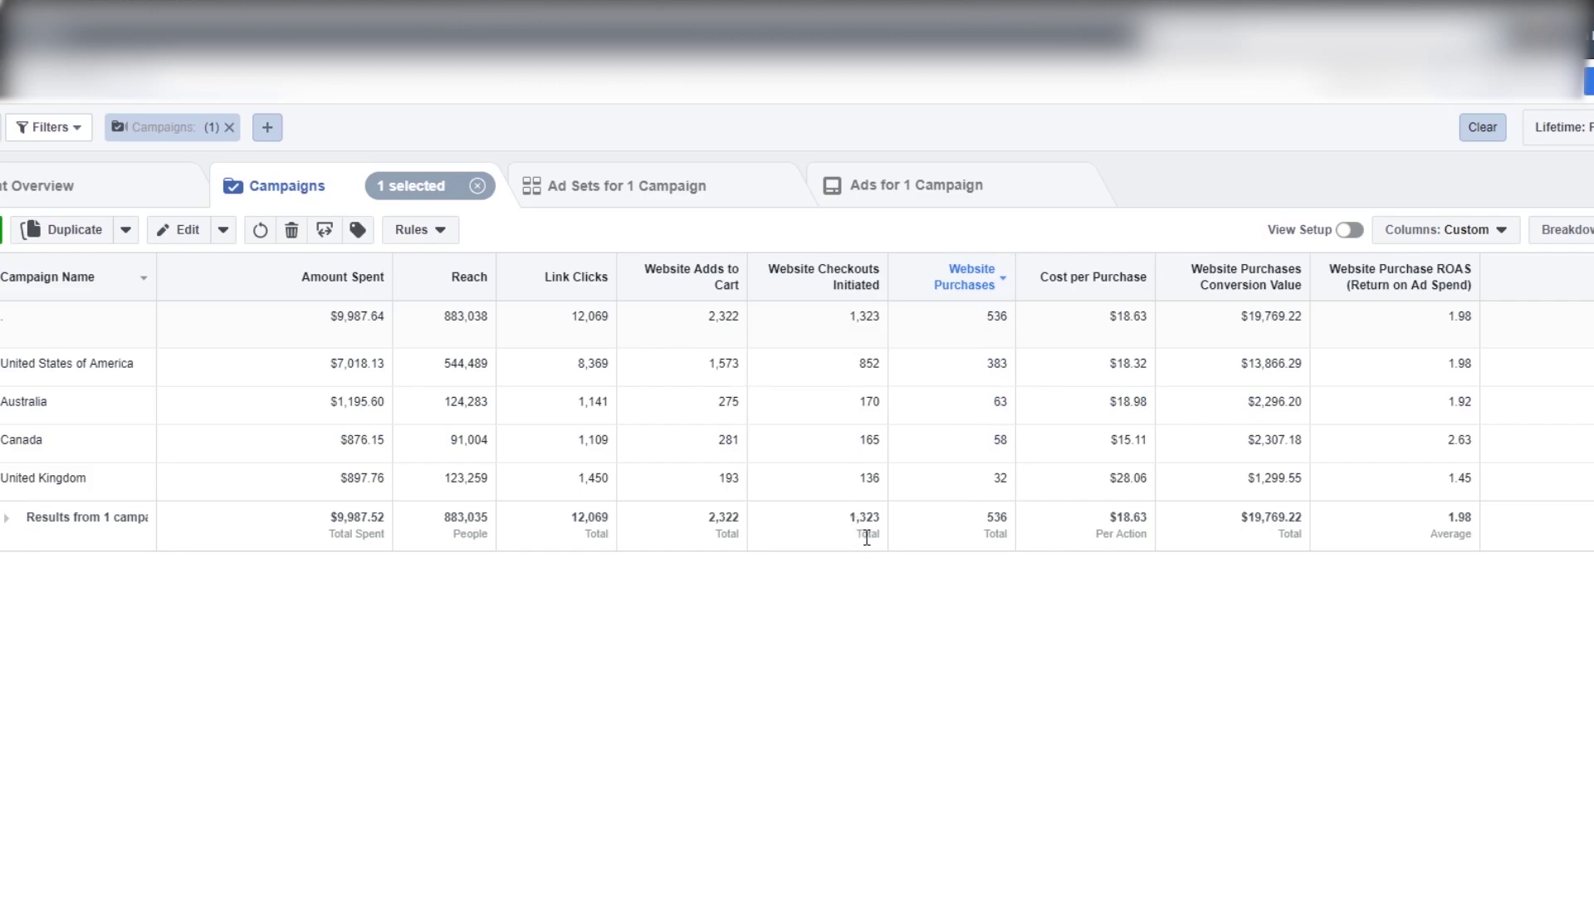
Compare the country rows from the United States down to the United Kingdom, including cost per purchase and ROAS
drag(121, 485, 2, 362)
click(2, 386)
drag(3, 365, 108, 436)
click(1180, 440)
triple_click(1156, 453)
click(1462, 386)
Review Canada's results across its row against the United States row, focusing on the United States' amount spent
drag(8, 441, 1261, 443)
click(1529, 425)
drag(331, 376, 471, 354)
click(472, 354)
drag(3, 364, 1196, 370)
click(1196, 373)
drag(3, 365, 153, 382)
click(332, 383)
drag(333, 366, 416, 371)
click(397, 370)
click(569, 375)
Examine Canada's amount spent and cost per purchase
drag(338, 447, 398, 449)
drag(1086, 441, 1160, 447)
click(1158, 446)
drag(2, 440, 50, 448)
click(64, 451)
drag(55, 446, 1, 441)
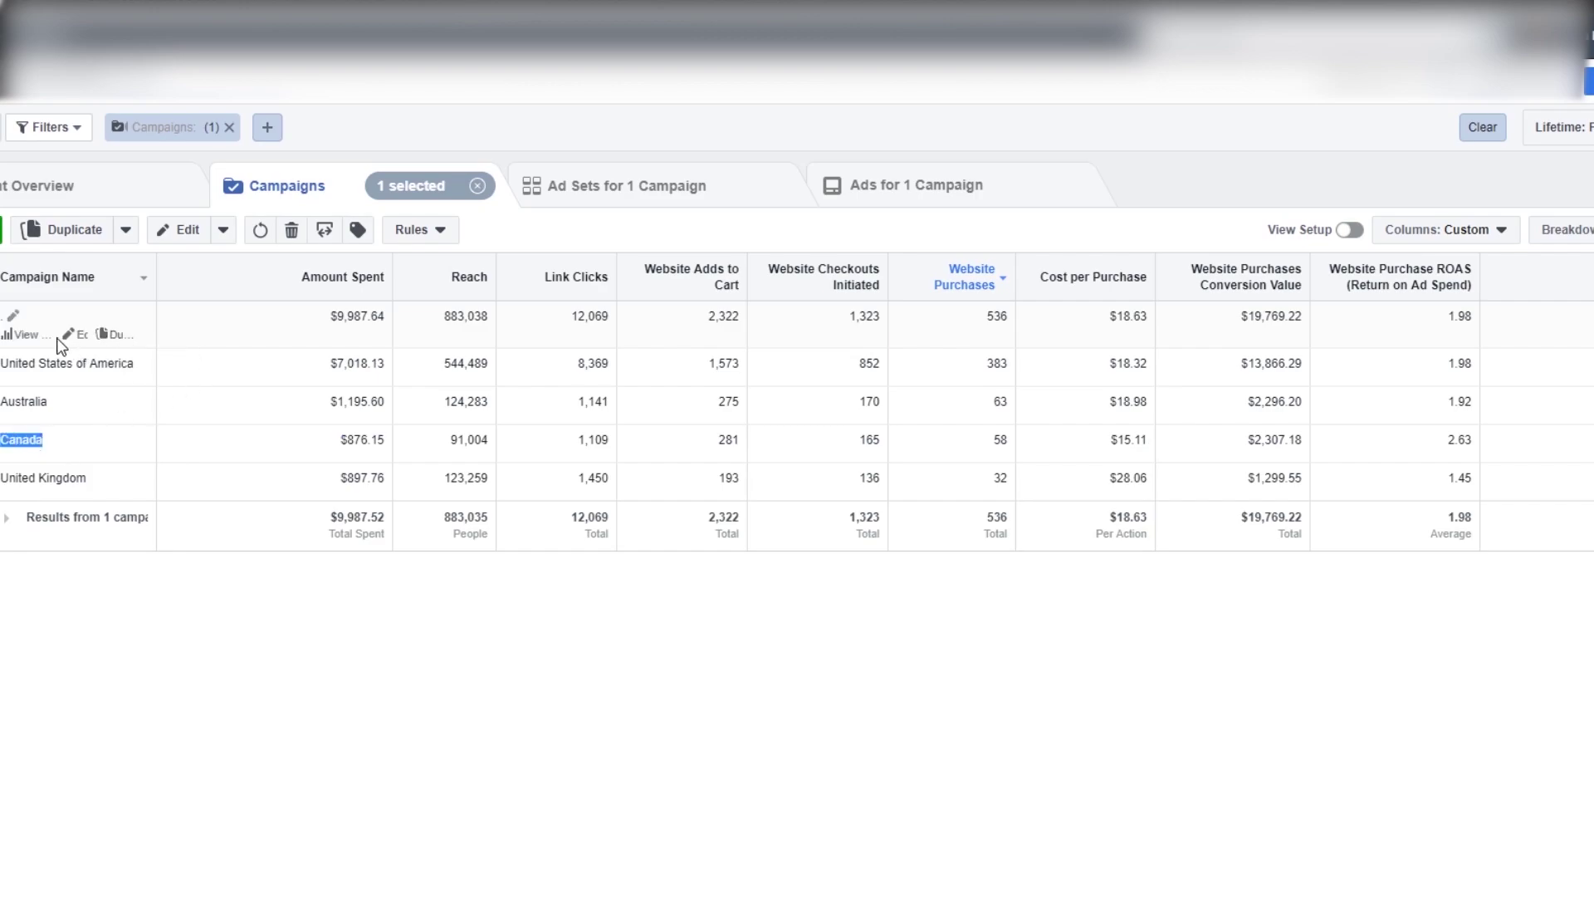
Compare Canada's amount spent with the United States' and review the entire Canada row through its ROAS
click(2, 453)
drag(1, 453, 78, 441)
click(352, 442)
double_click(341, 378)
click(368, 403)
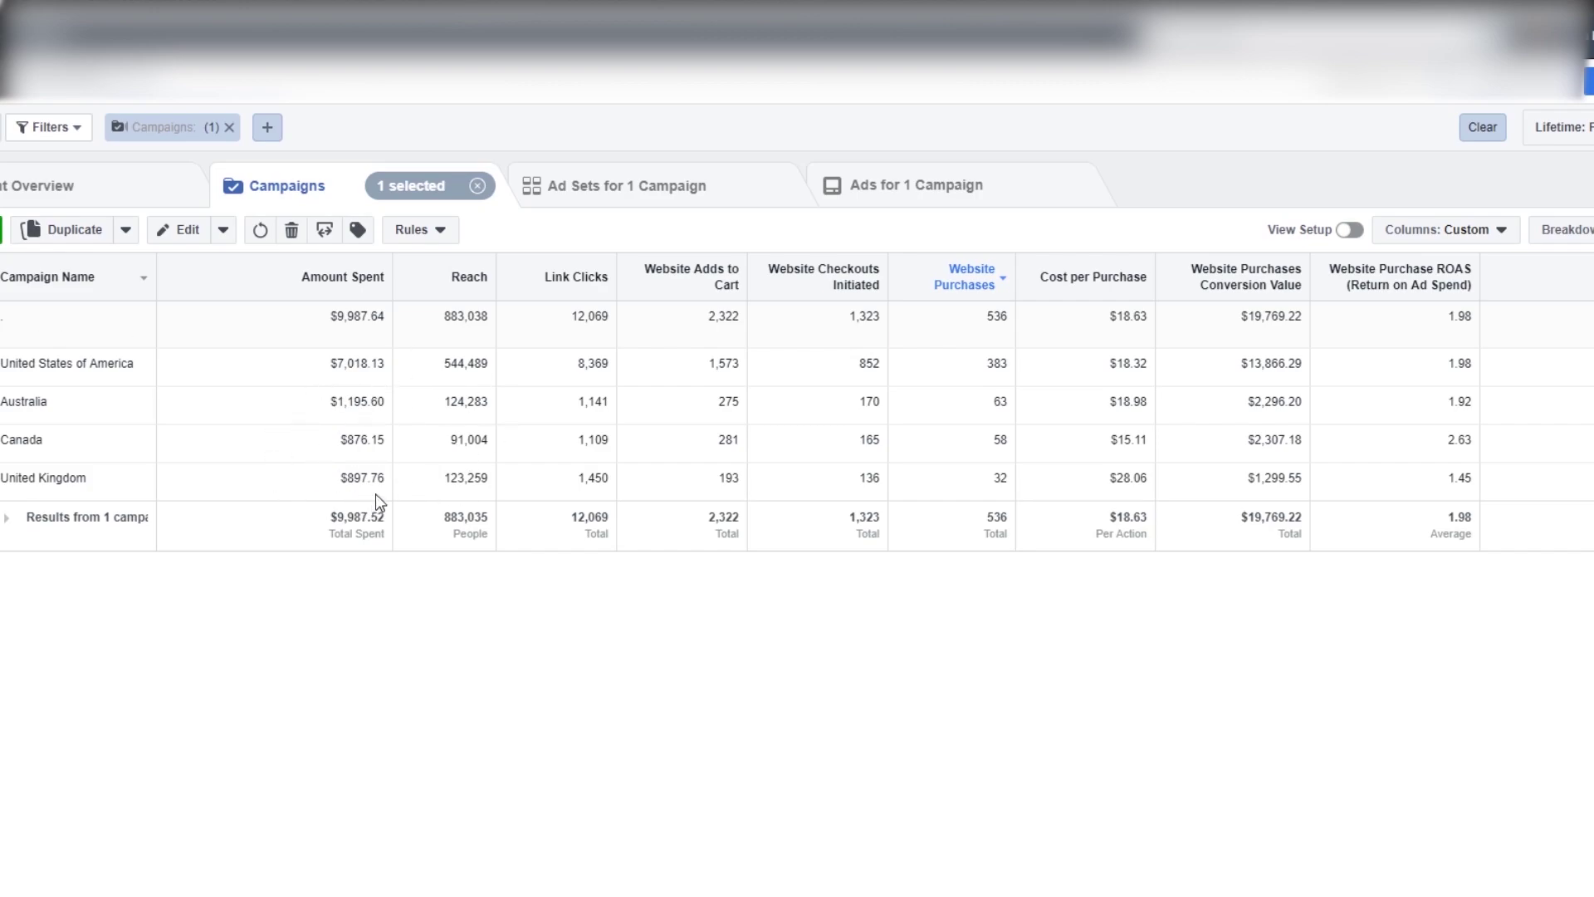
drag(10, 440, 1537, 437)
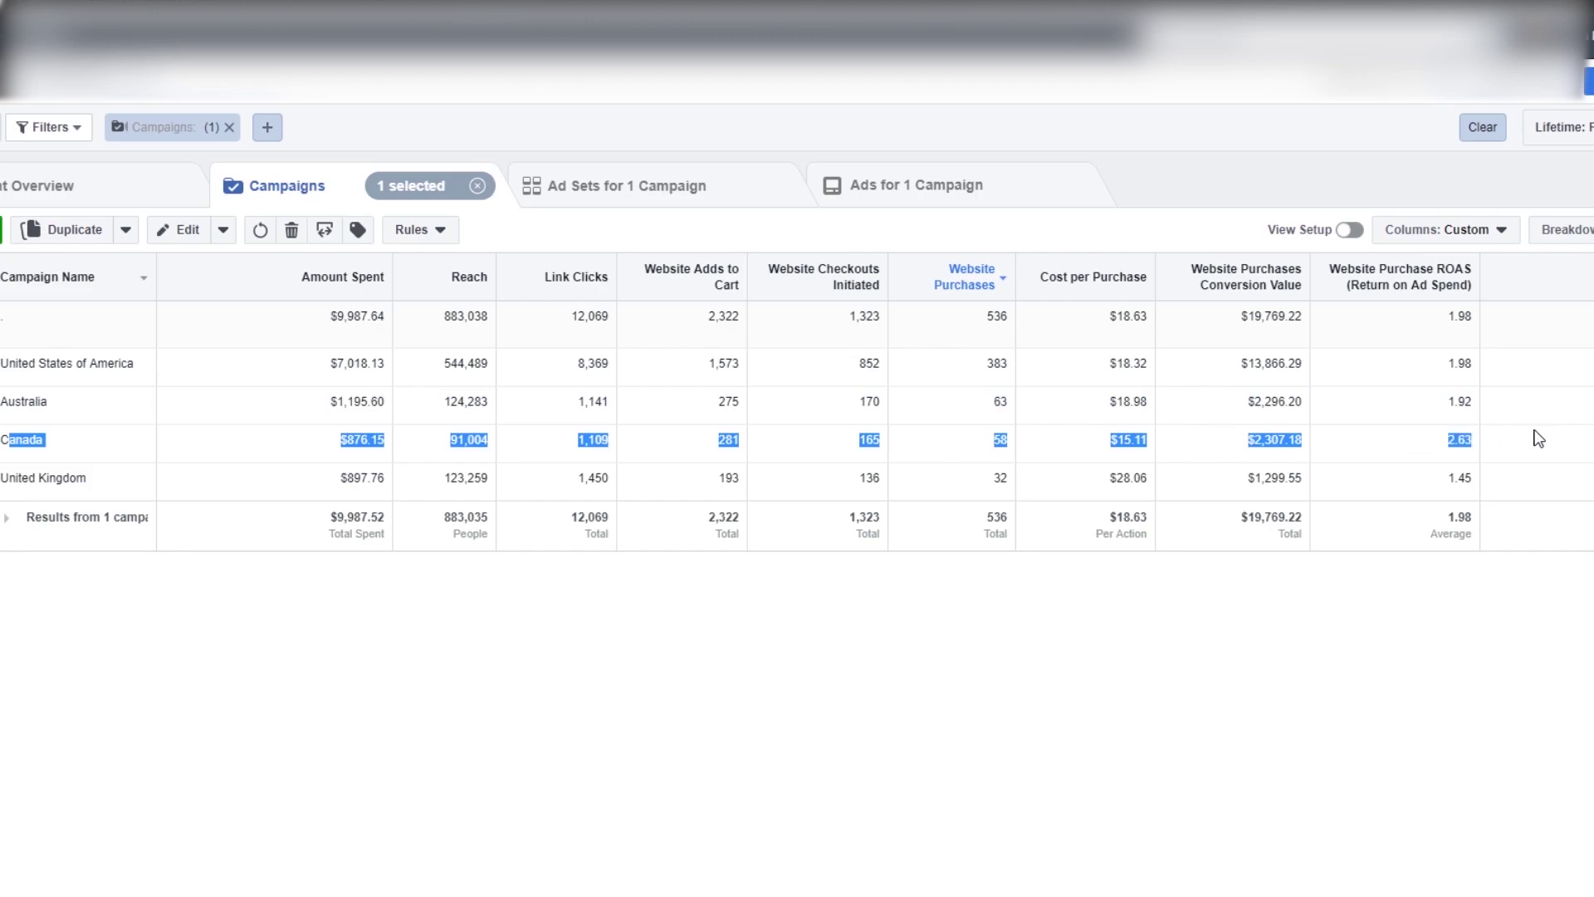
click(1537, 436)
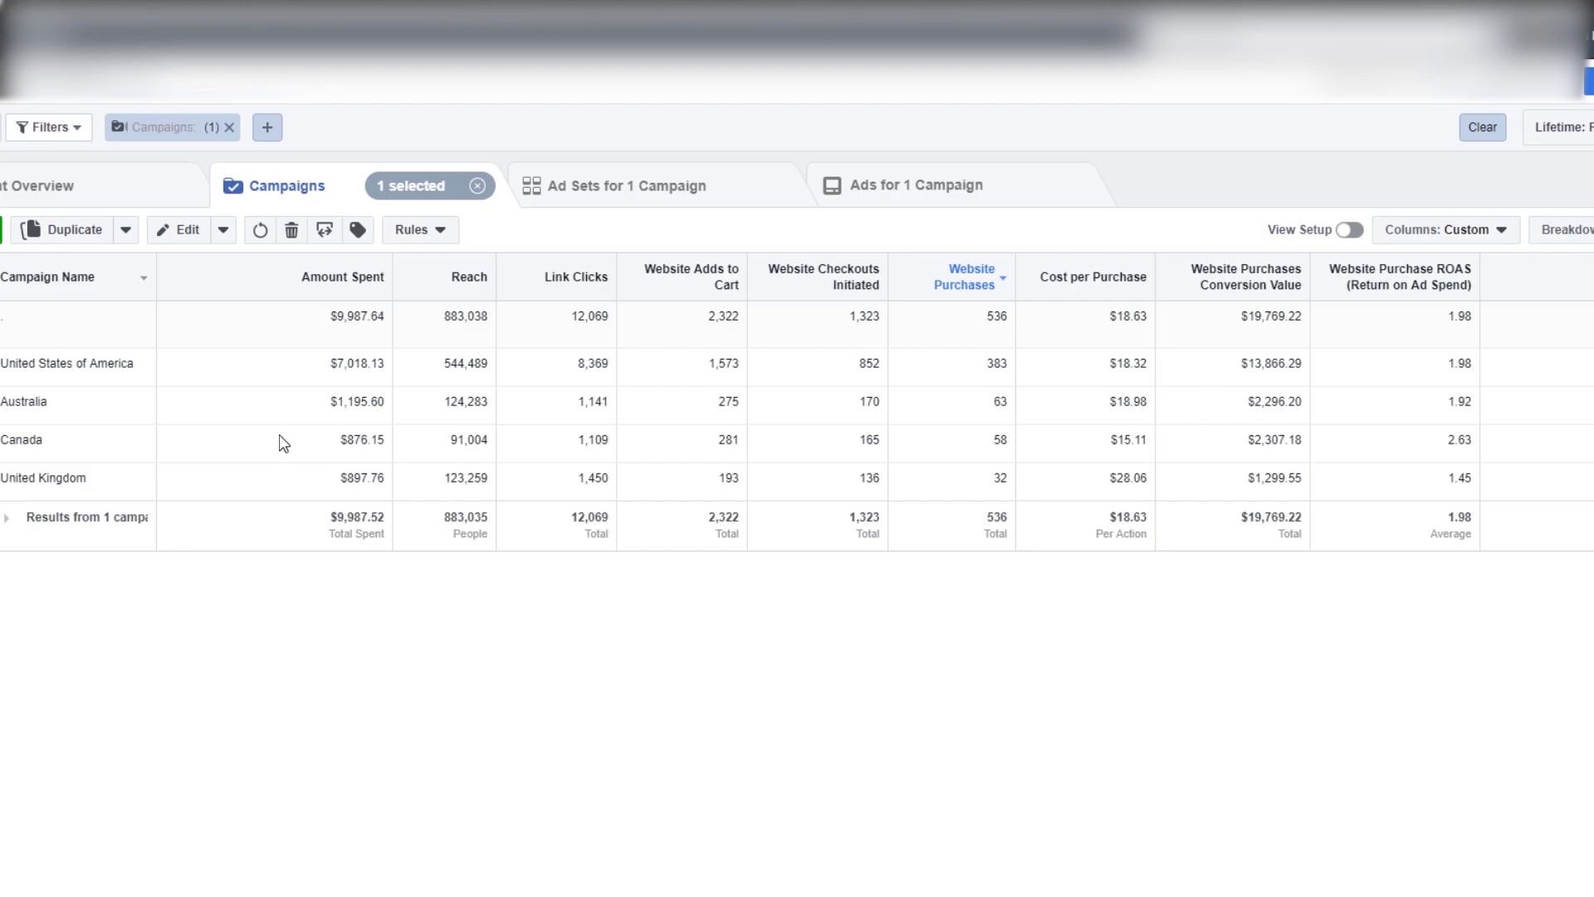
Check Australia's website purchases and compare them with the Canada row
double_click(1000, 402)
click(1102, 415)
drag(9, 441, 573, 459)
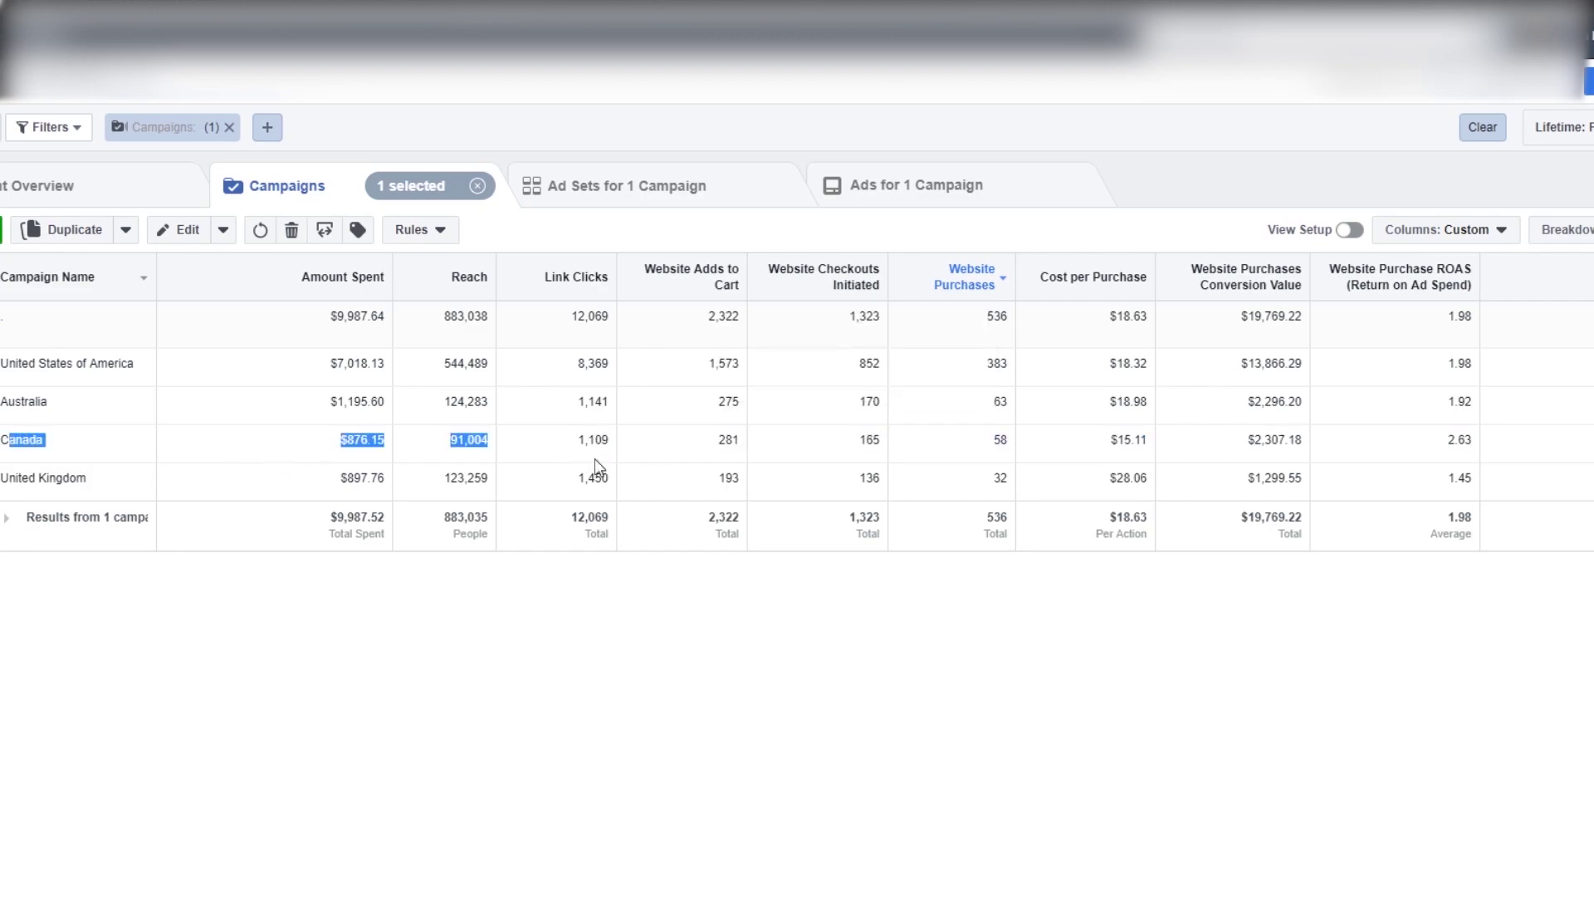
click(621, 455)
drag(2, 440, 823, 488)
click(56, 436)
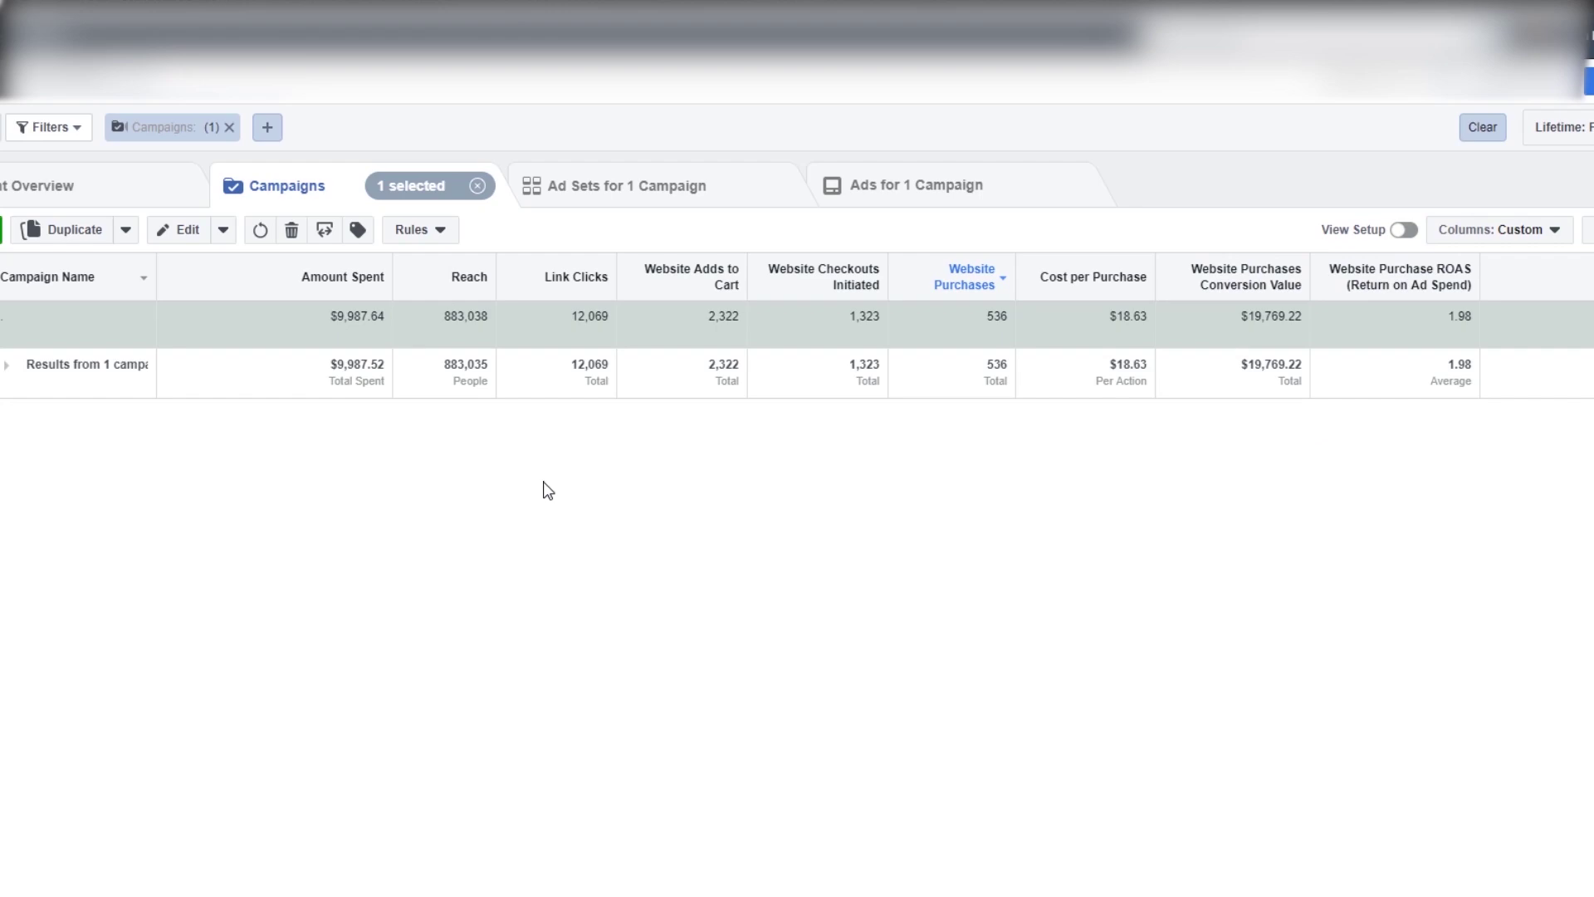
Look through the campaign's breakdown options, expanding the time-based choices
click(1587, 230)
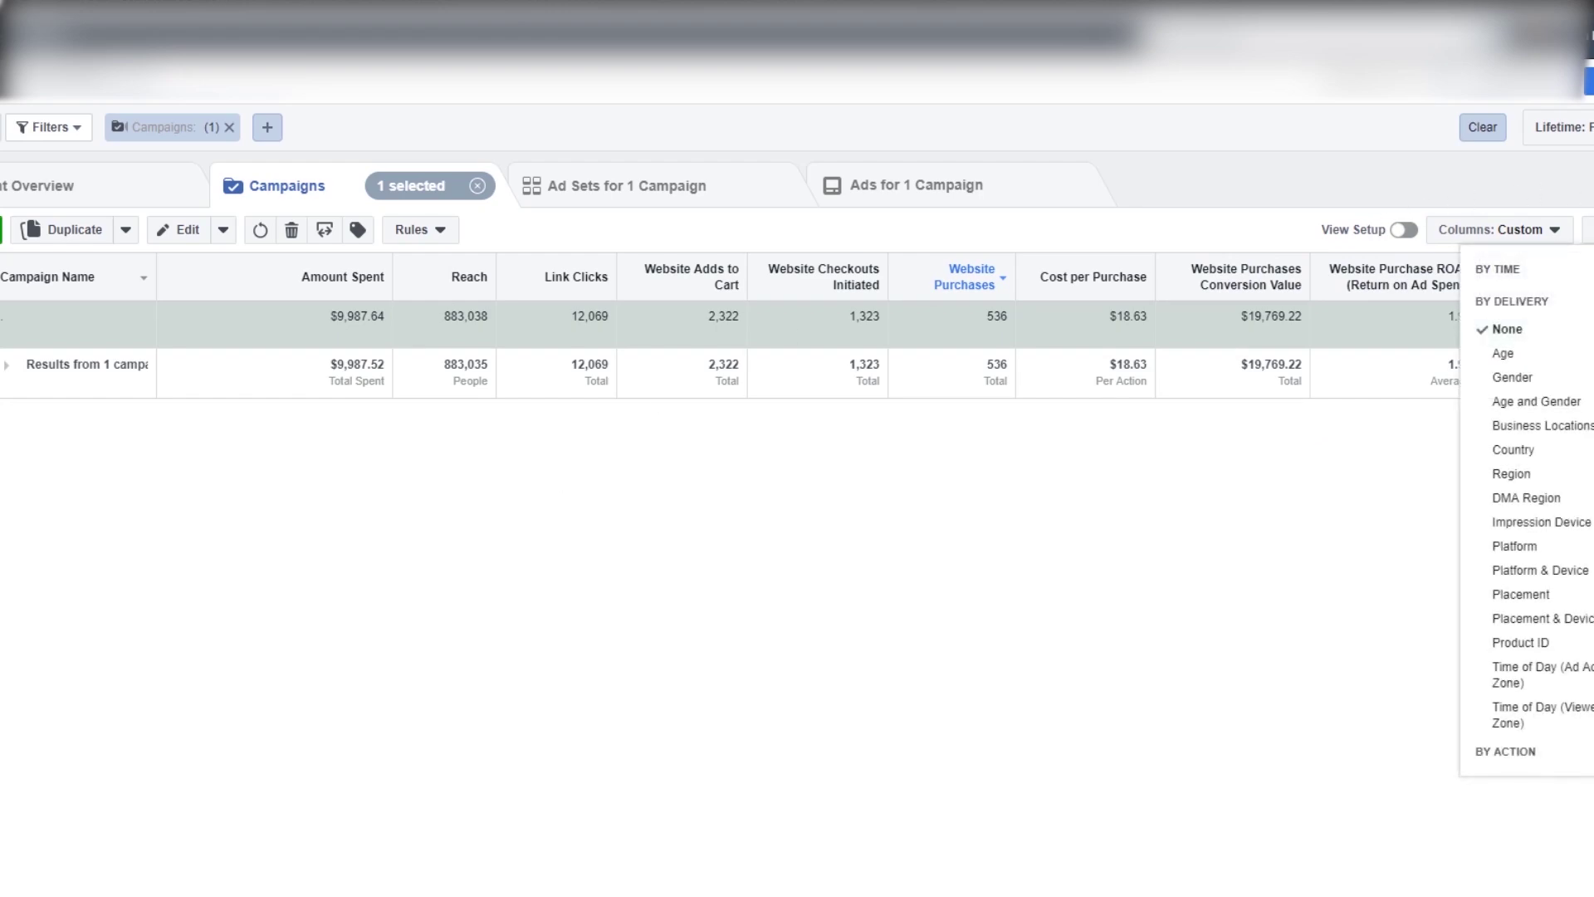
click(1548, 193)
click(1588, 230)
click(1495, 269)
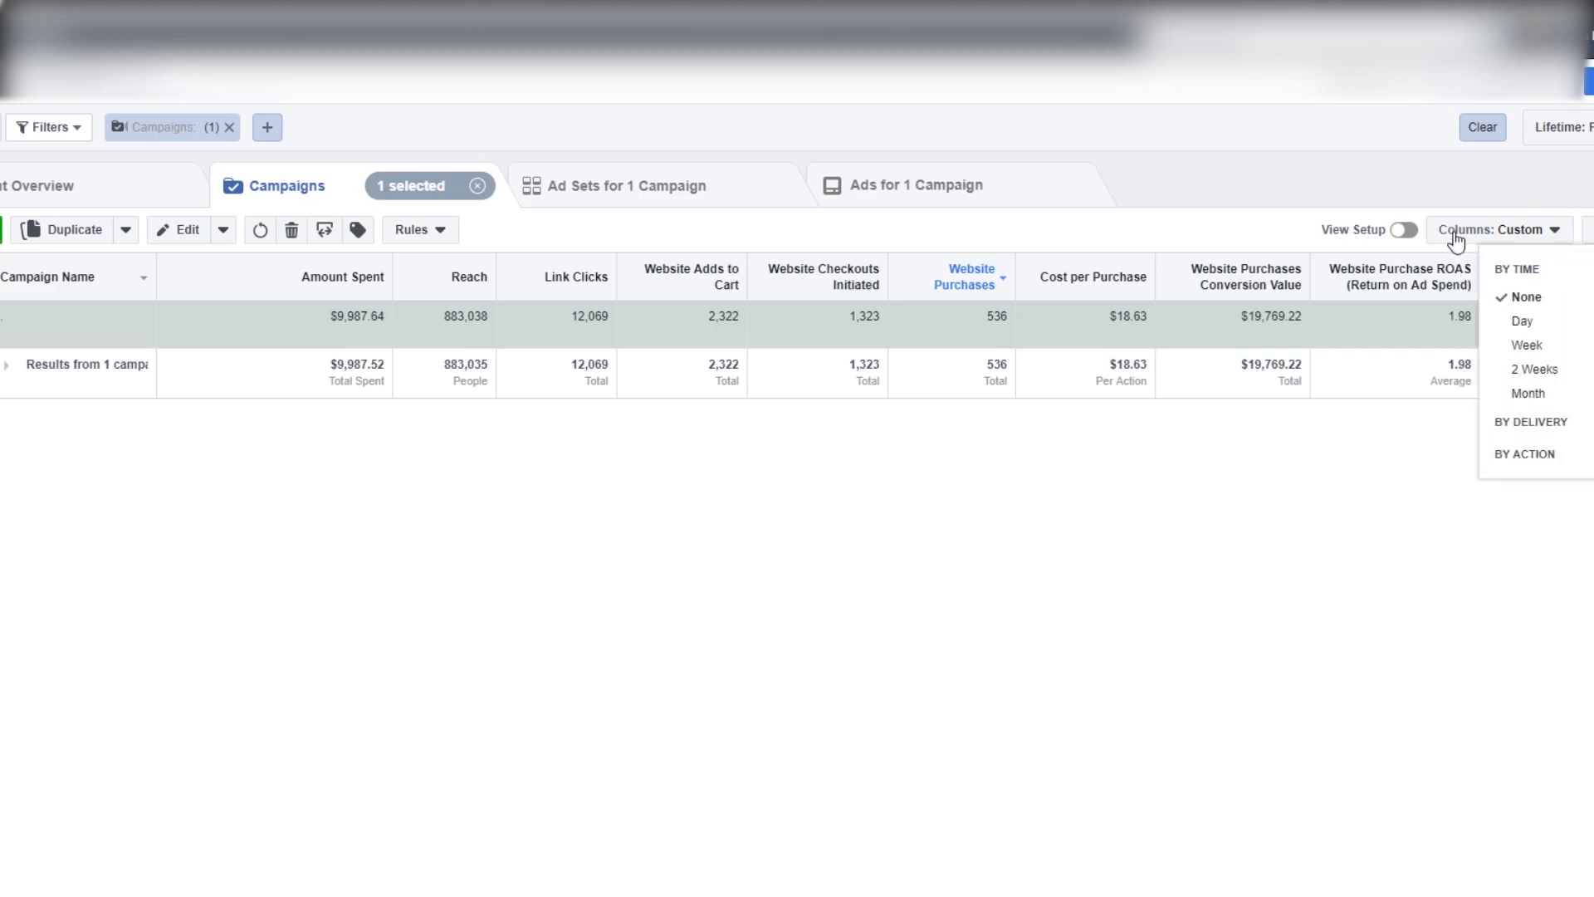
click(1370, 214)
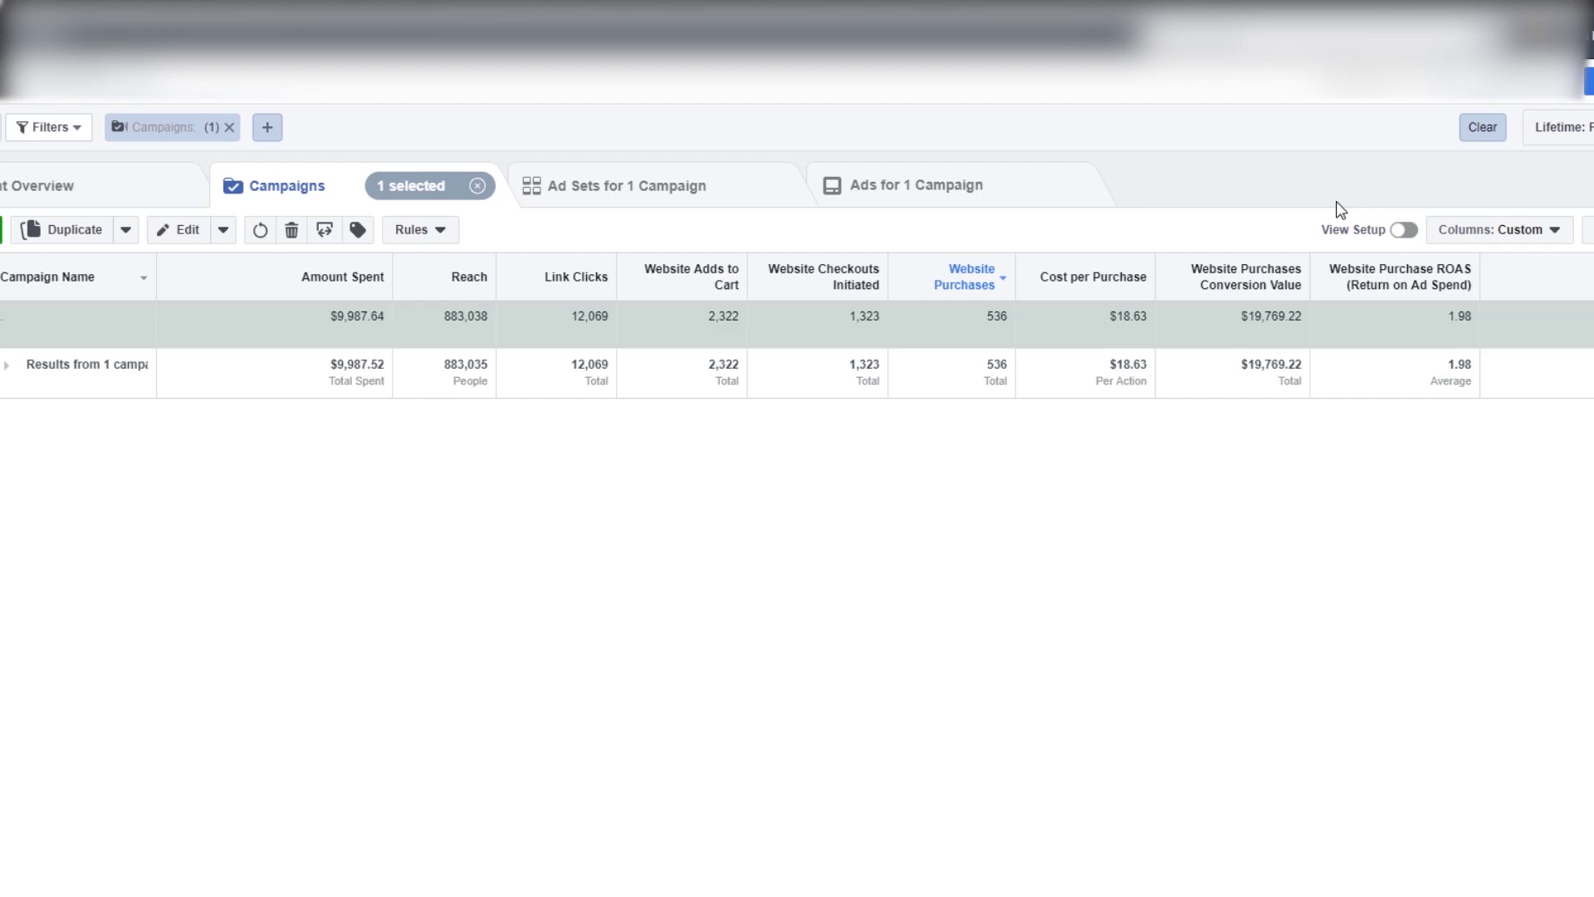
Check the campaign's cost per purchase for the last 14 days and return the date range to Lifetime
click(1587, 131)
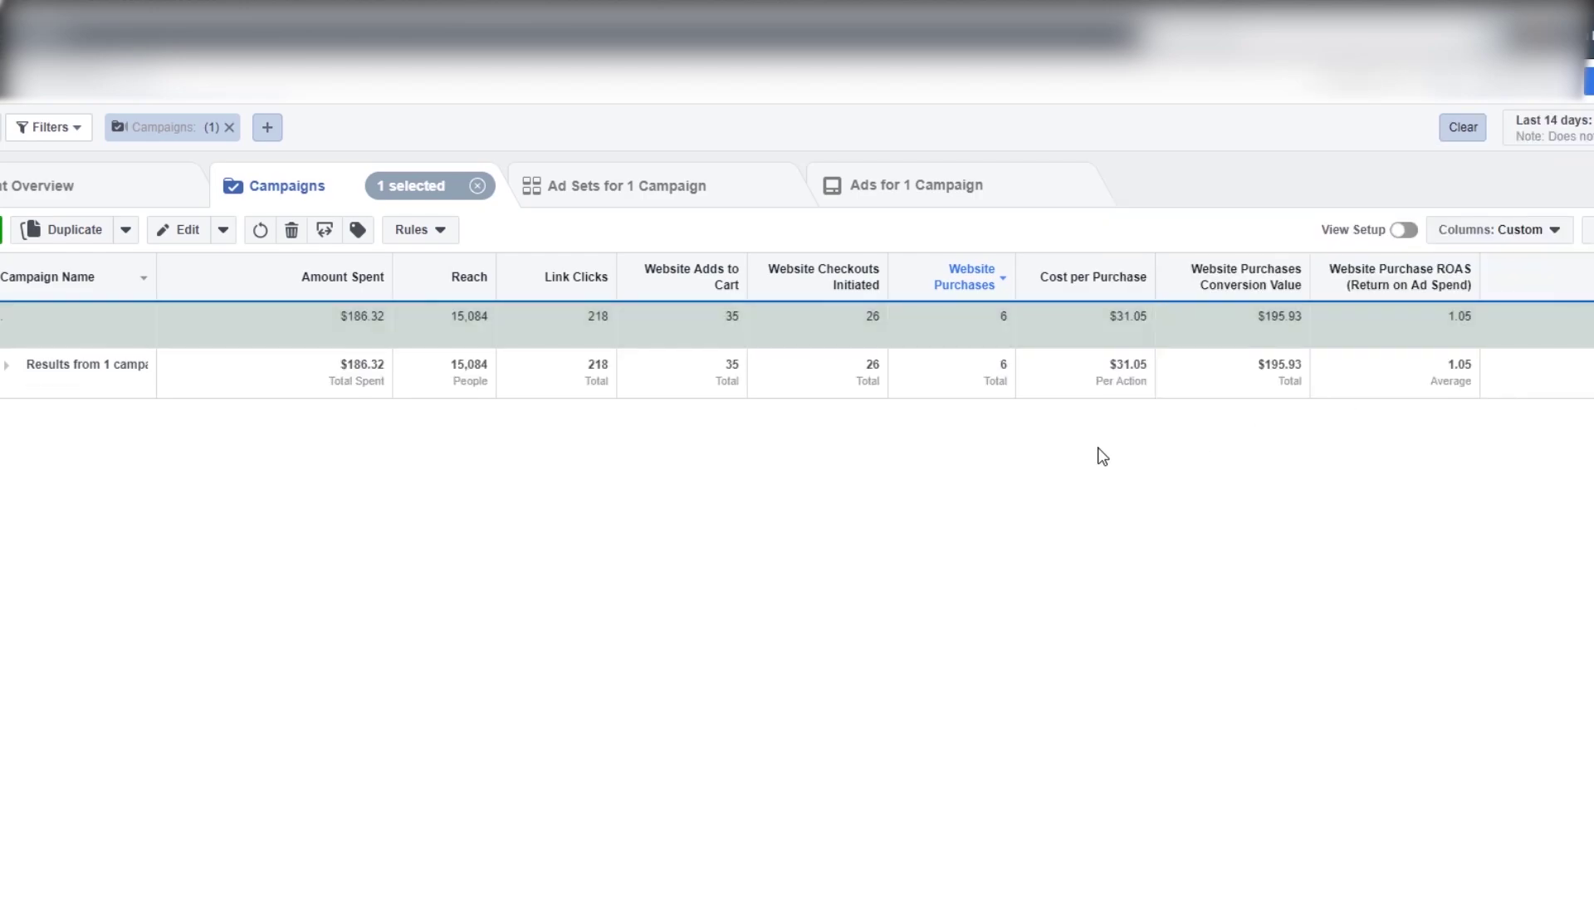
drag(1111, 316, 1148, 322)
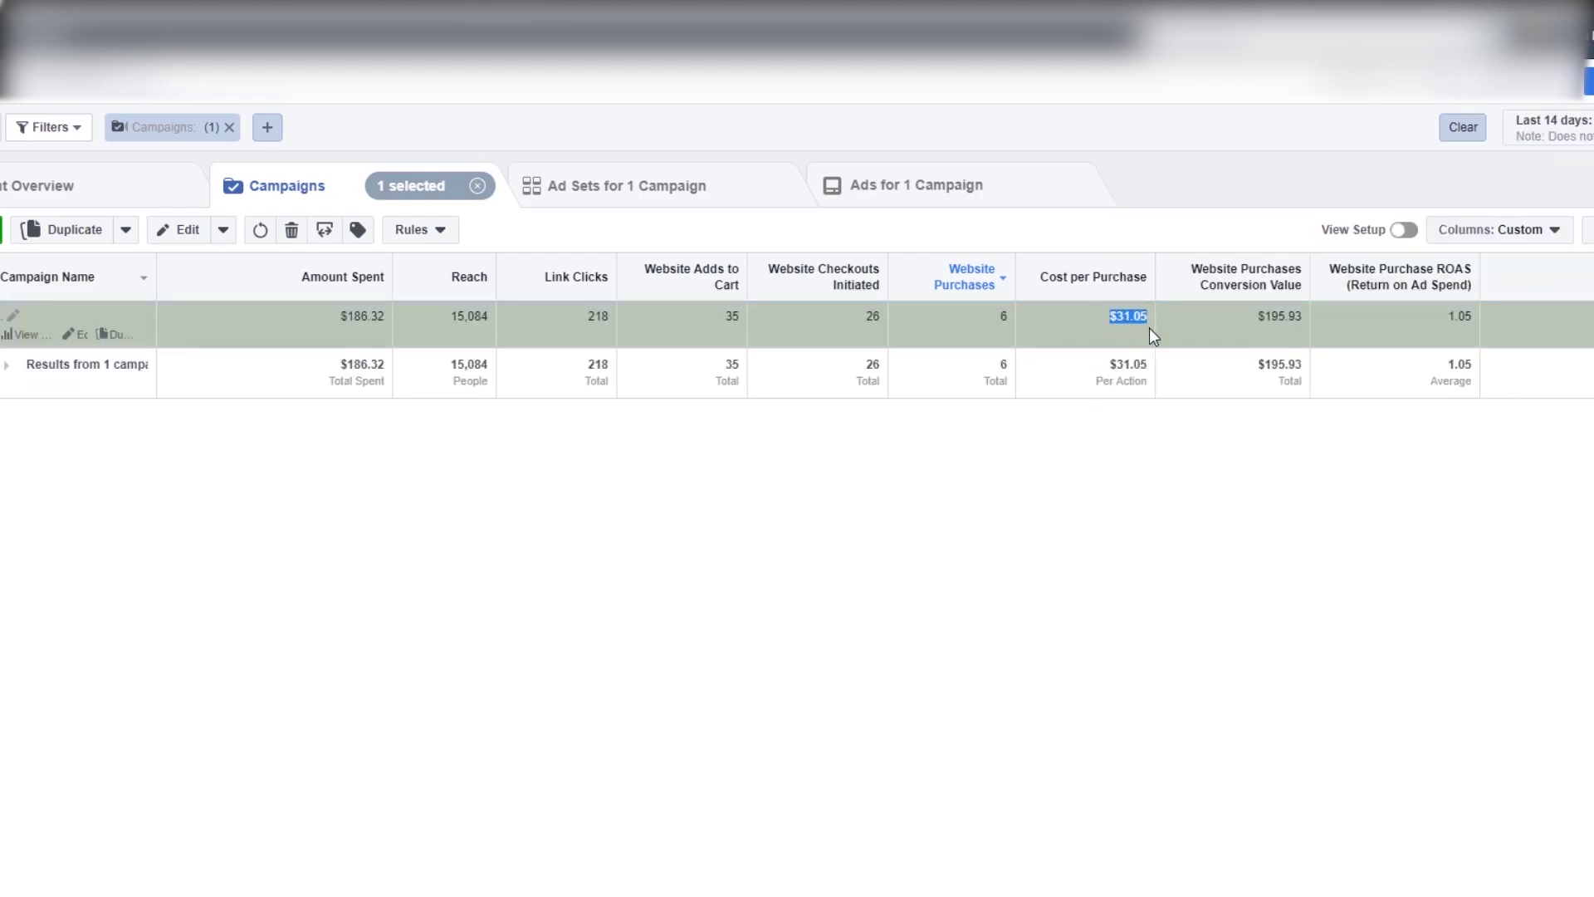
click(1585, 129)
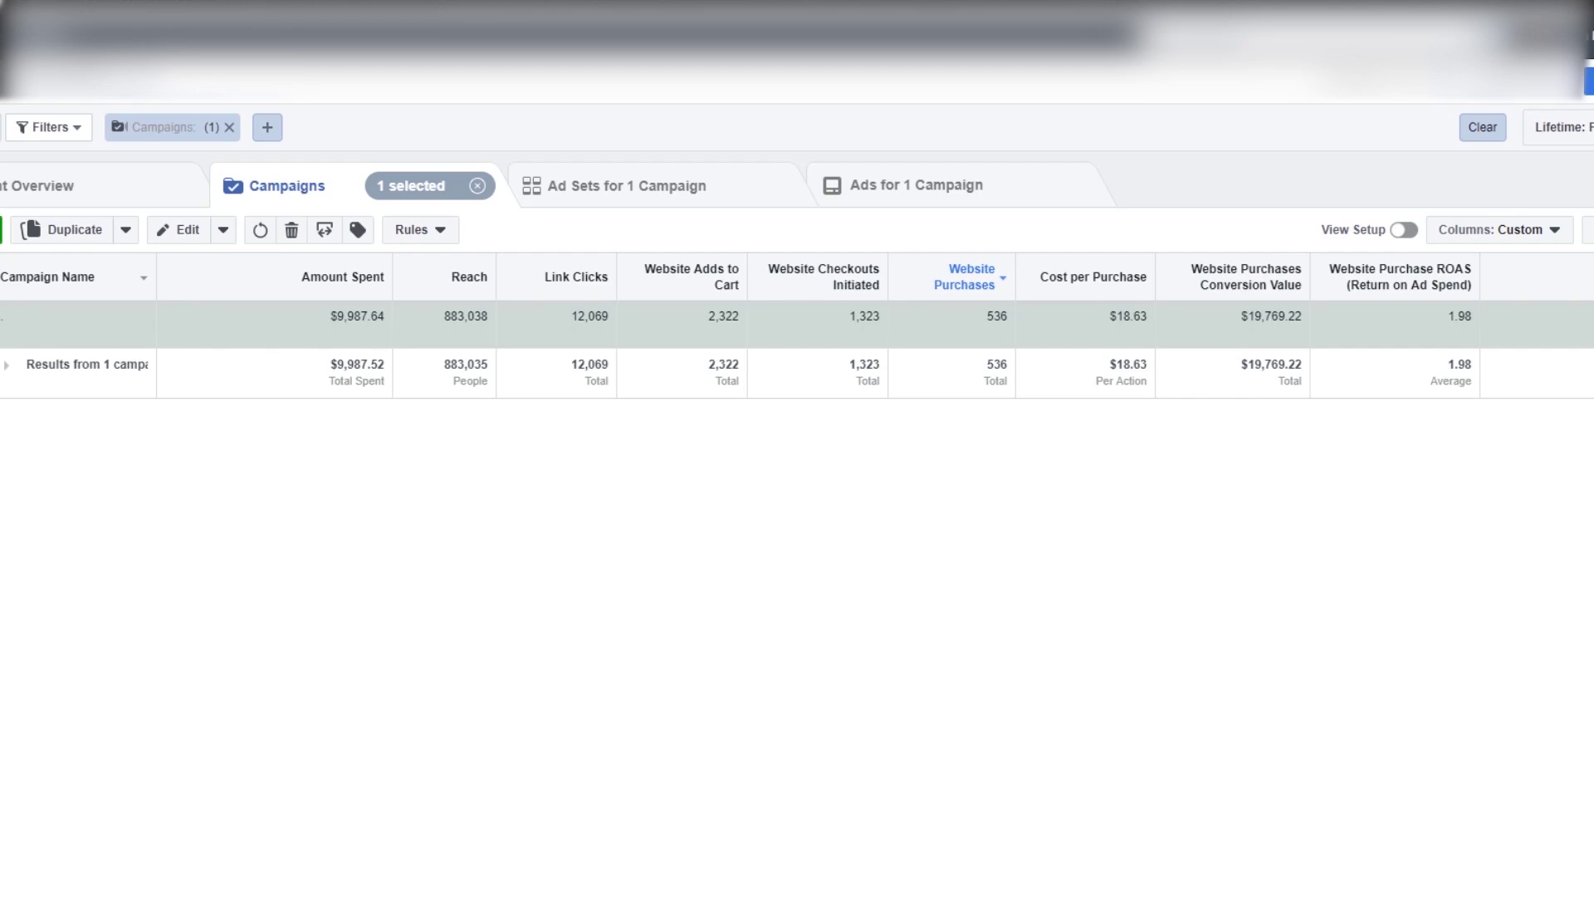
Break the campaign results down by Month and sort the rows chronologically, starting with the earliest period
click(1589, 230)
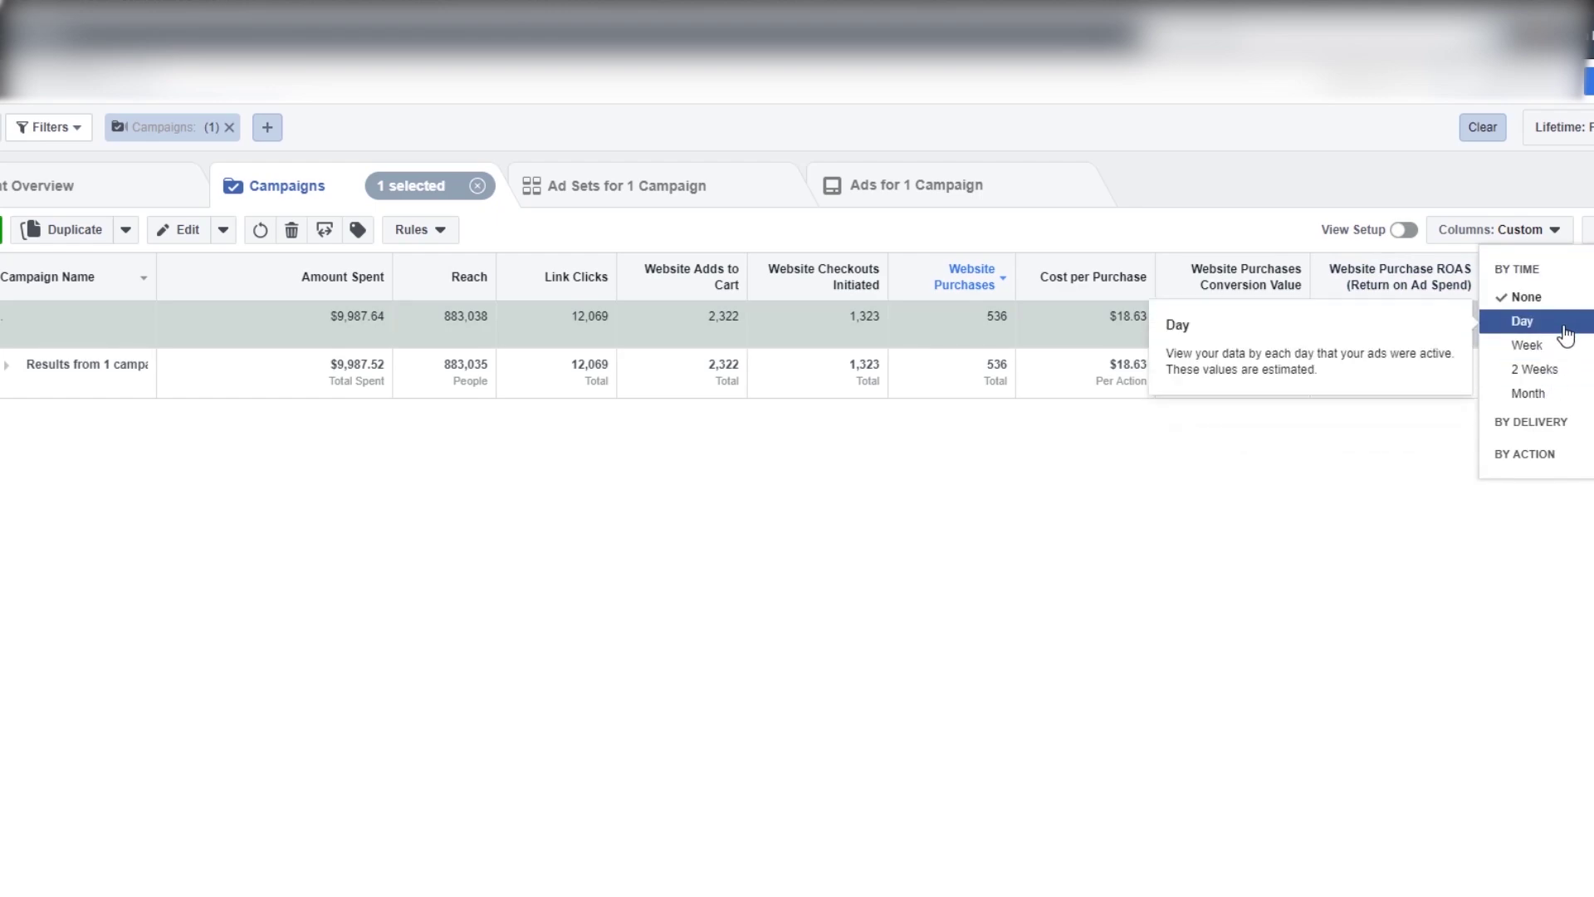
click(1535, 393)
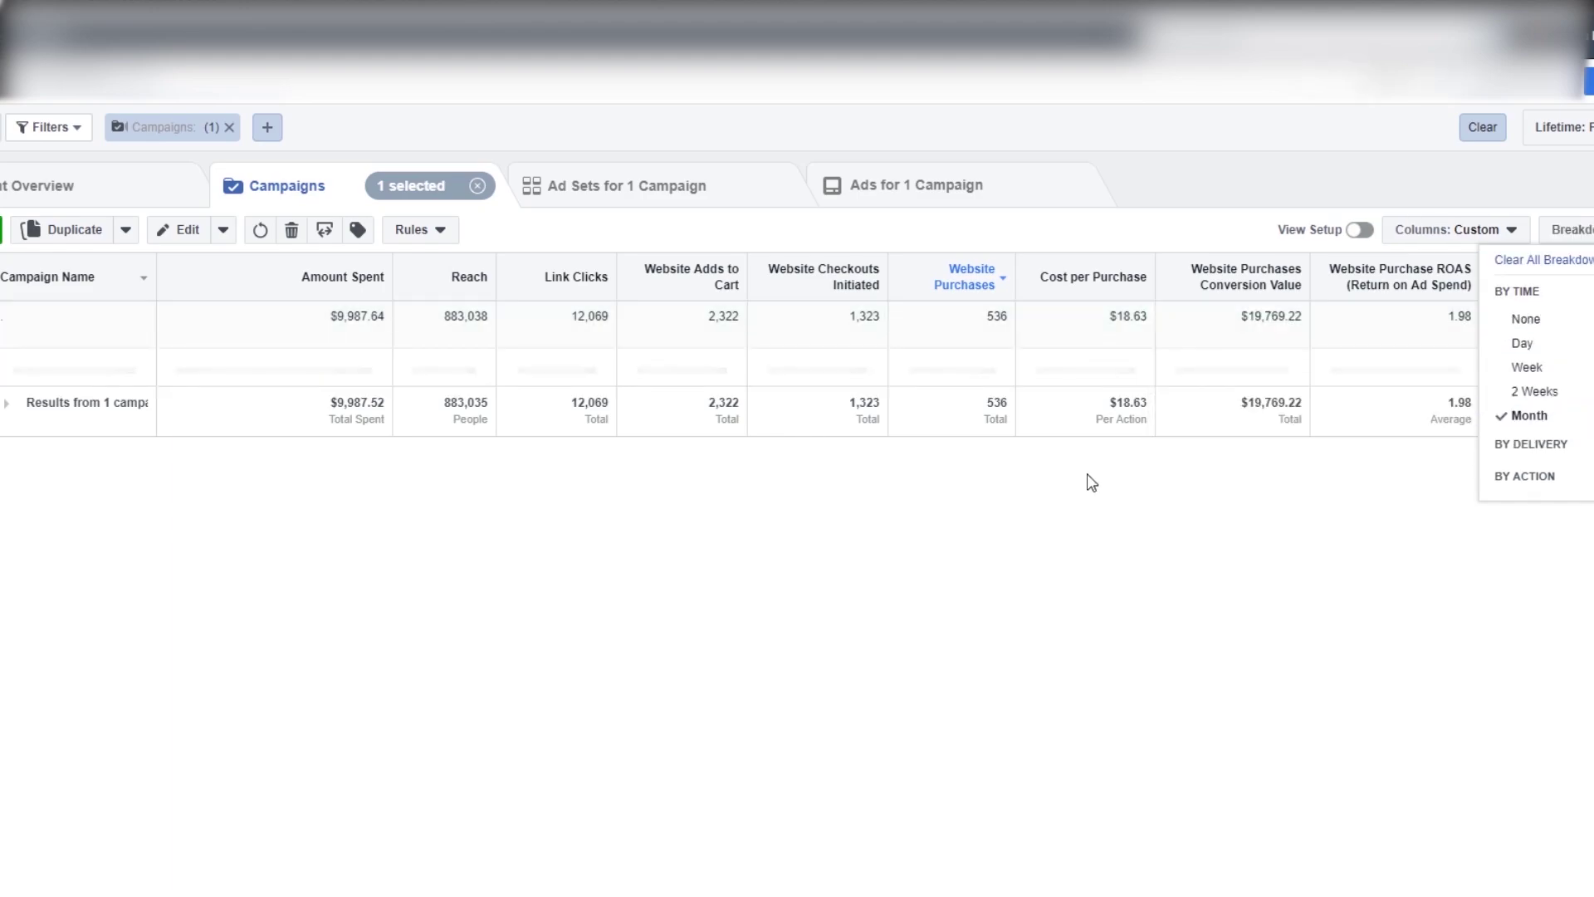
click(304, 472)
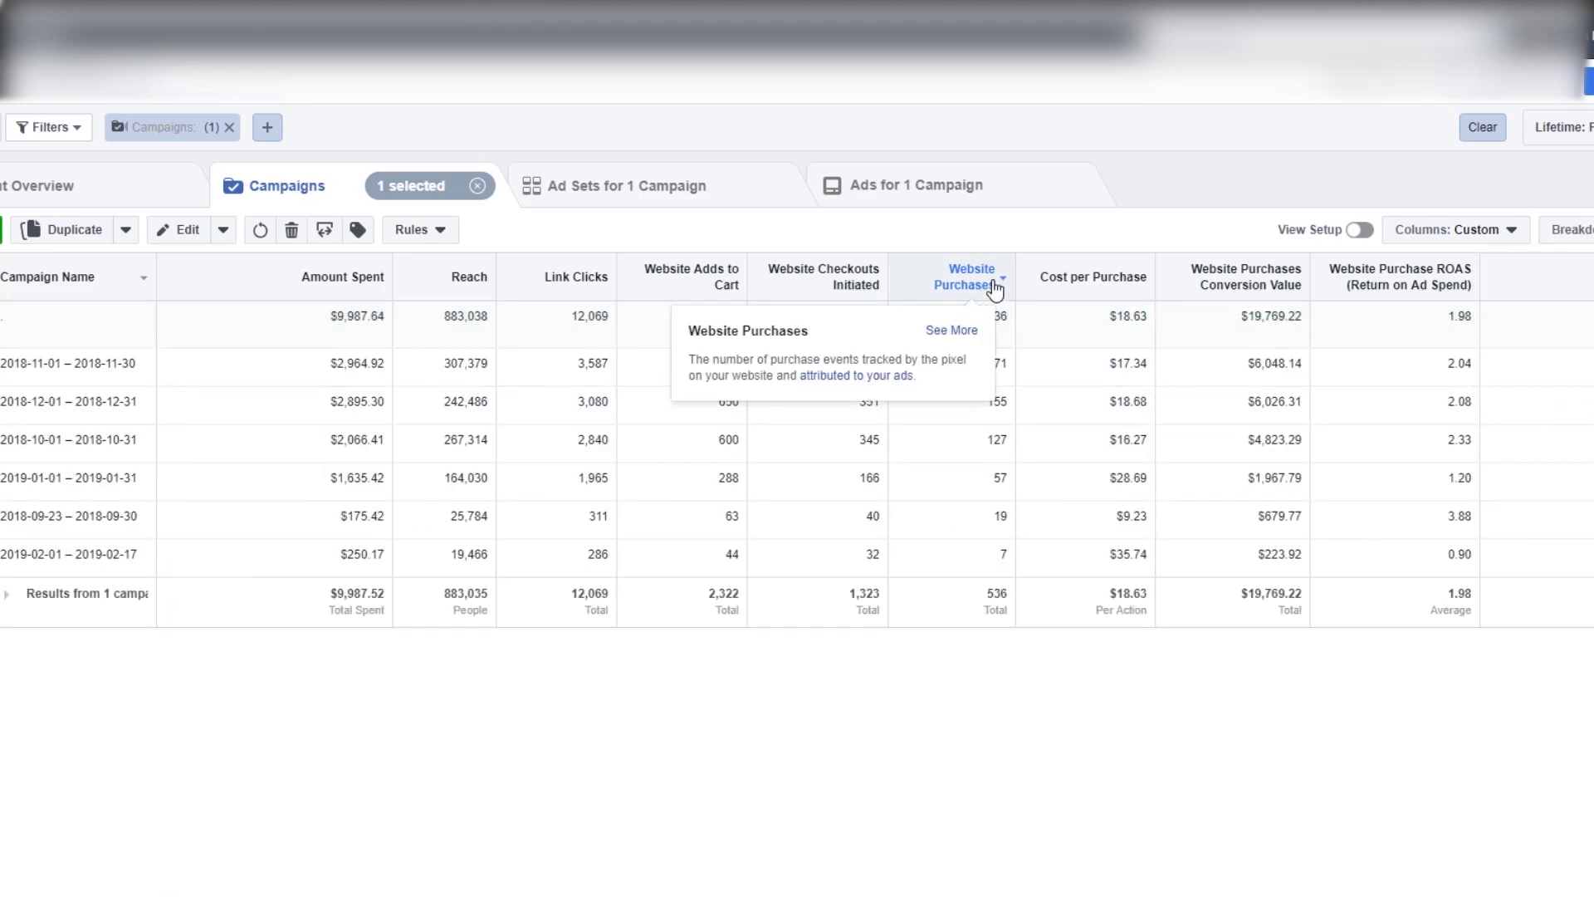
click(103, 277)
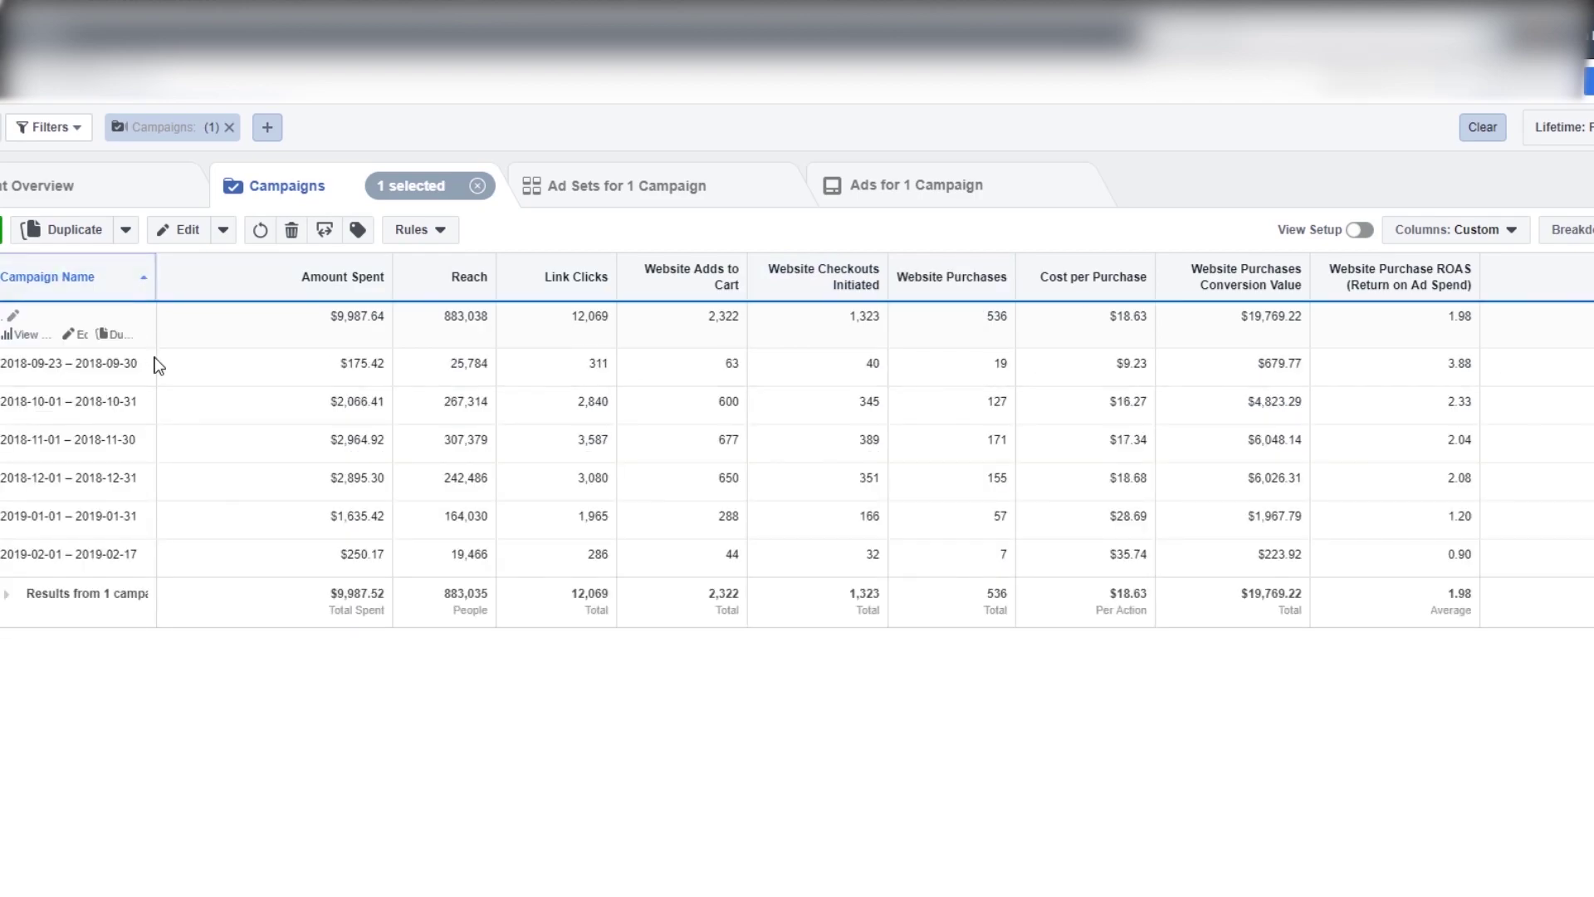
Review the monthly rows from September to November 2018, concentrating on the full September row
drag(46, 376, 1505, 370)
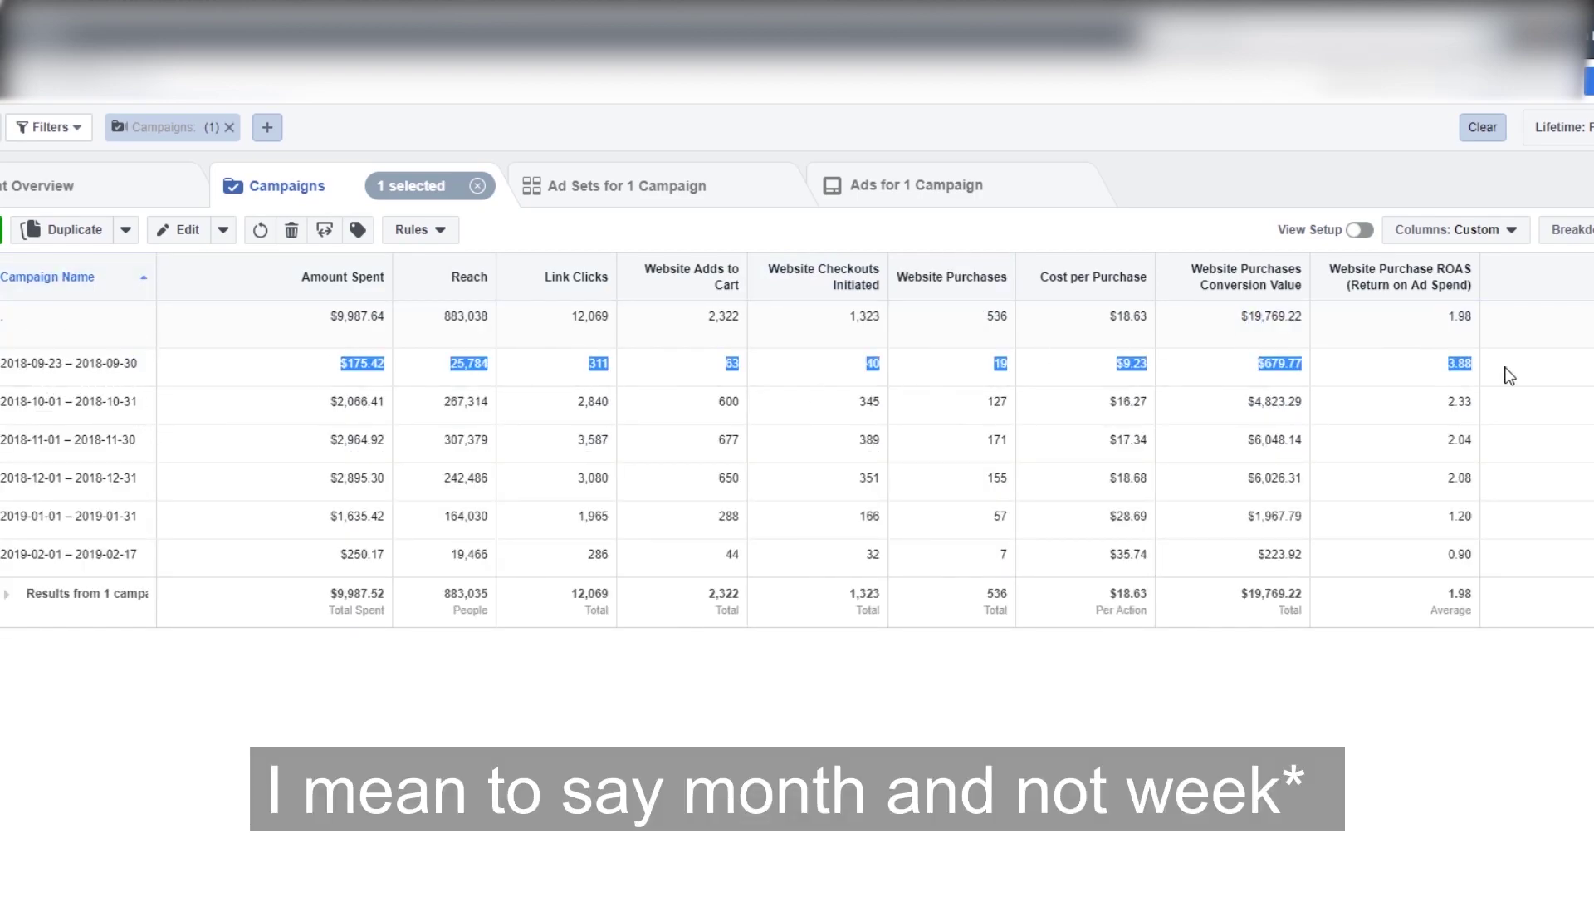
click(543, 352)
drag(7, 365, 1541, 388)
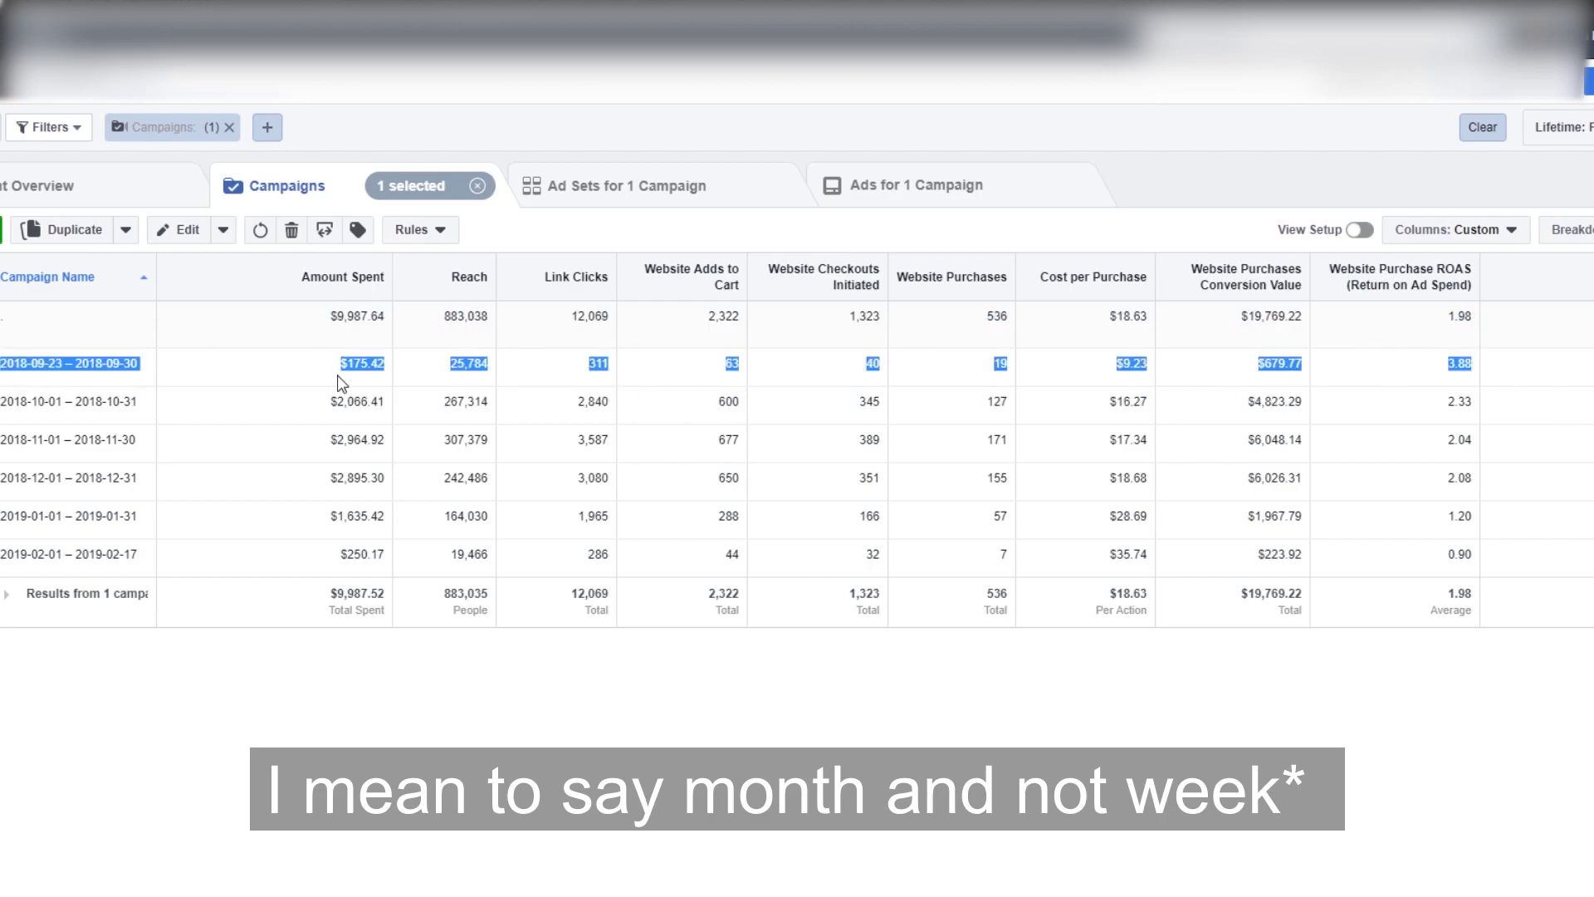
drag(4, 403, 1482, 413)
drag(417, 455, 744, 438)
click(542, 499)
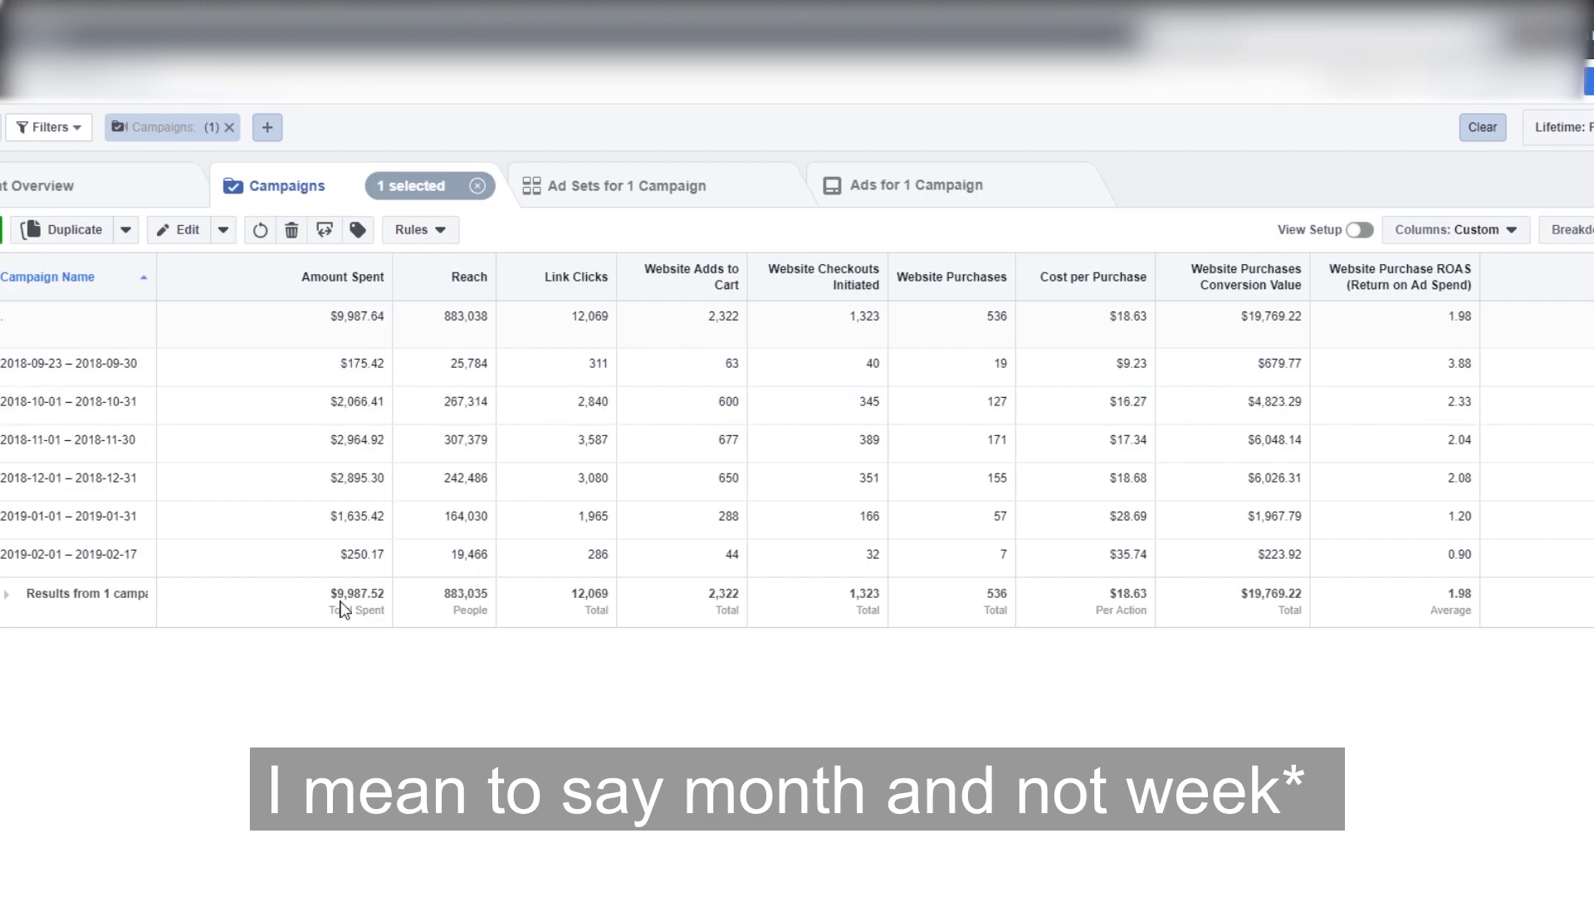
drag(334, 365, 1555, 387)
click(1554, 387)
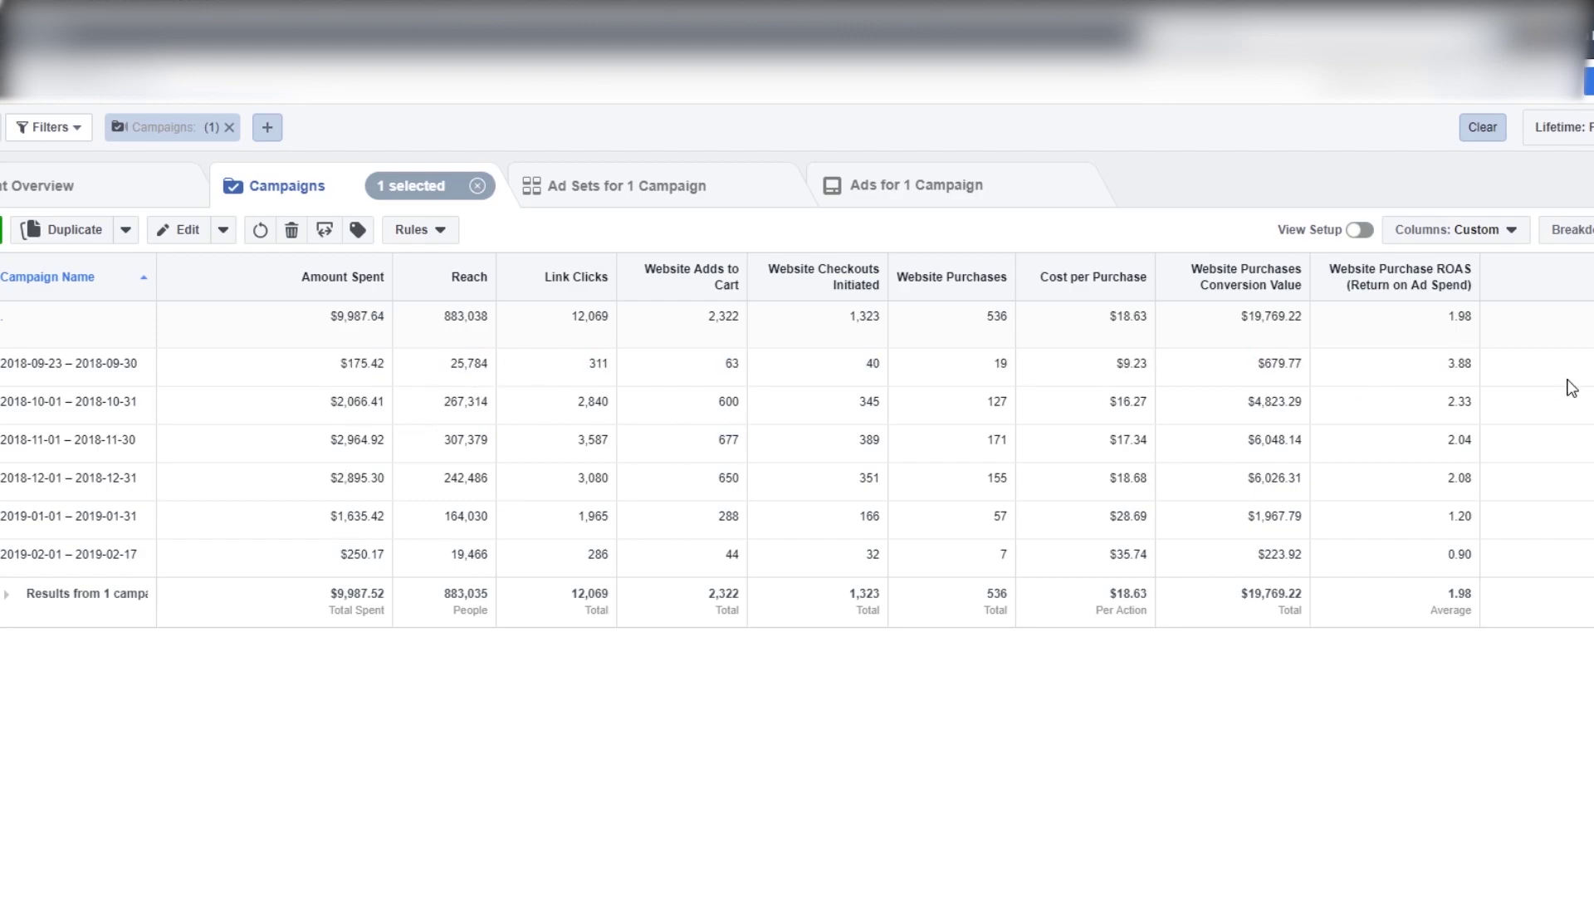
Examine the September 2018 row's amount spent and cost per purchase
drag(348, 363, 381, 366)
click(407, 370)
click(401, 363)
drag(1124, 363, 1149, 366)
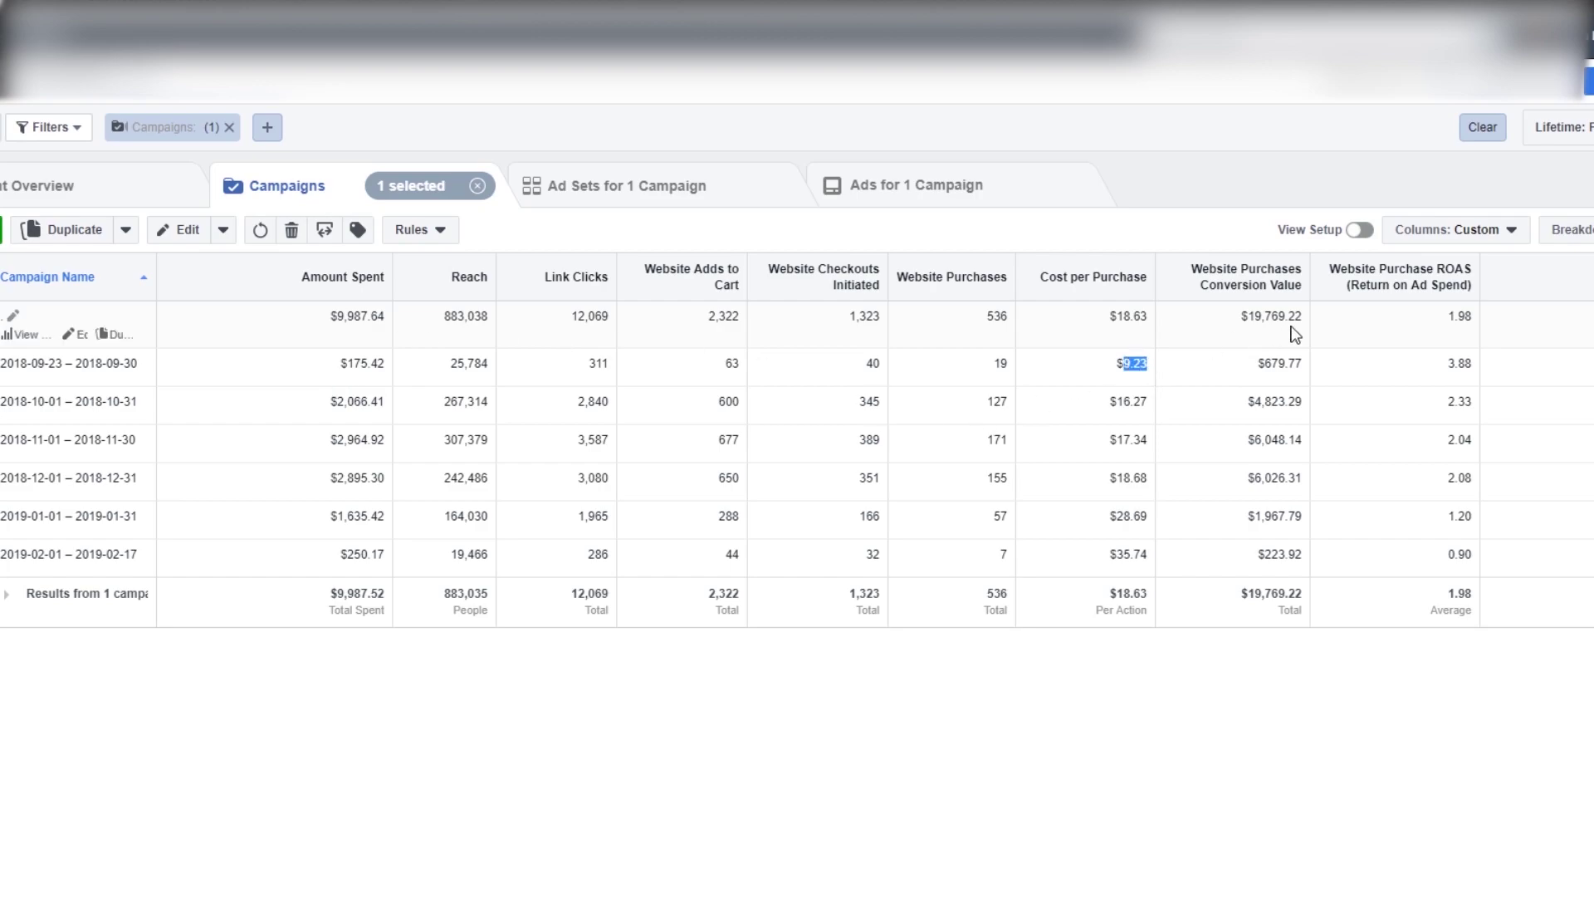
Compare ROAS and cost per purchase in the February 2019 row with the September 2018 period
click(1474, 403)
triple_click(1483, 549)
click(1461, 553)
drag(1071, 555, 1195, 556)
click(1196, 556)
drag(4, 365, 138, 370)
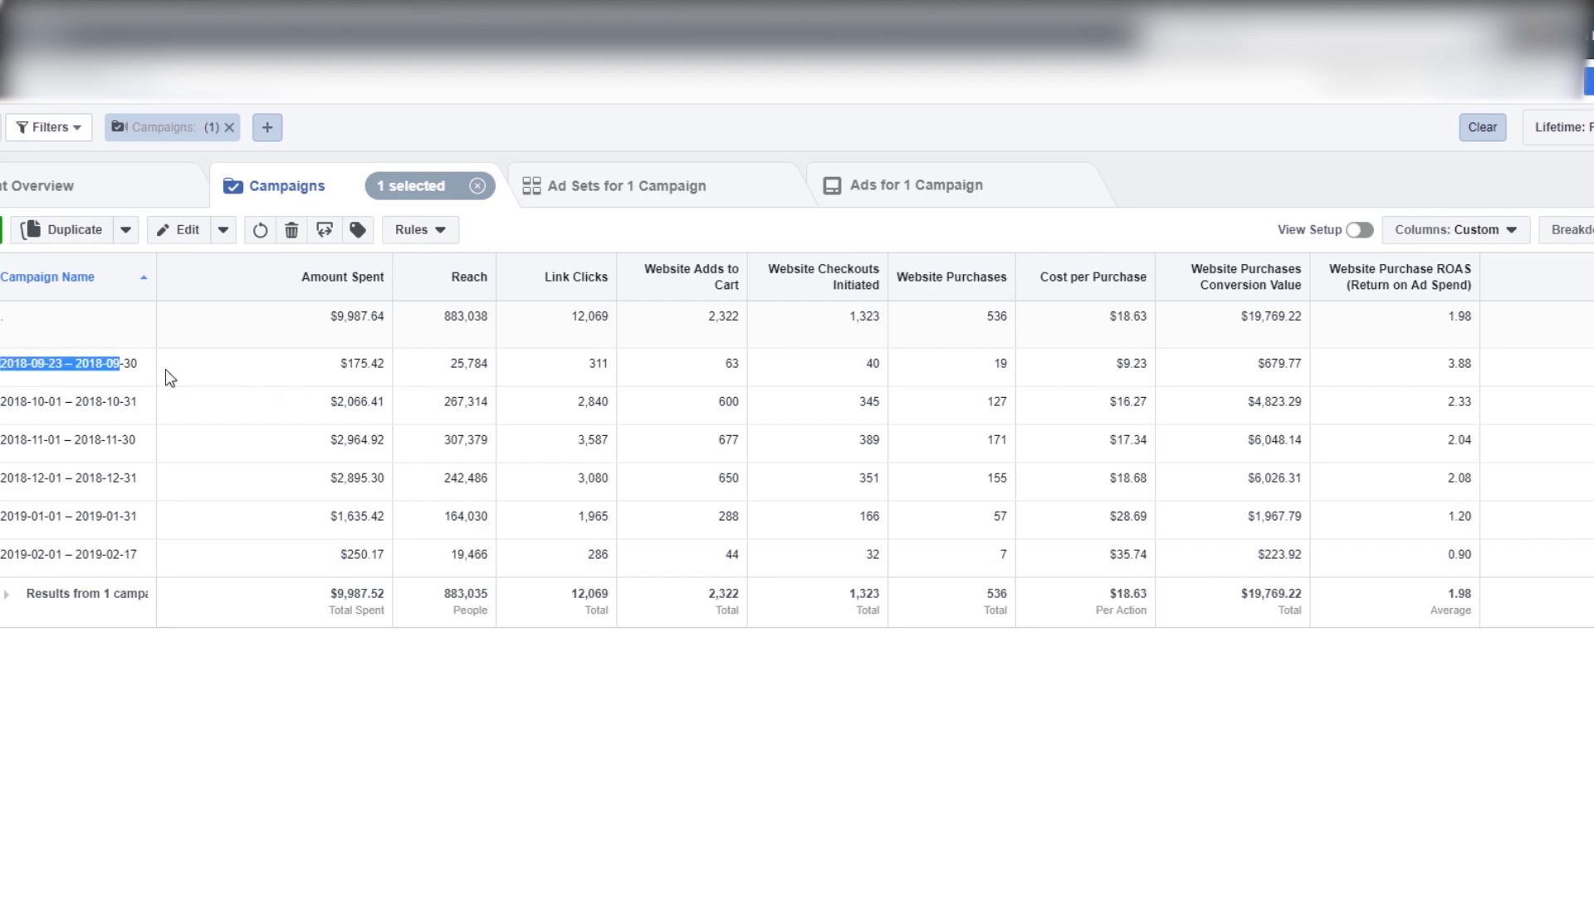
click(523, 416)
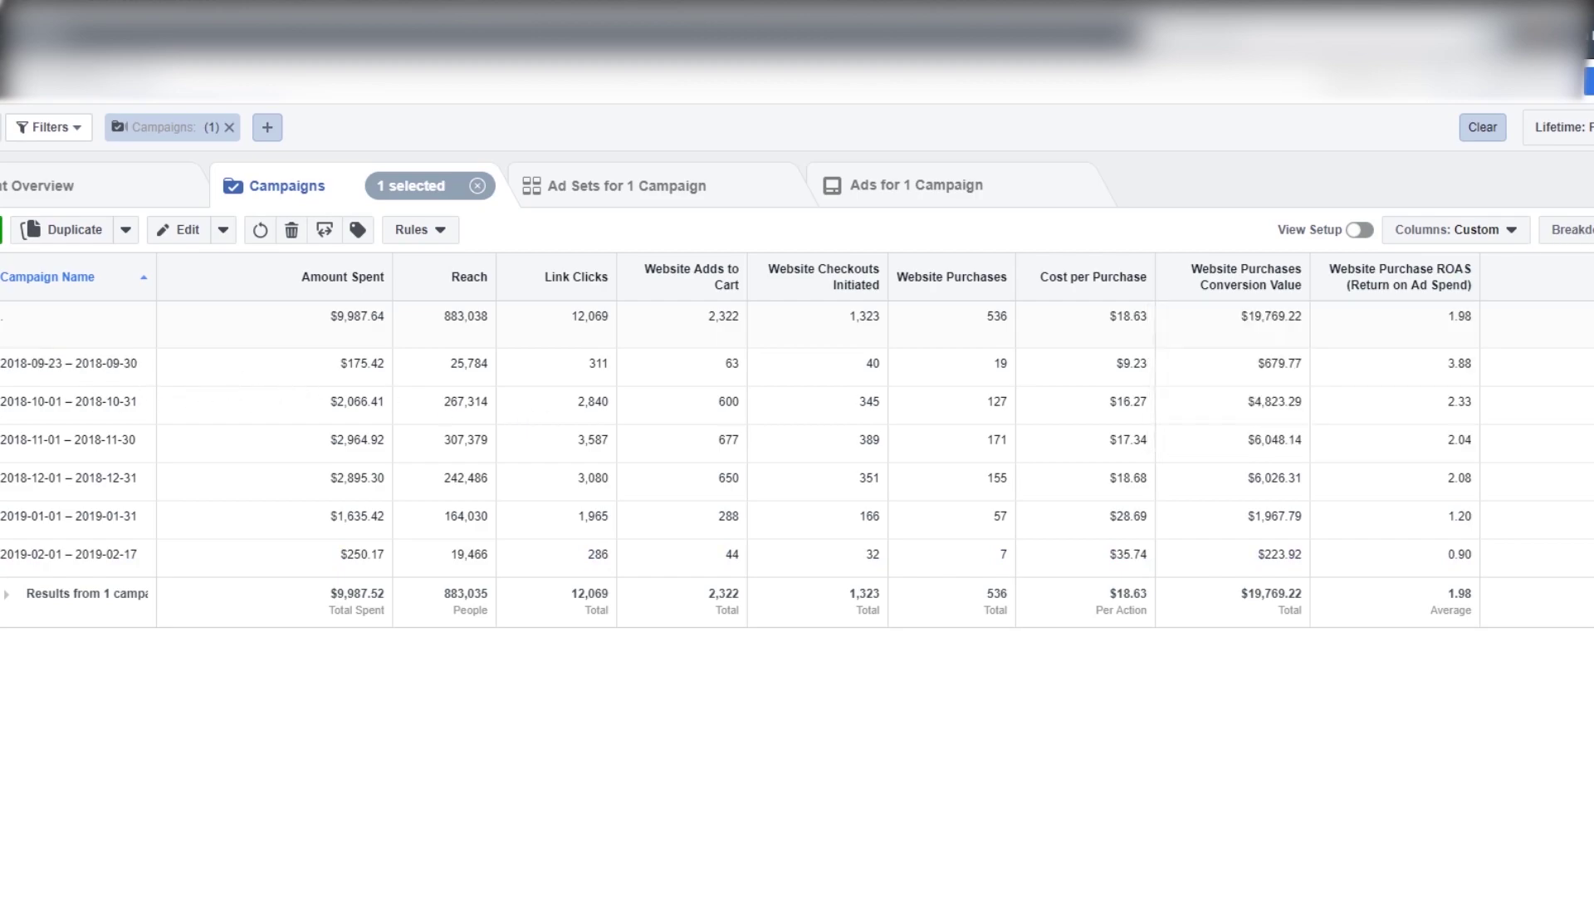
Change the campaign's time breakdown from Month to 2 Weeks
click(1575, 231)
click(1585, 236)
click(1568, 234)
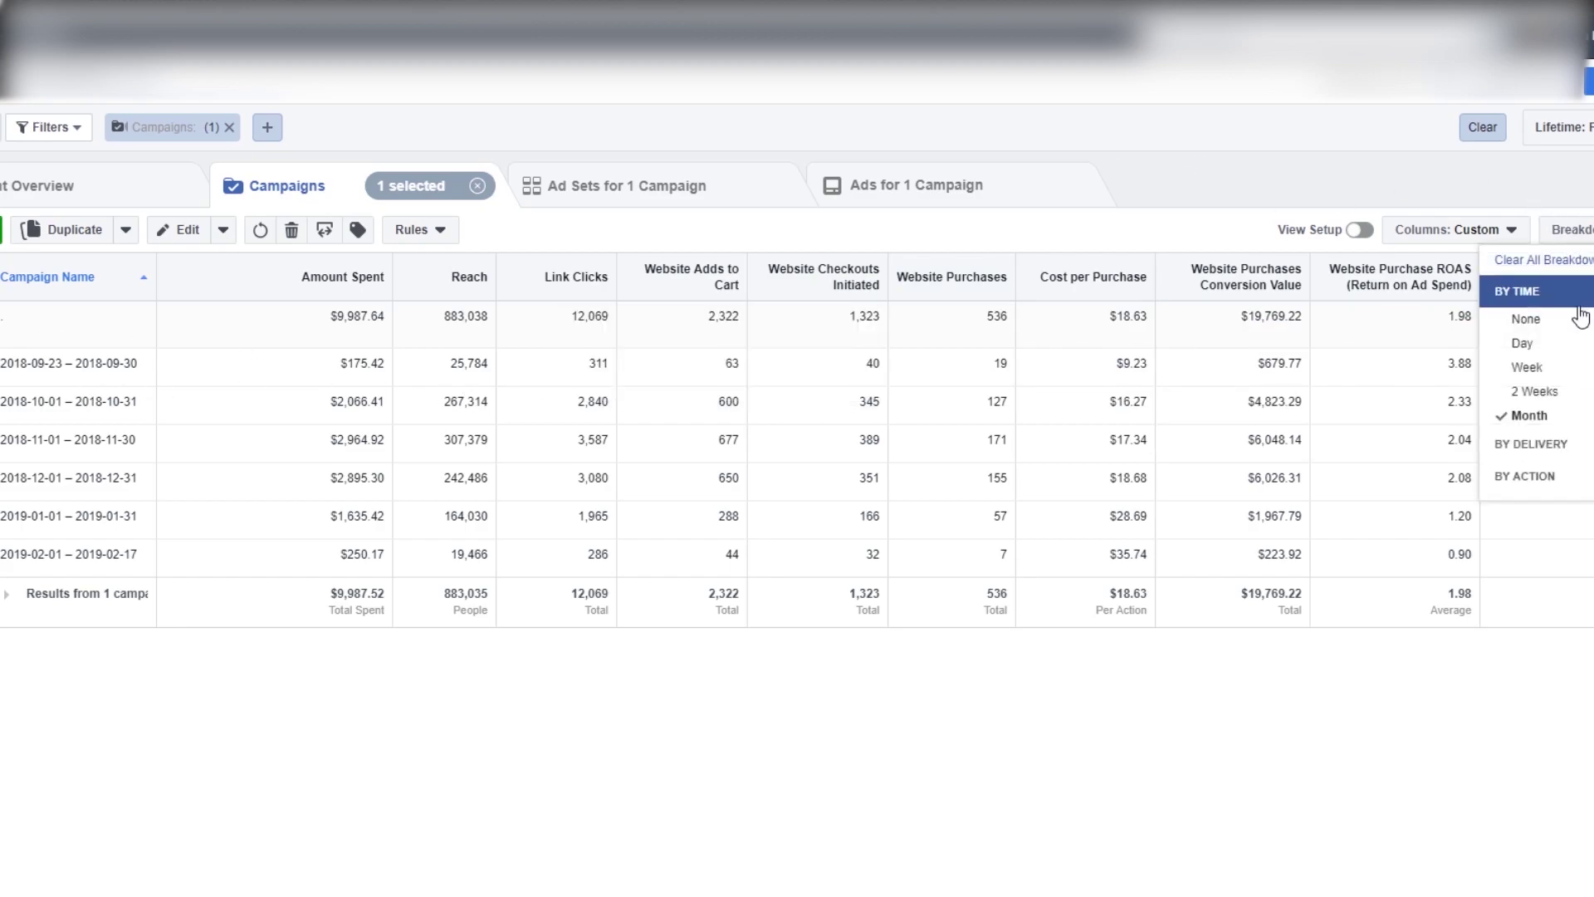
click(1561, 394)
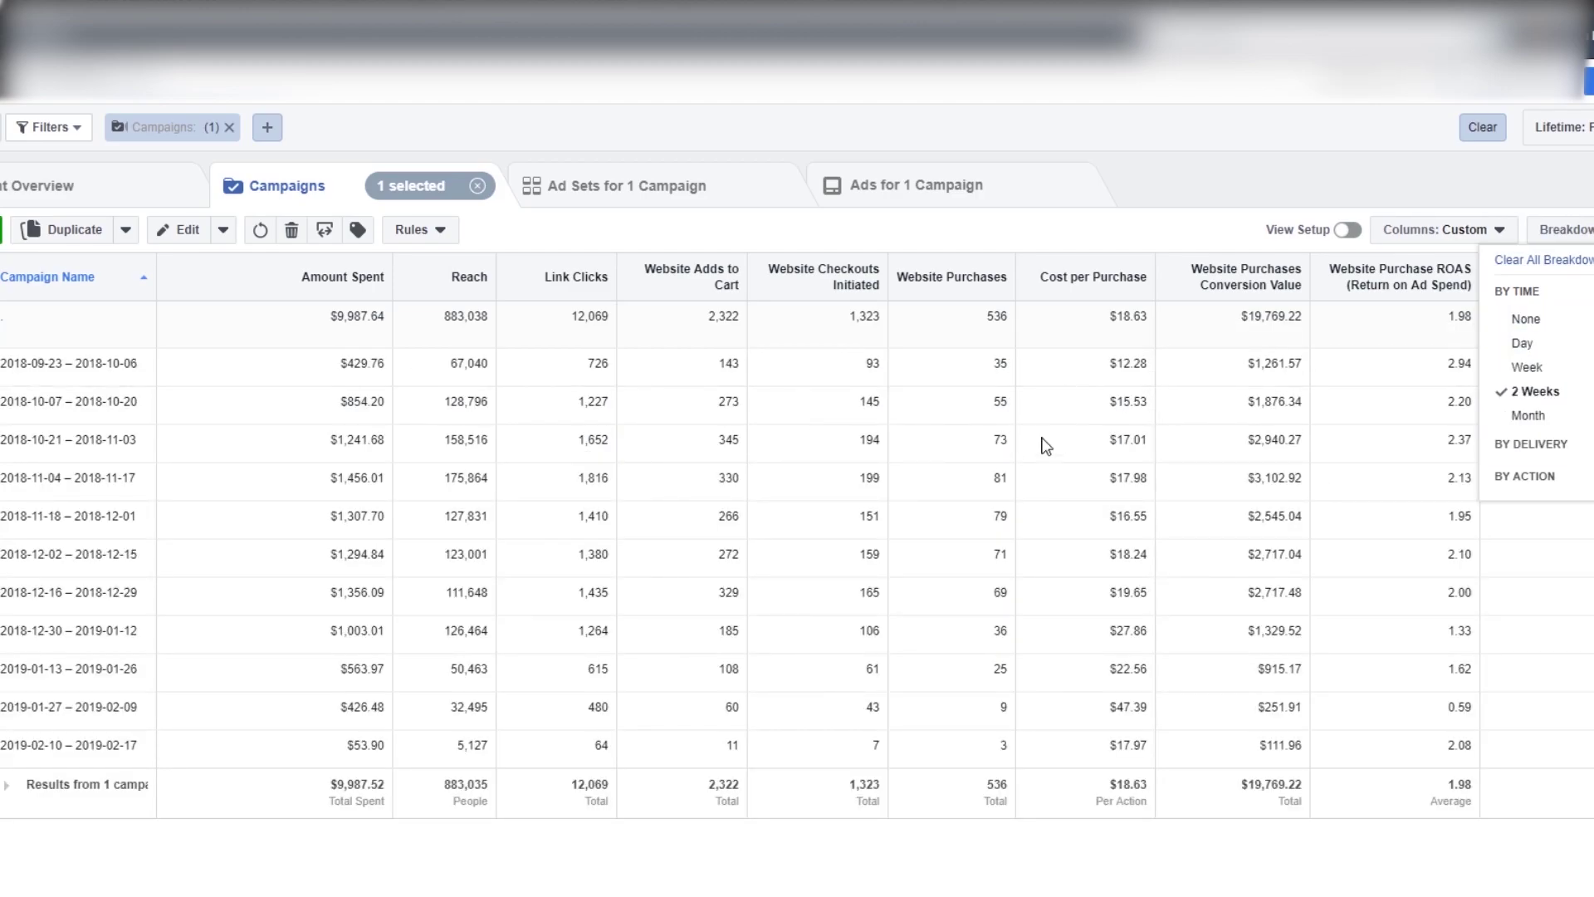
click(1048, 418)
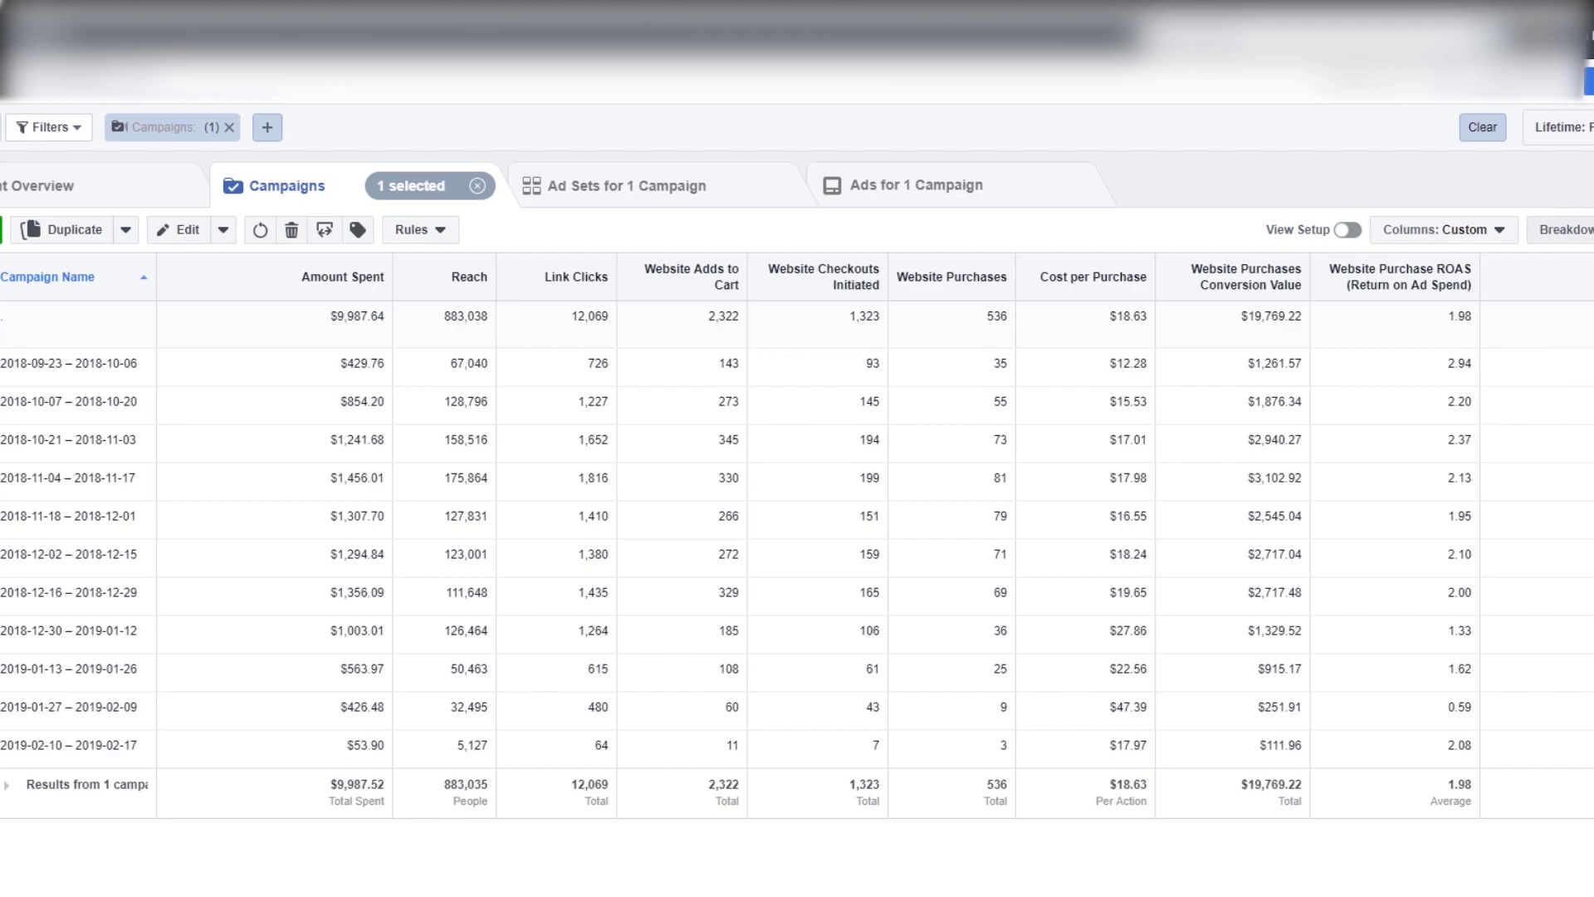
Break the campaign results down by Week and review ROAS in the rows from late September to mid-November 2018
click(1570, 230)
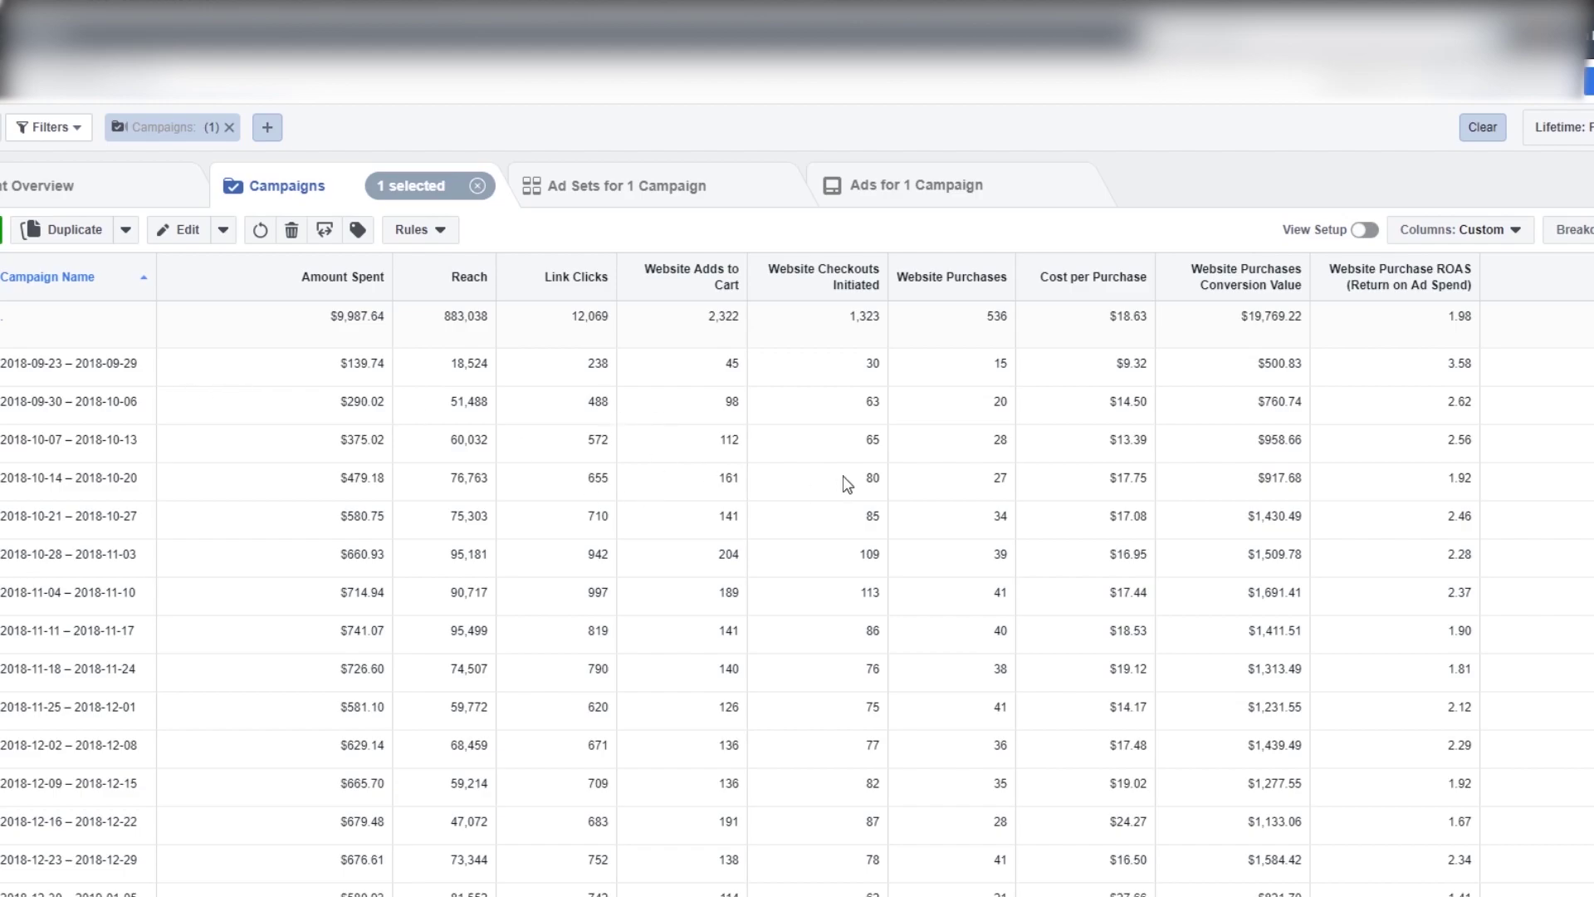
click(1434, 411)
drag(1464, 397, 1474, 398)
click(1433, 477)
drag(1445, 480, 1487, 558)
click(1463, 614)
scroll(1457, 681, down, 2)
scroll(1459, 677, down, 3)
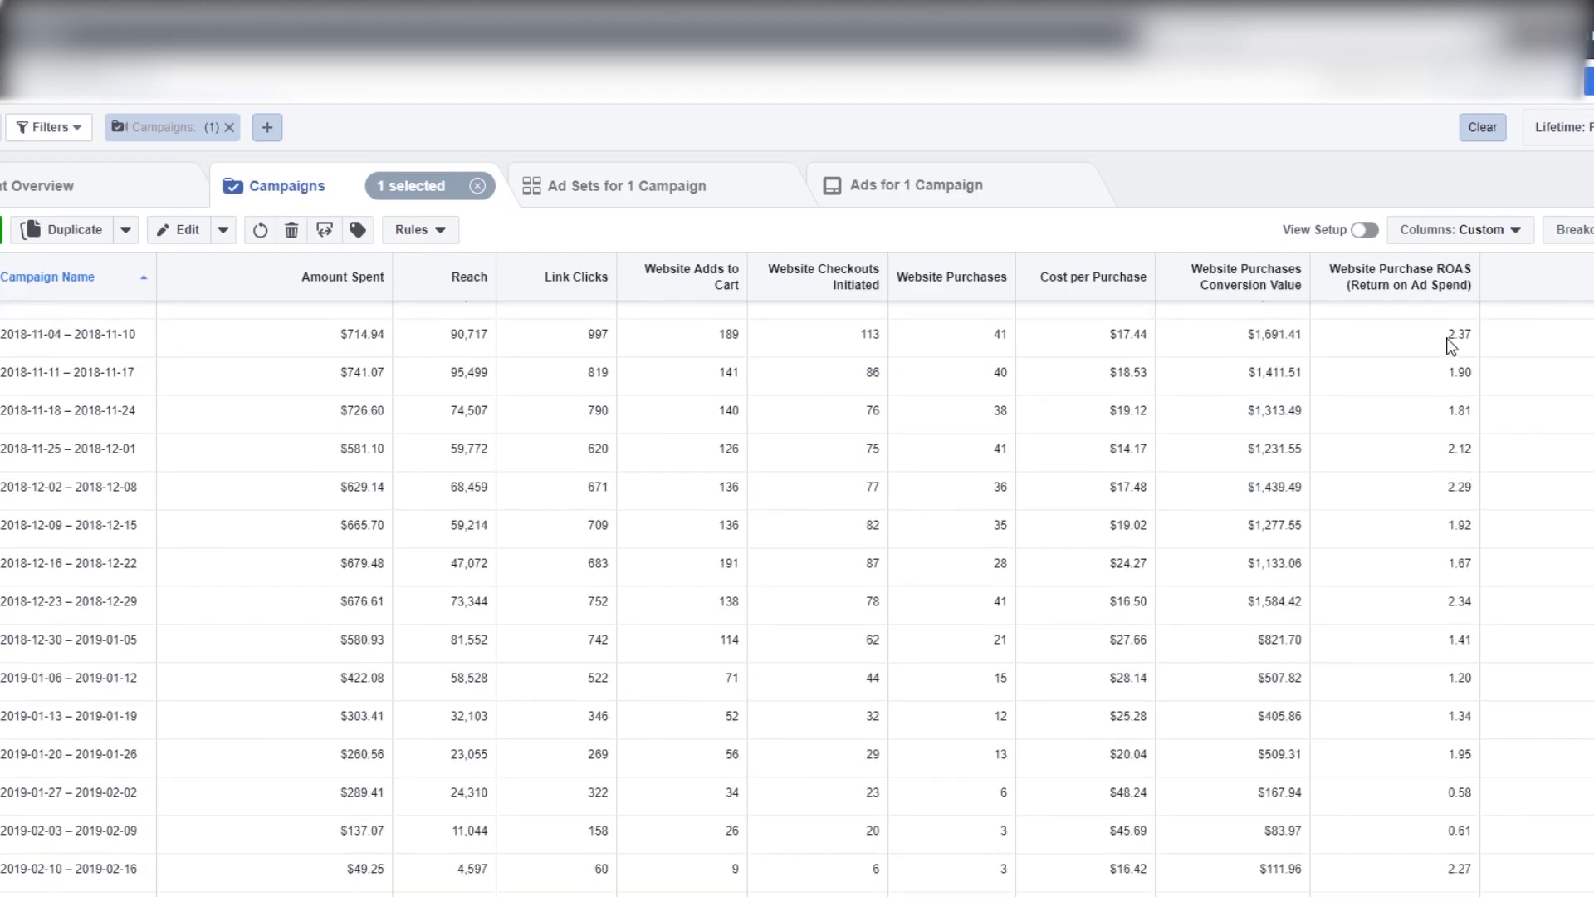
Review weekly ROAS from mid-November 2018 through the 2018-12-30 – 2019-01-05 row, checking it against the earliest weeks
double_click(1453, 375)
double_click(1464, 412)
mouse_move(1442, 352)
mouse_down()
mouse_move(1481, 389)
mouse_move(1469, 403)
mouse_move(1440, 372)
mouse_up()
click(1435, 423)
drag(1450, 457, 1470, 608)
click(1436, 582)
mouse_move(1453, 663)
mouse_down()
mouse_move(1452, 647)
mouse_move(1486, 652)
mouse_move(1475, 641)
mouse_up()
scroll(1503, 620, up, 5)
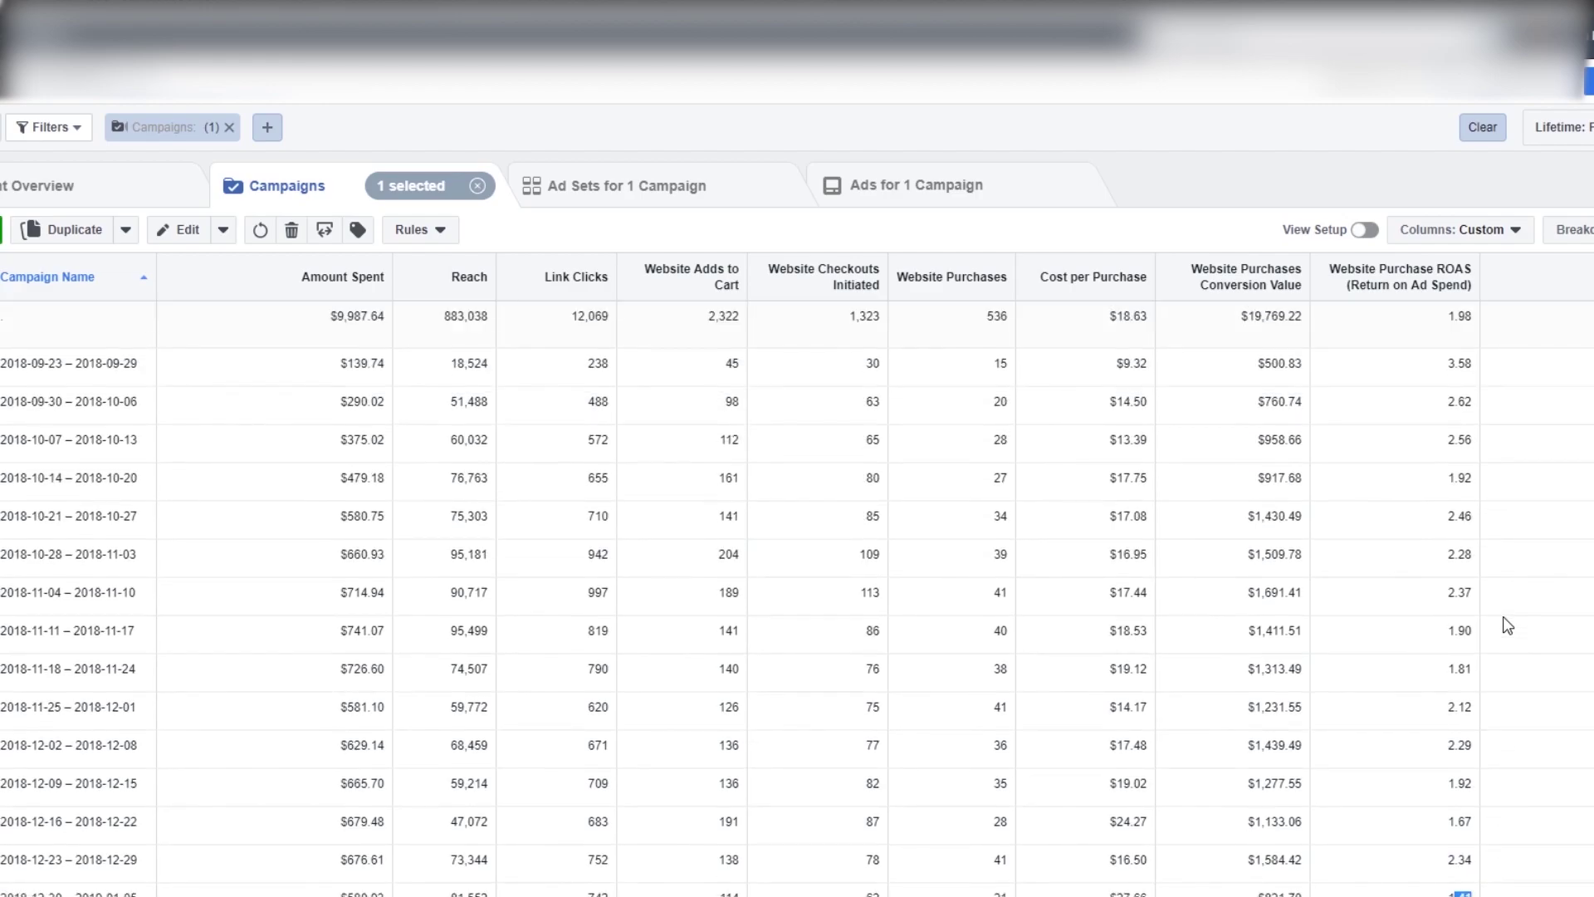
scroll(1503, 619, down, 5)
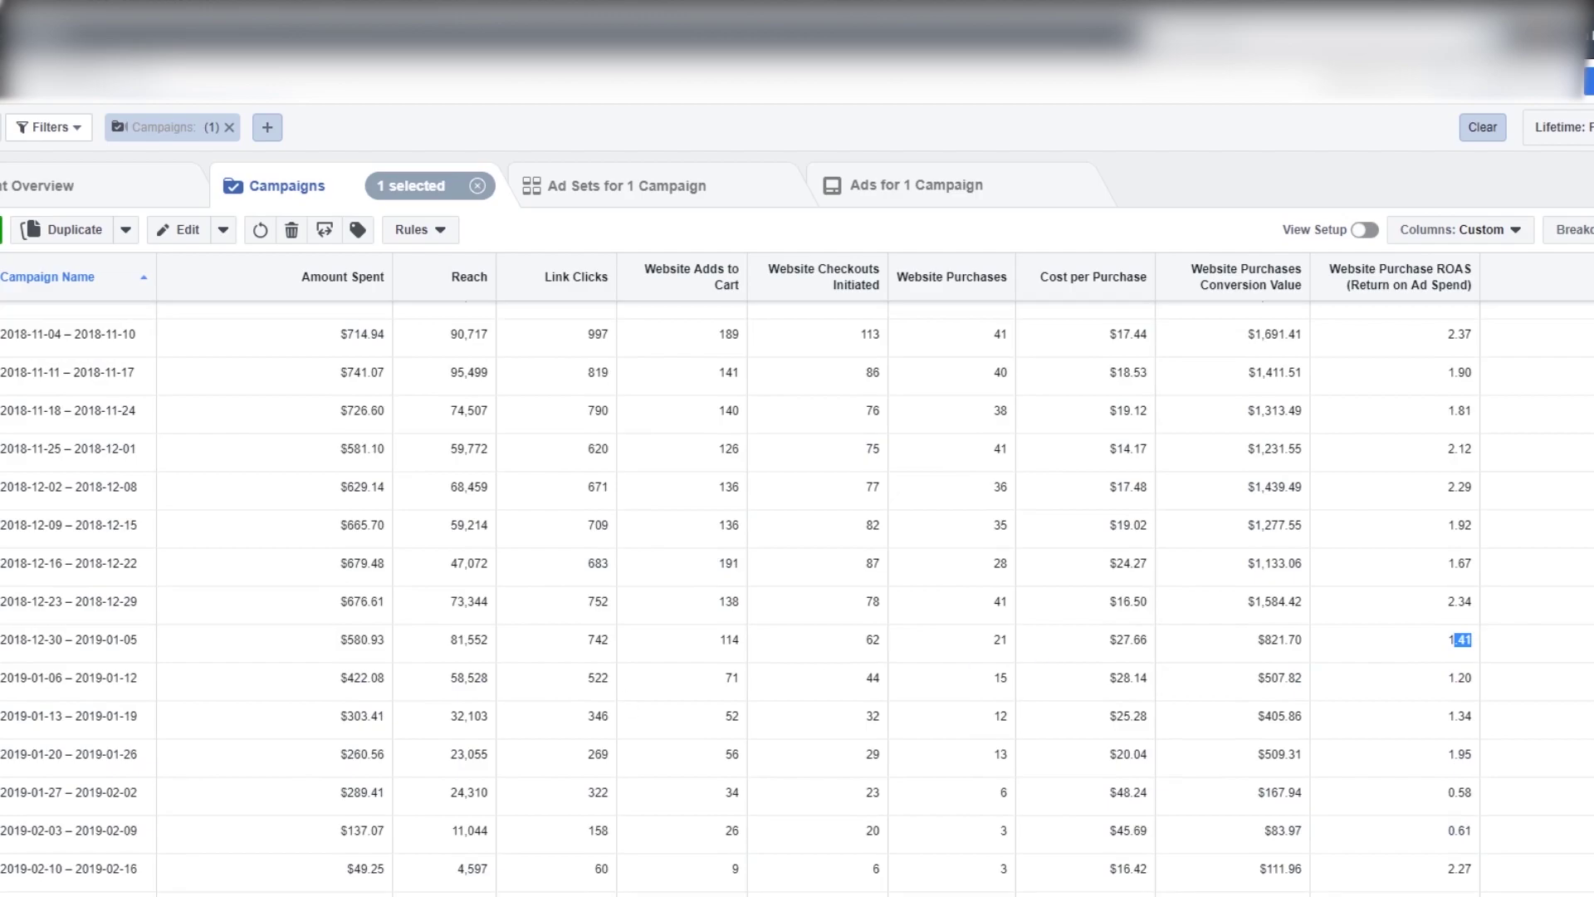
Examine the ROAS and cost per purchase of the week 2018-12-30 – 2019-01-05
drag(6, 639, 97, 639)
click(1451, 639)
click(1427, 663)
drag(1118, 640, 1180, 636)
click(1184, 642)
click(1426, 676)
Review ROAS in the weekly rows from 2019-01-13 to 2019-02-16
drag(1445, 718, 1530, 720)
drag(1449, 752, 1487, 761)
click(1499, 761)
drag(1449, 842, 1463, 796)
double_click(1487, 830)
drag(1437, 862, 1455, 865)
Compare ROAS across the full weekly list, from the first weeks of 2018 to the January 2019 rows
scroll(770, 711, up, 3)
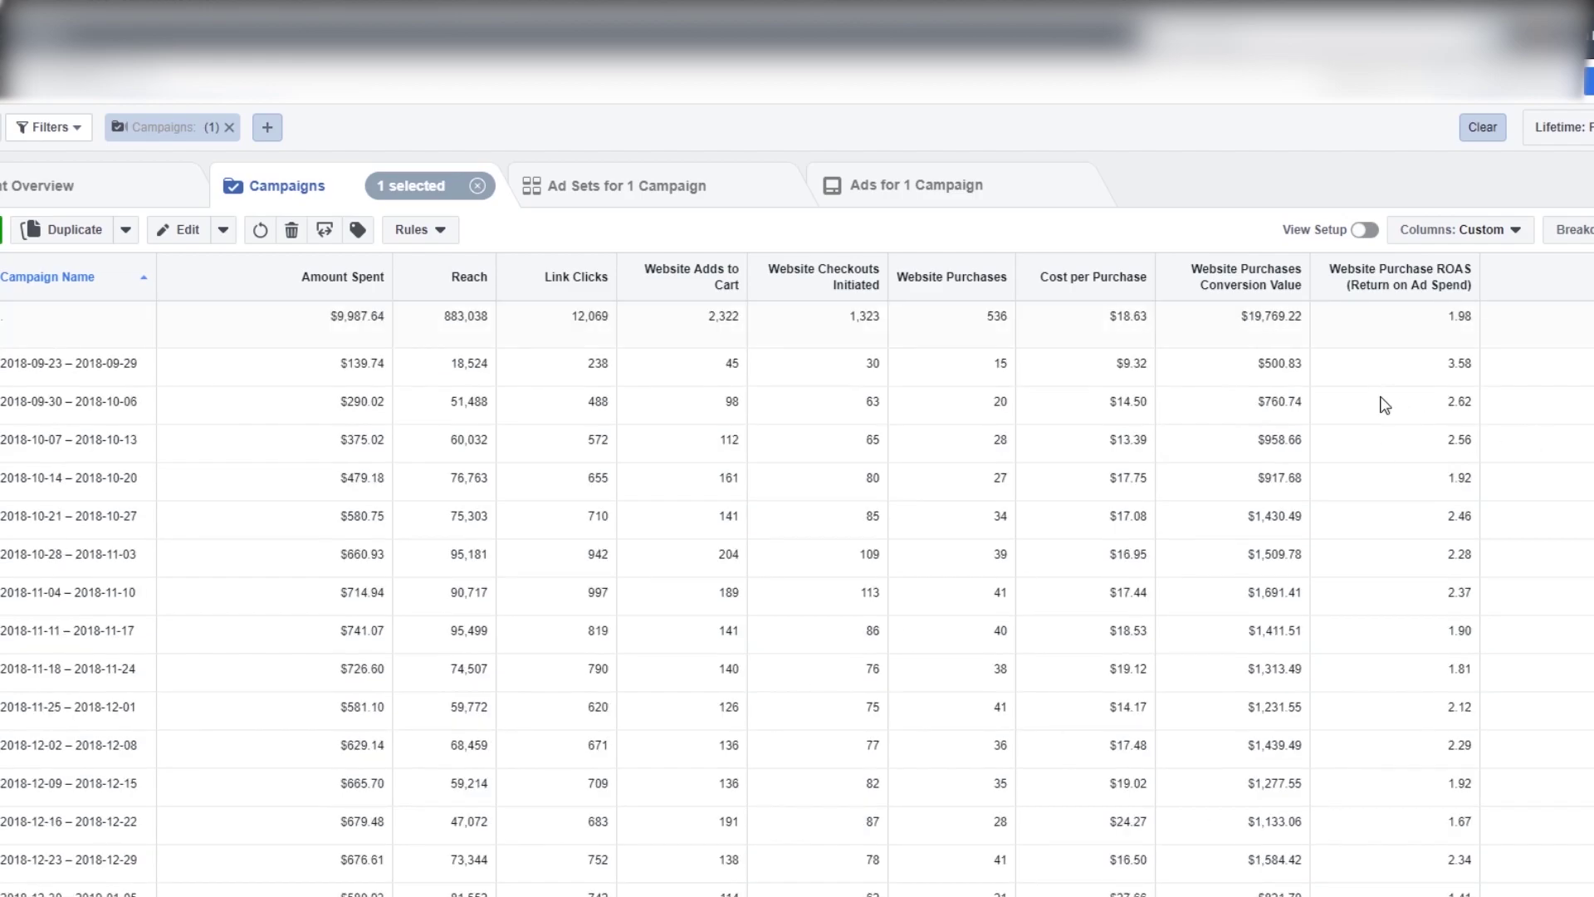
scroll(1362, 631, down, 3)
scroll(1363, 697, up, 3)
scroll(1364, 699, down, 3)
scroll(1366, 700, up, 3)
scroll(1446, 624, down, 2)
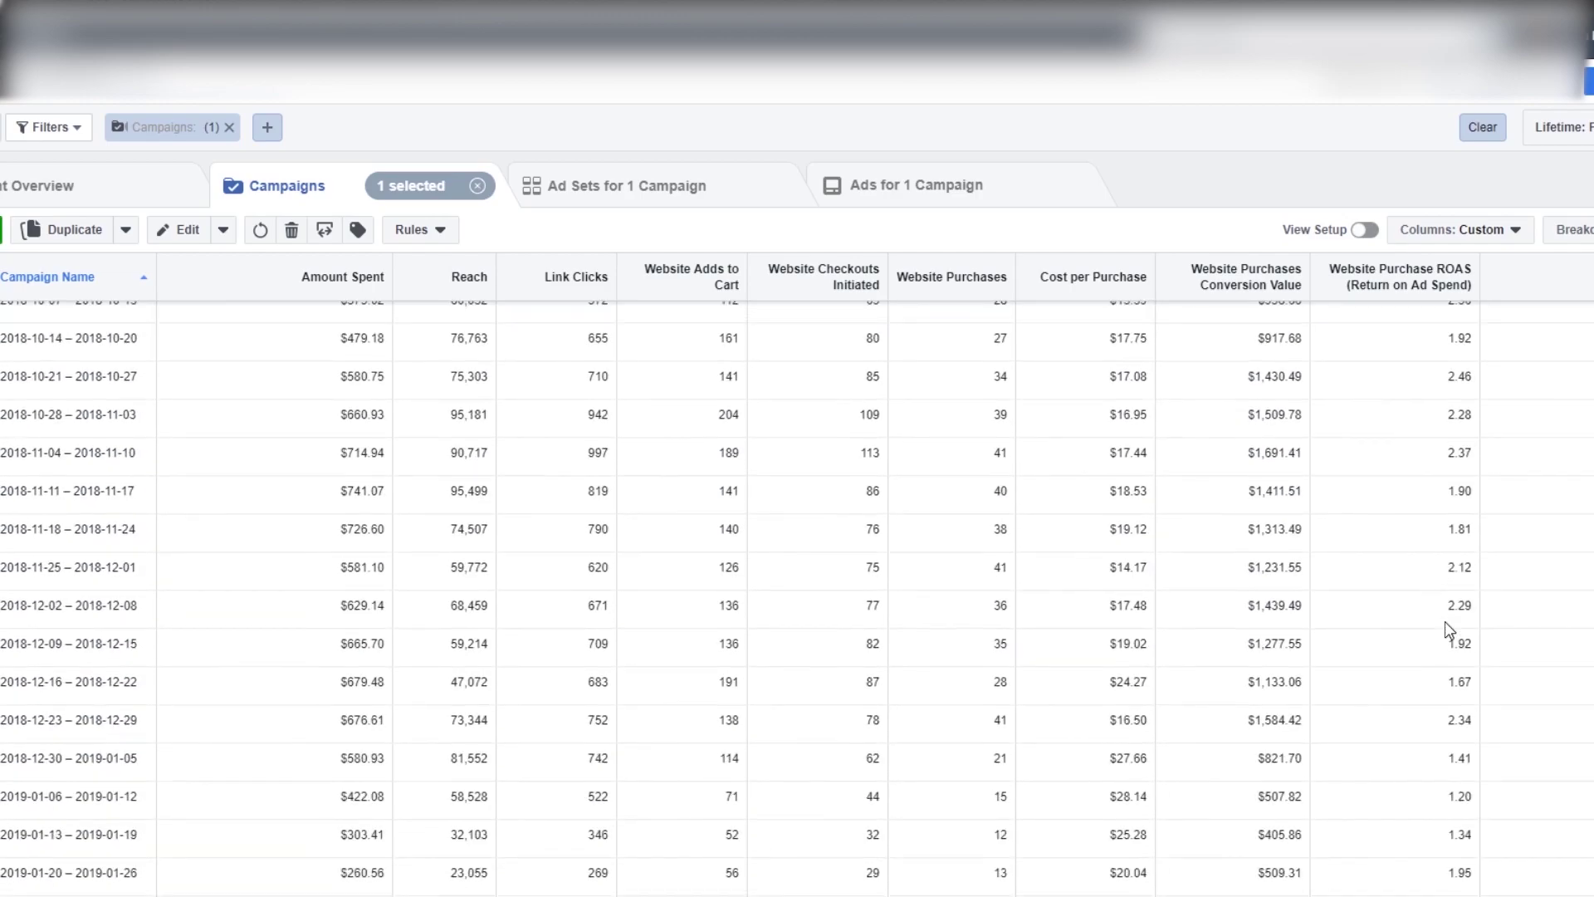
drag(1443, 789, 1533, 882)
click(1526, 835)
Set the time breakdown to None so the campaign is shown without weekly rows
click(1574, 230)
click(1526, 316)
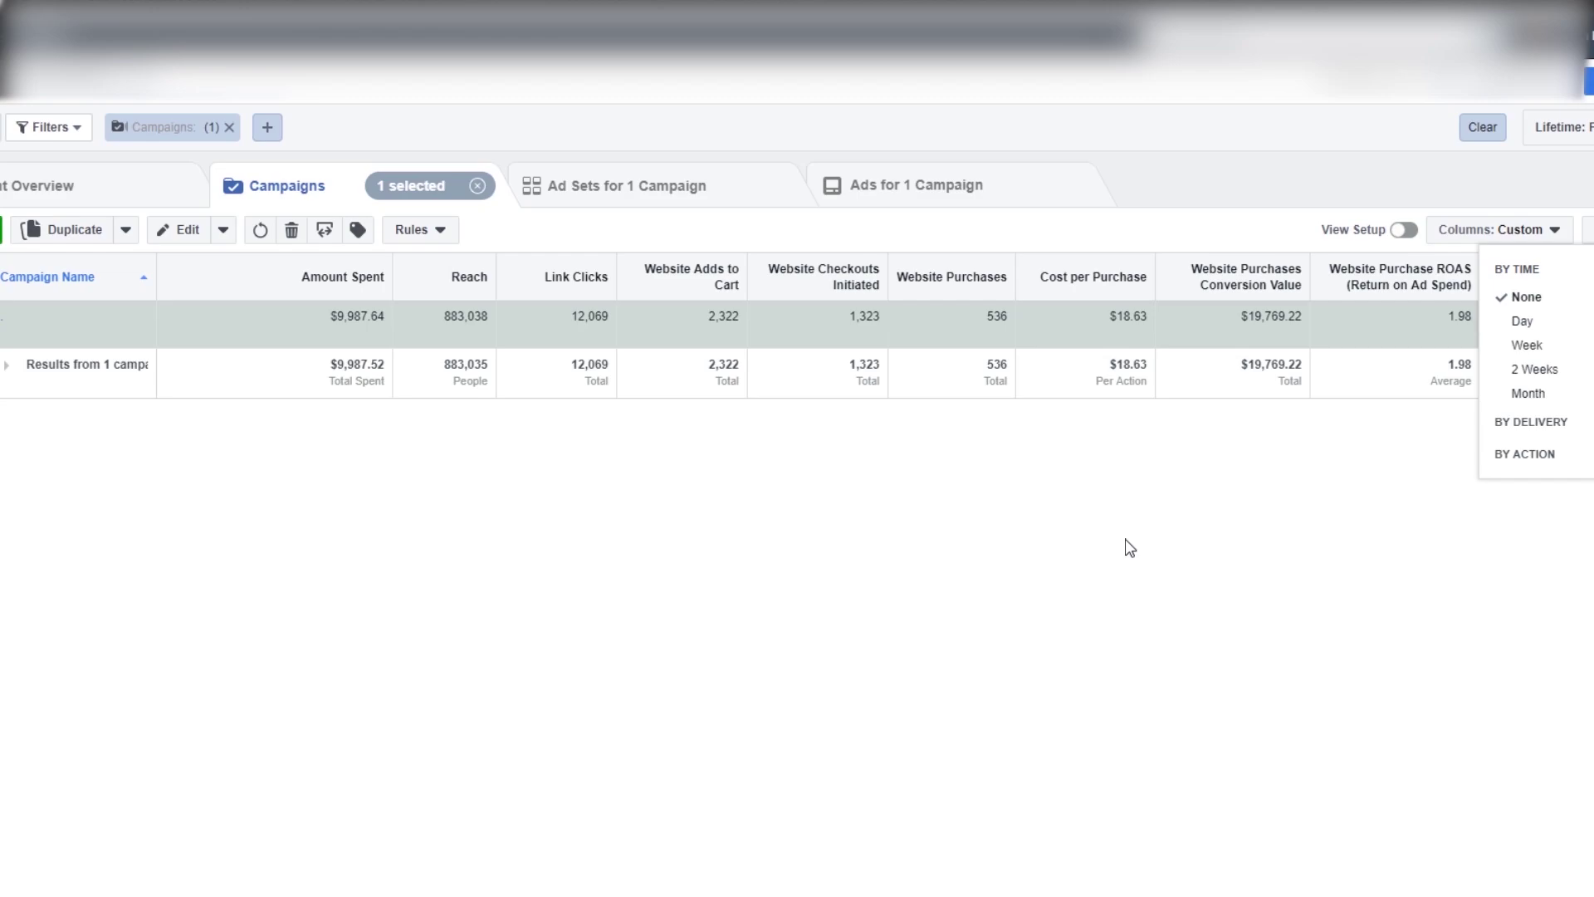
click(743, 651)
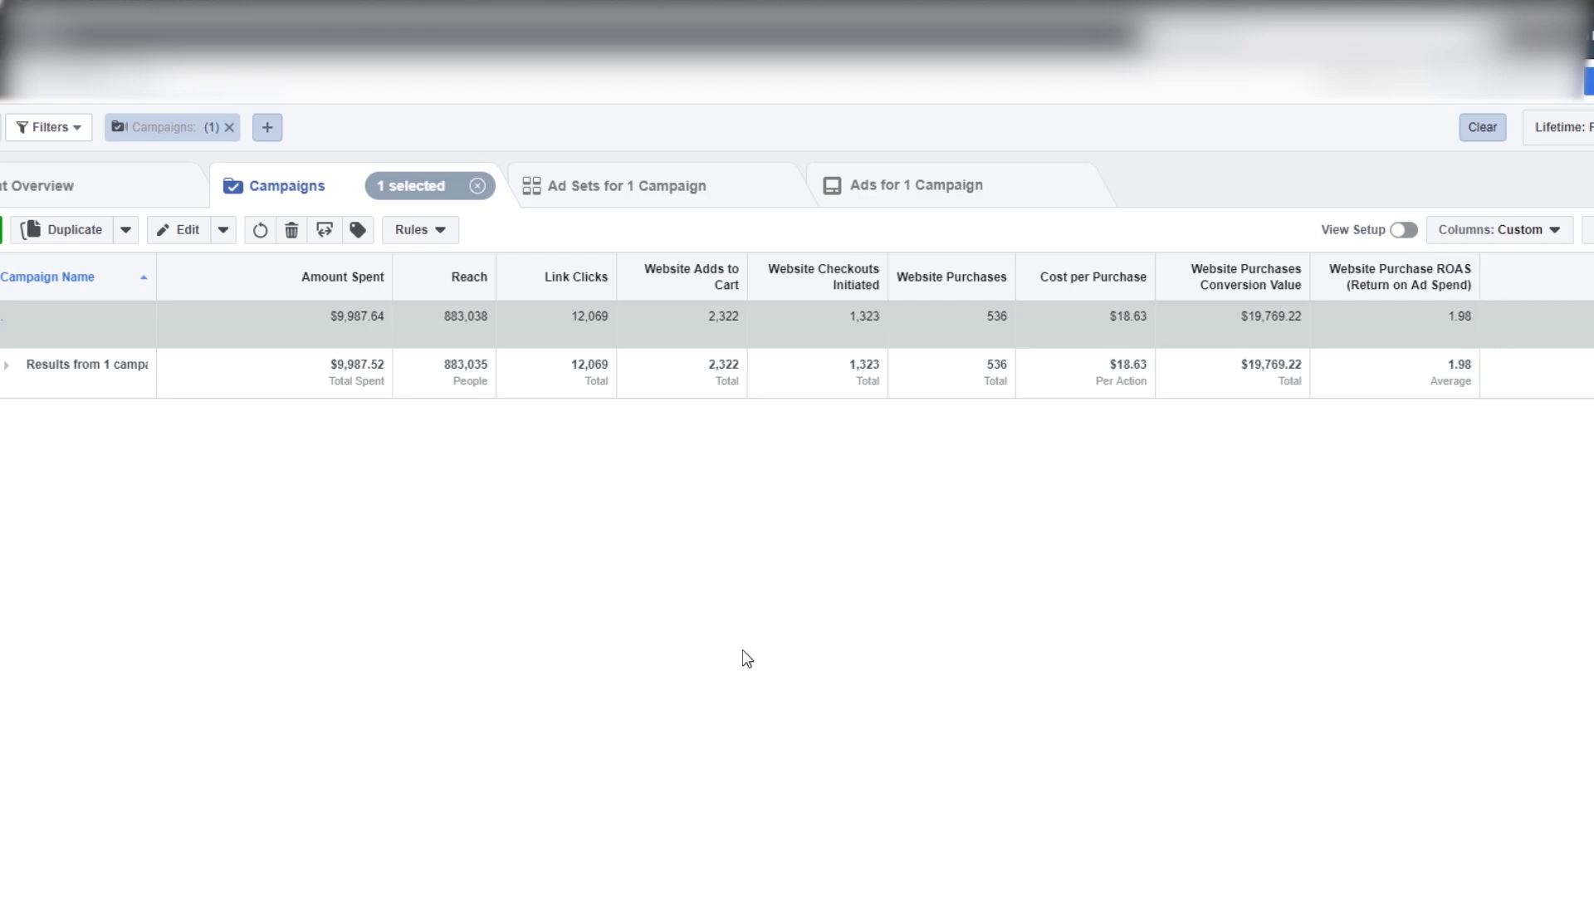